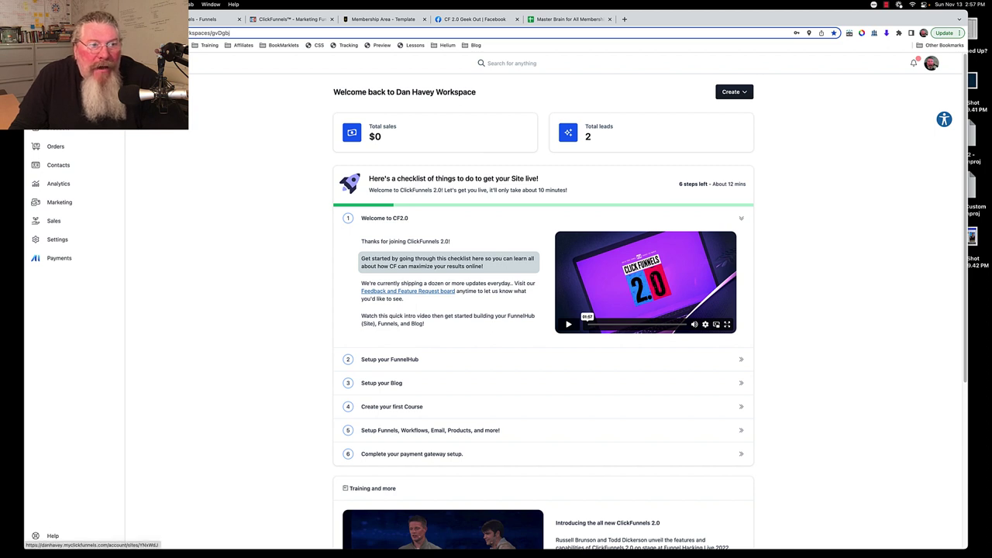
# - Open the site's pages and review the list of funnel pages
pyautogui.click(50, 127)
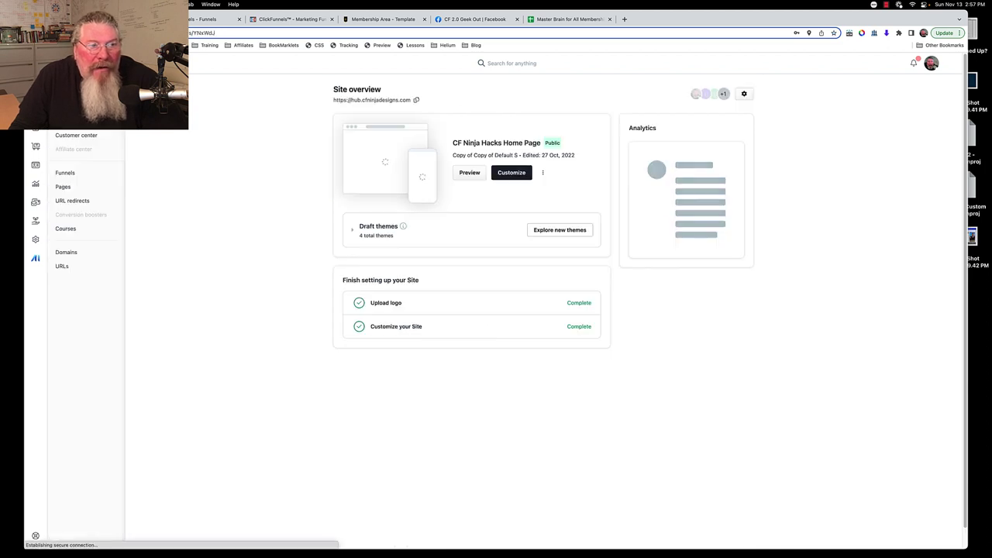
pyautogui.click(68, 191)
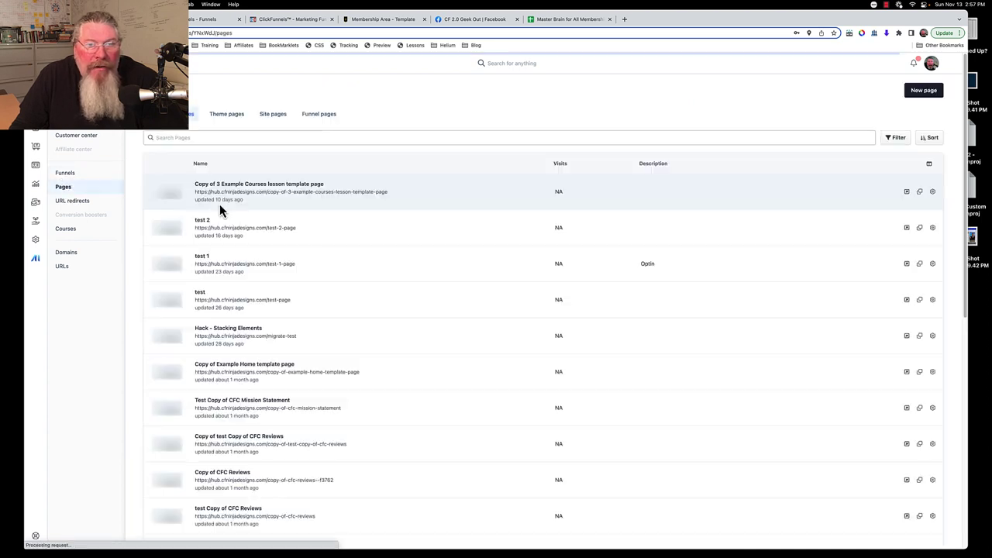
pyautogui.click(331, 121)
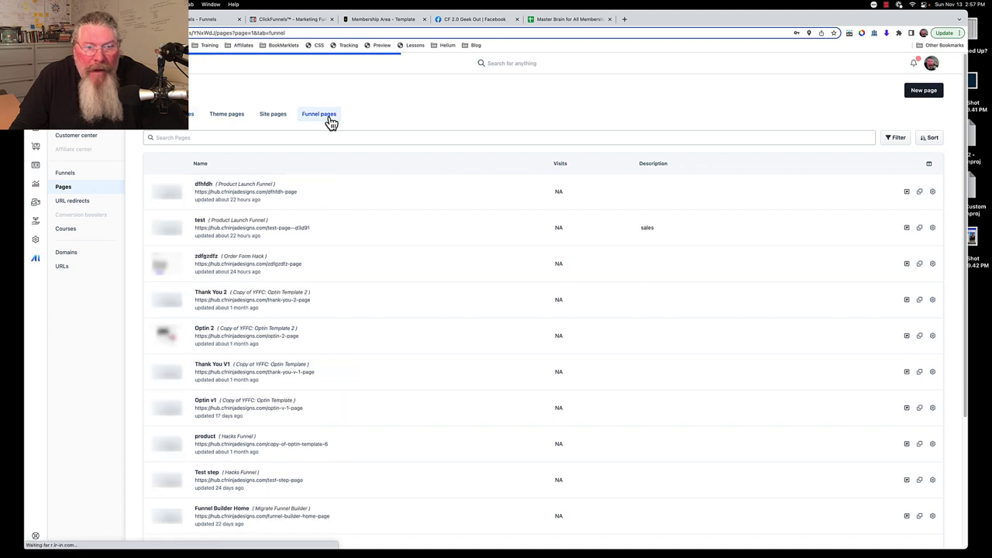
pyautogui.scroll(-1, 350, 195)
pyautogui.scroll(-4, 353, 197)
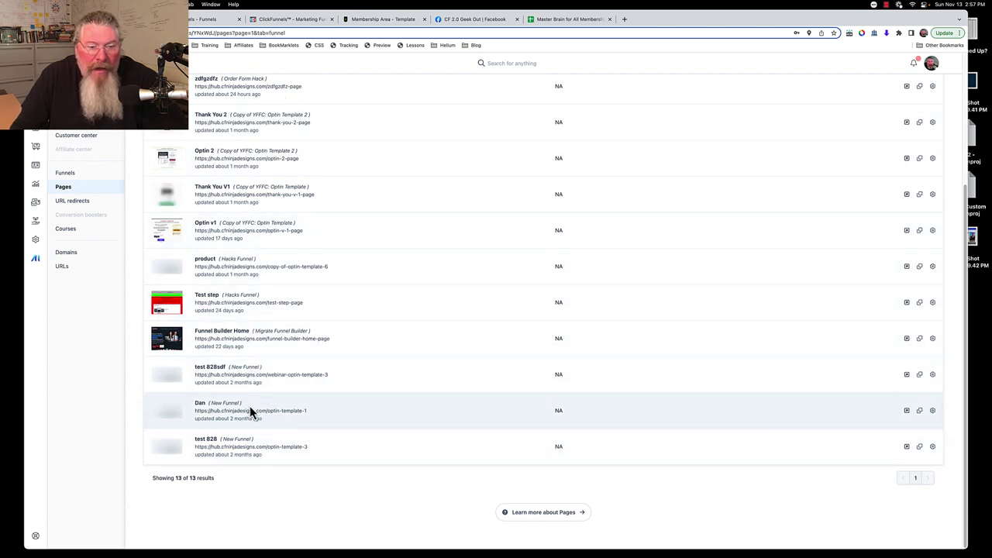
pyautogui.scroll(2, 291, 204)
pyautogui.scroll(3, 294, 200)
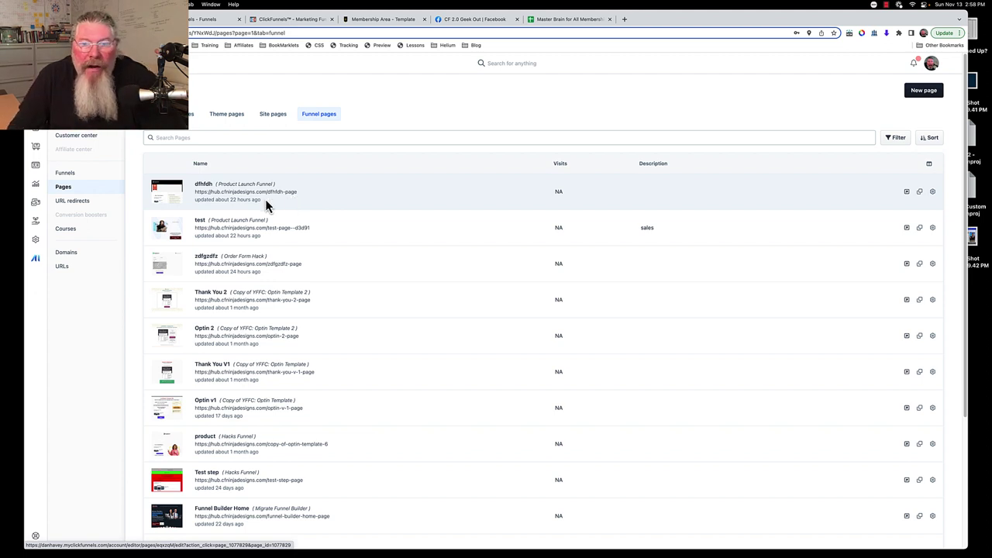
pyautogui.scroll(-2, 248, 256)
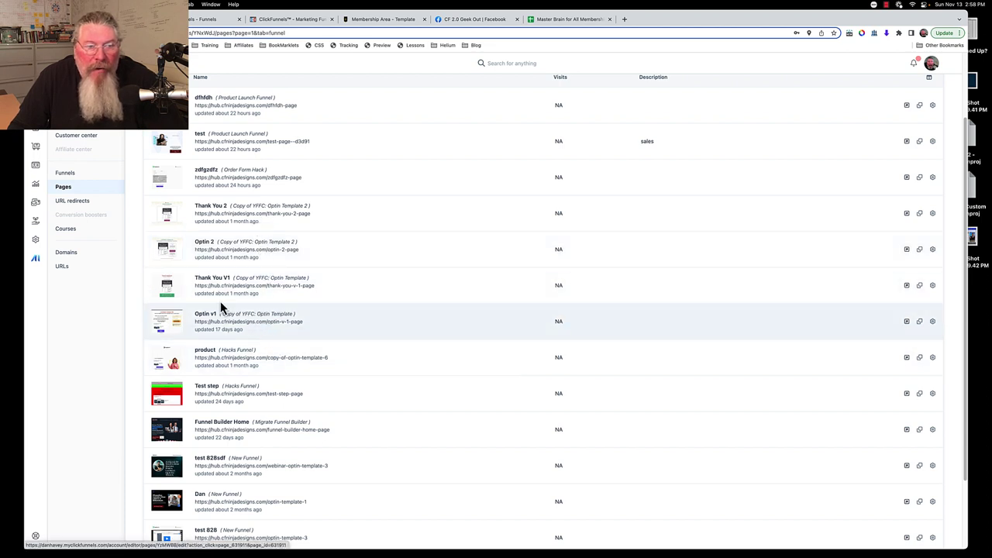
# - Open the site's funnels, check the archived ones, and return to the full funnels list
pyautogui.click(68, 177)
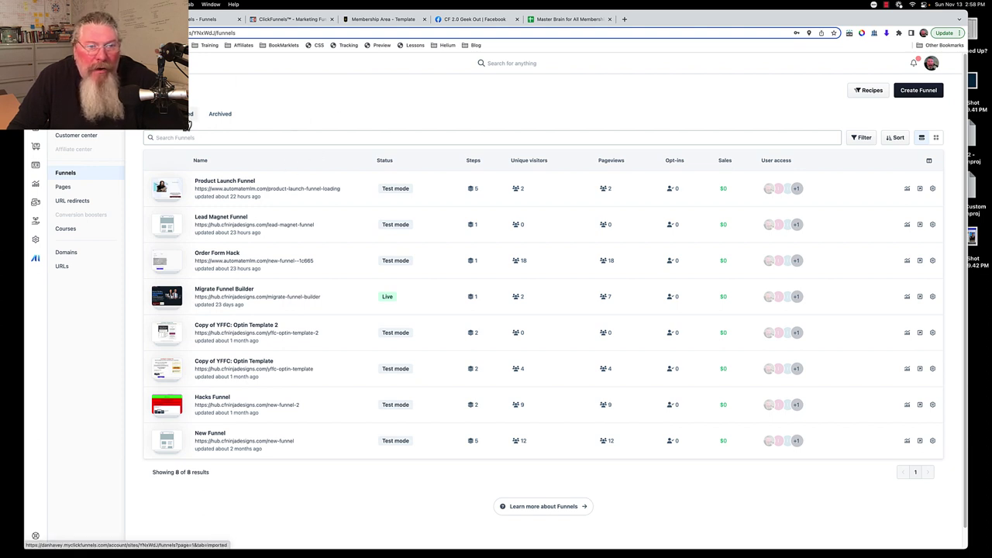
pyautogui.click(187, 124)
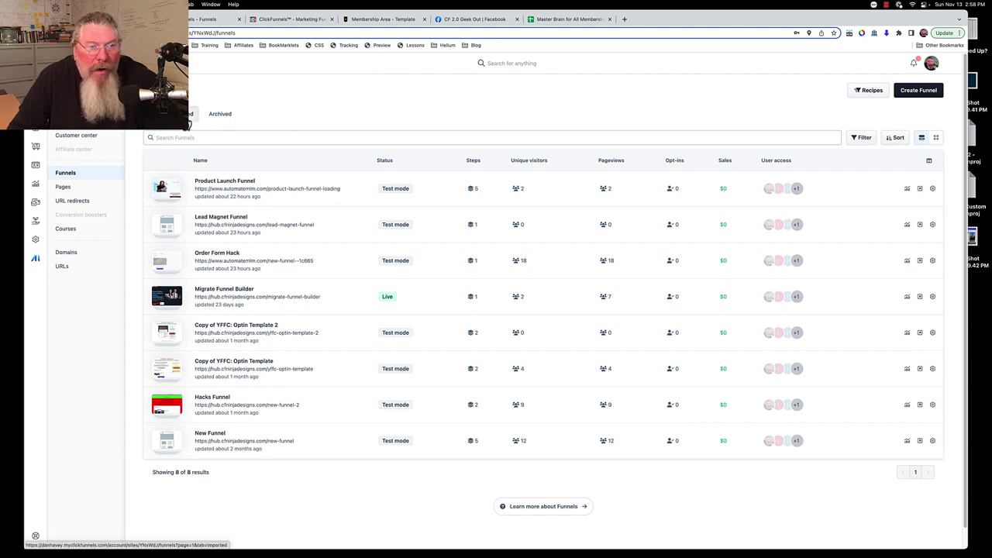
pyautogui.click(231, 121)
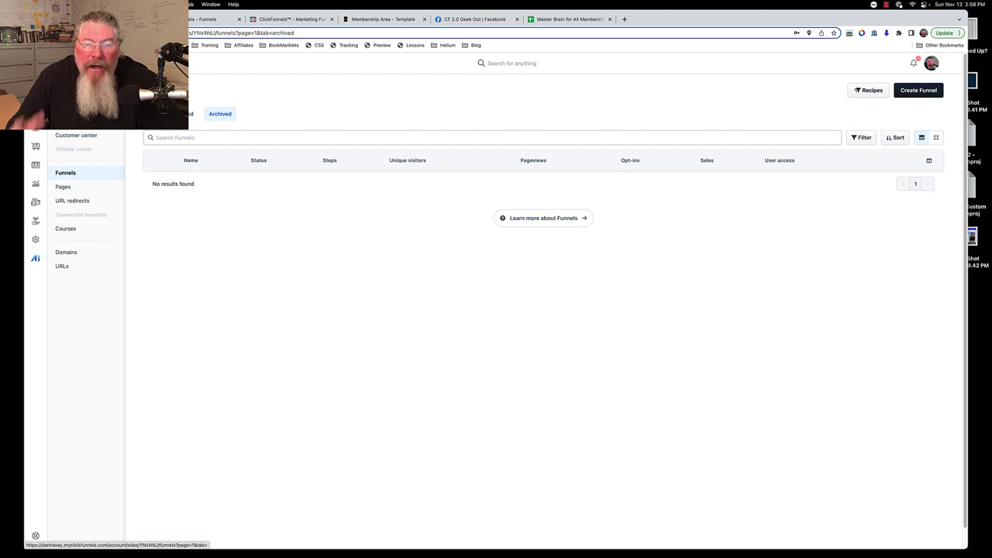
pyautogui.click(178, 114)
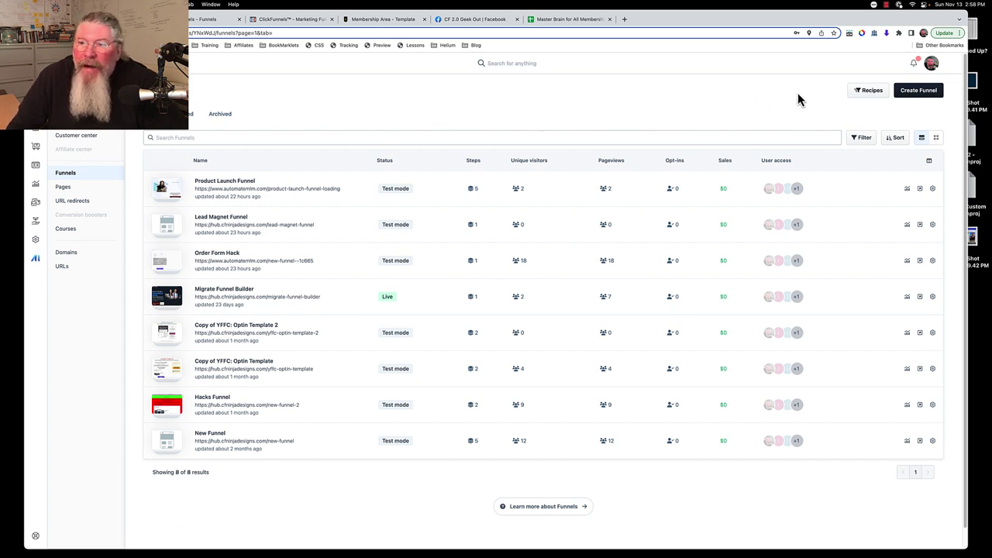
# - Examine the fields and comparison operators offered for a funnel filter, and discard the filter without applying it
pyautogui.click(860, 141)
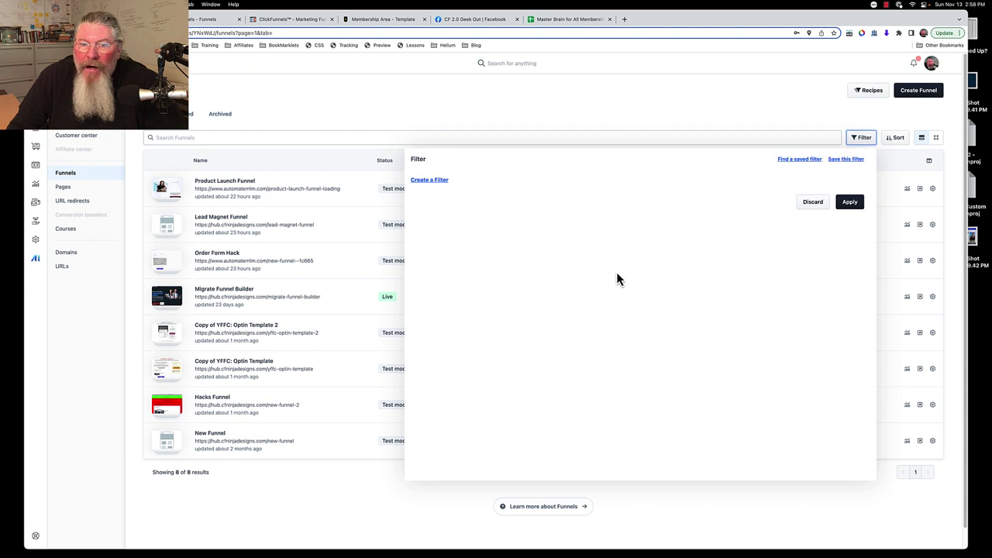
pyautogui.click(436, 179)
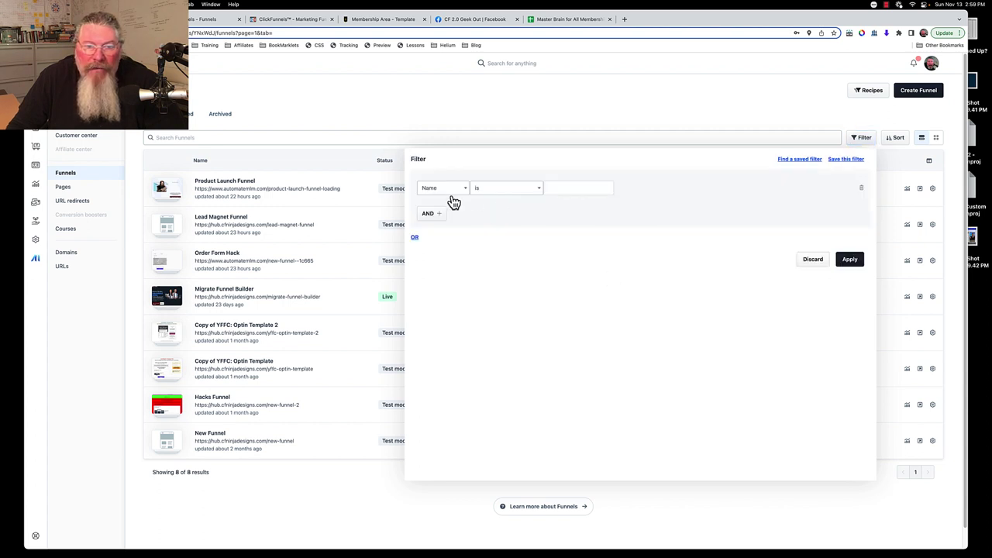
pyautogui.click(447, 190)
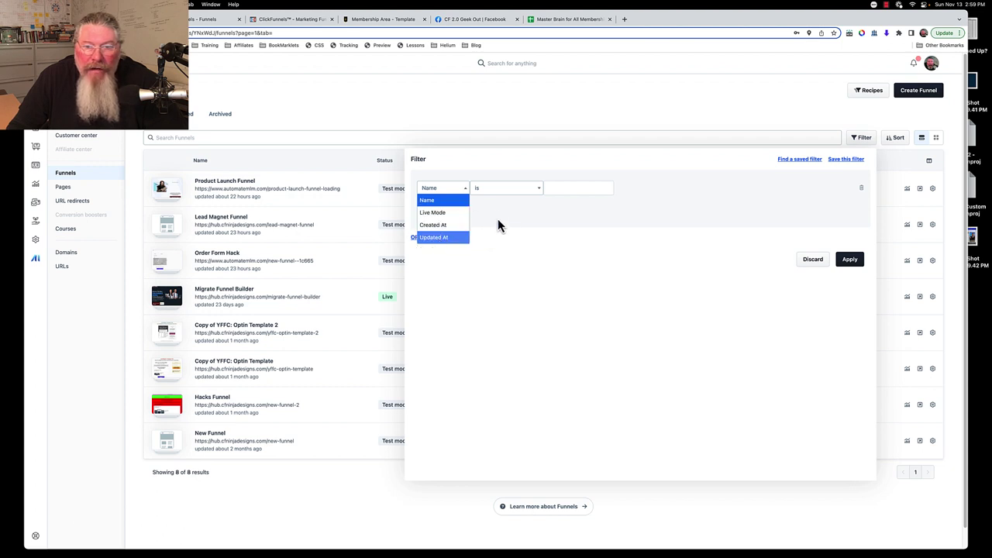
pyautogui.click(558, 189)
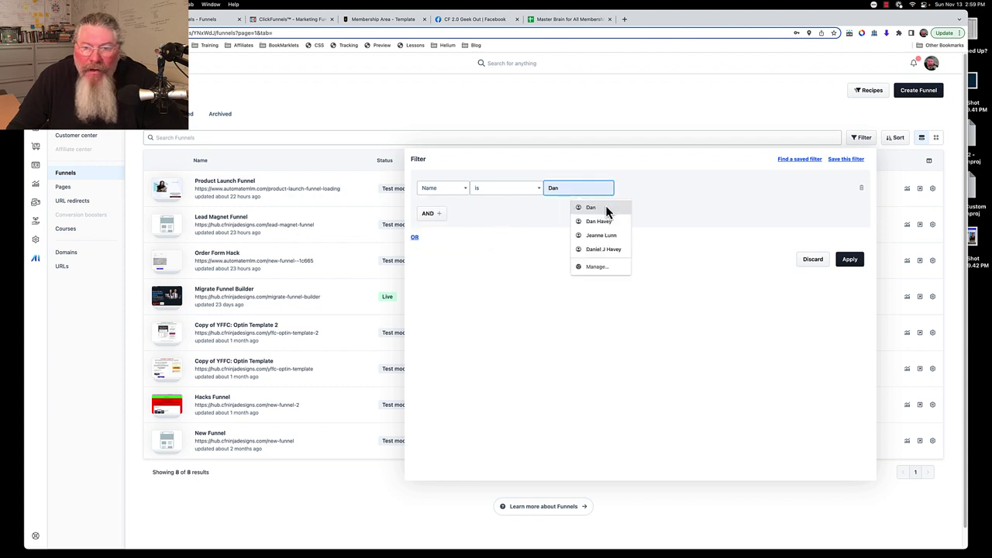
pyautogui.click(501, 224)
pyautogui.click(495, 192)
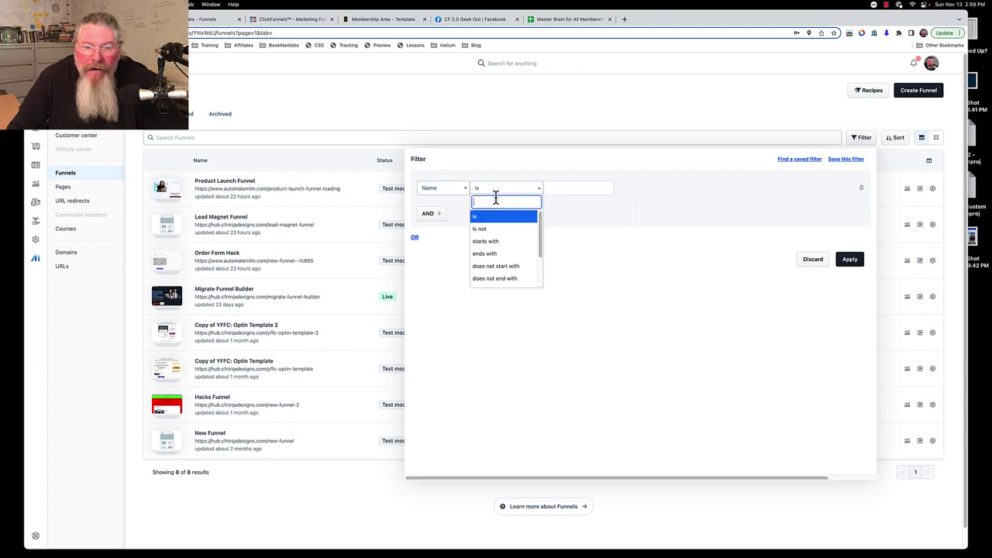
pyautogui.scroll(-3, 496, 248)
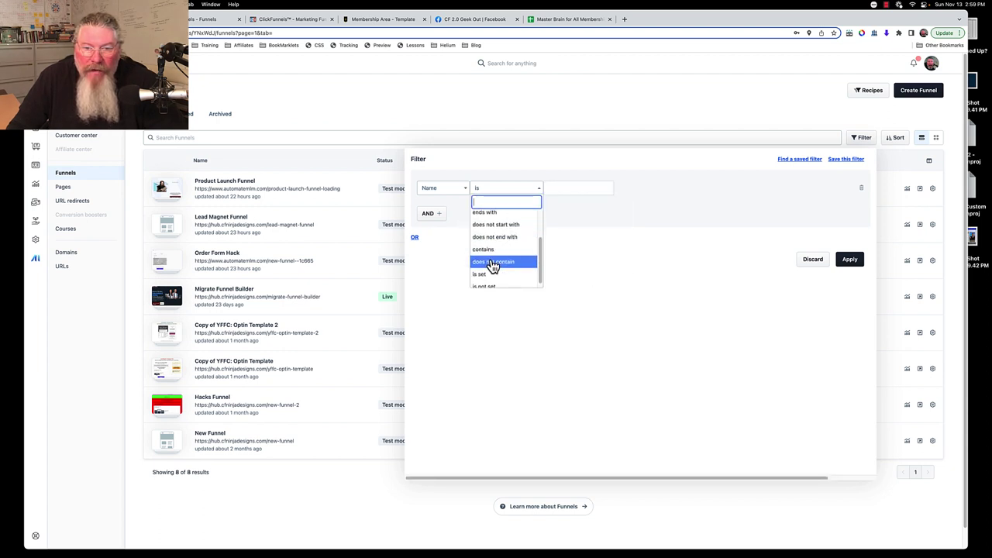
pyautogui.click(623, 221)
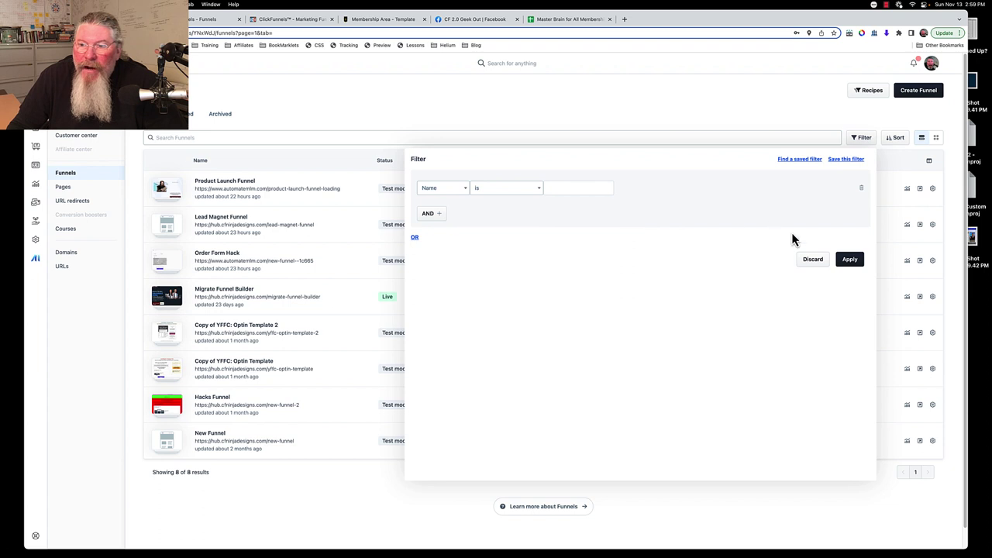
pyautogui.click(810, 261)
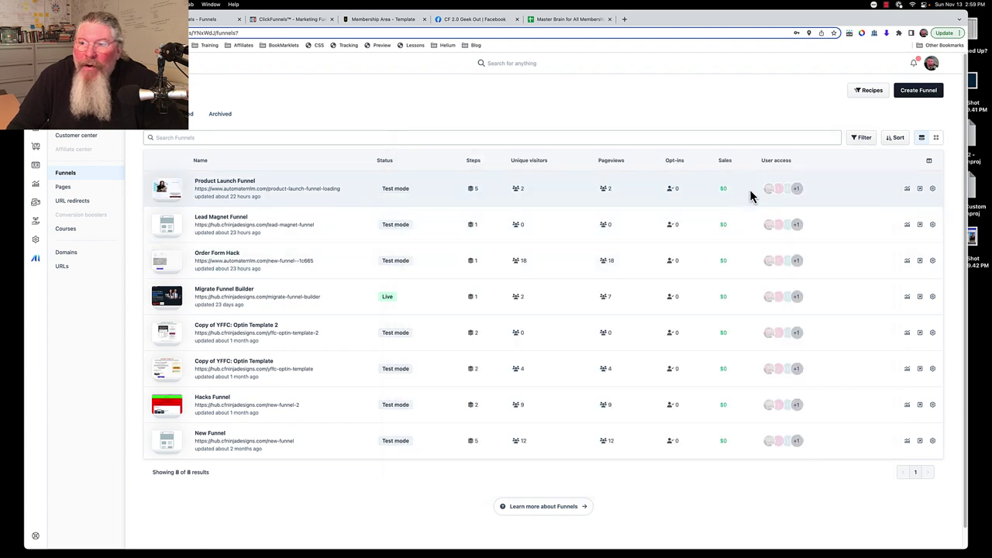
# - Check the sorting options and the alternative grid layout of the funnels list
pyautogui.click(893, 139)
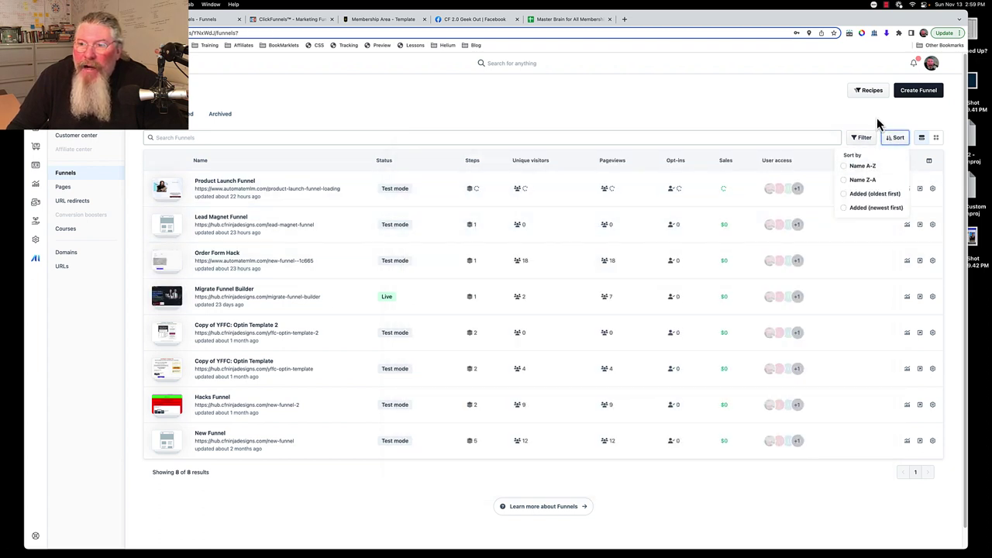
pyautogui.click(877, 119)
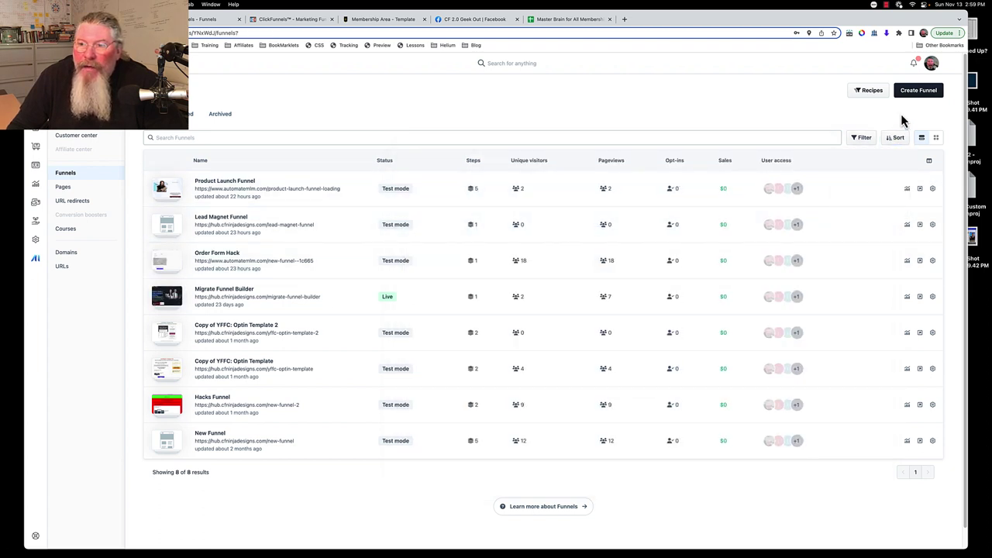
pyautogui.click(937, 140)
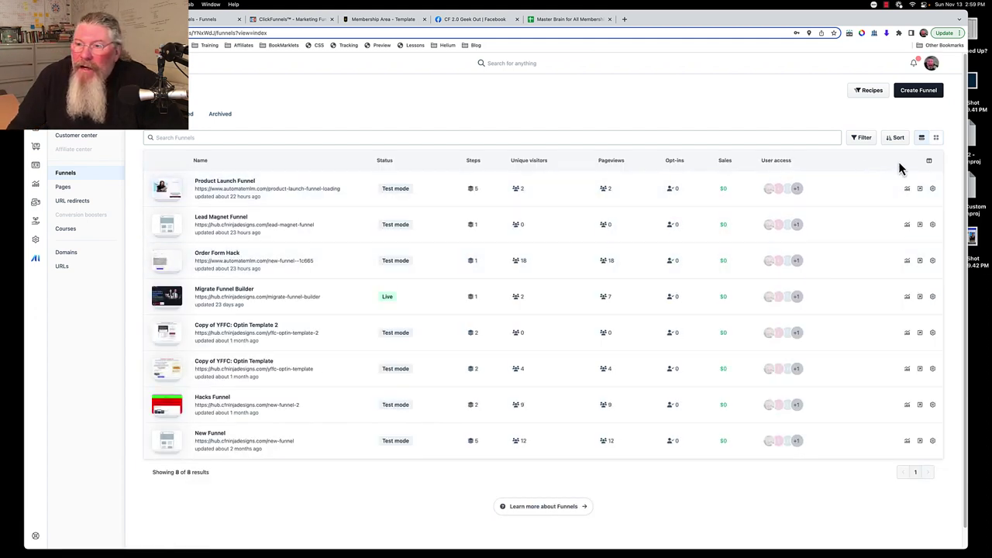
# - Show the Added column in the funnels table
pyautogui.click(928, 162)
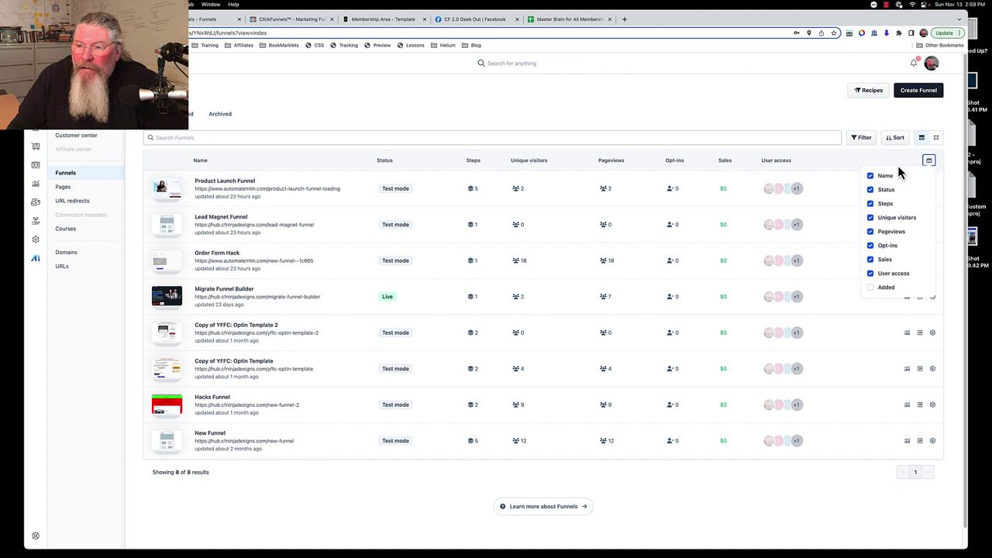
pyautogui.scroll(-1, 884, 209)
pyautogui.click(871, 268)
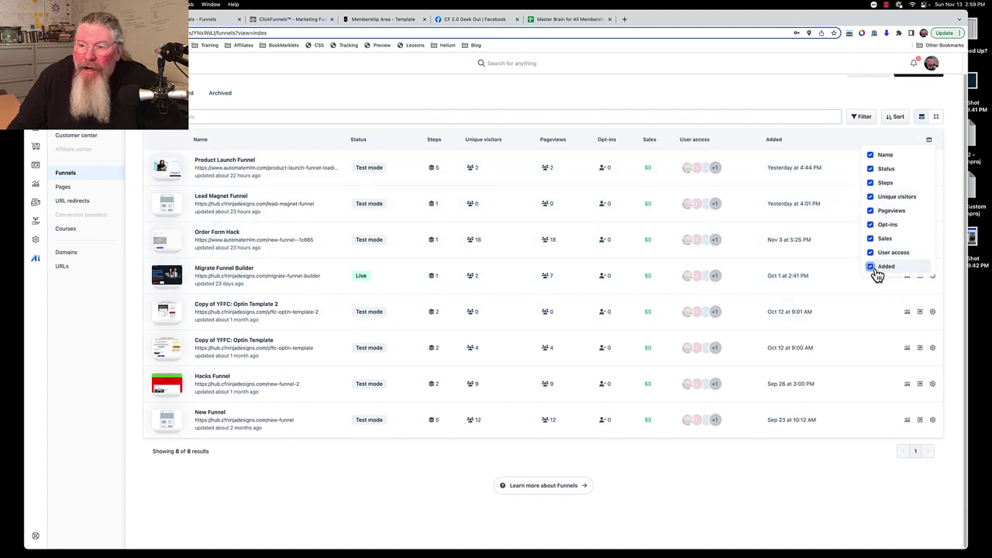
pyautogui.click(831, 281)
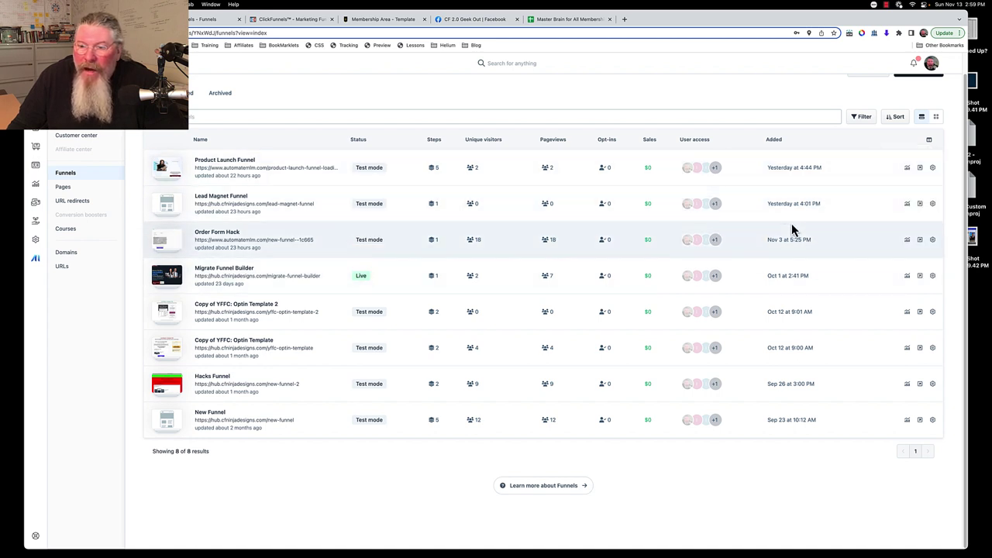
pyautogui.scroll(1, 819, 257)
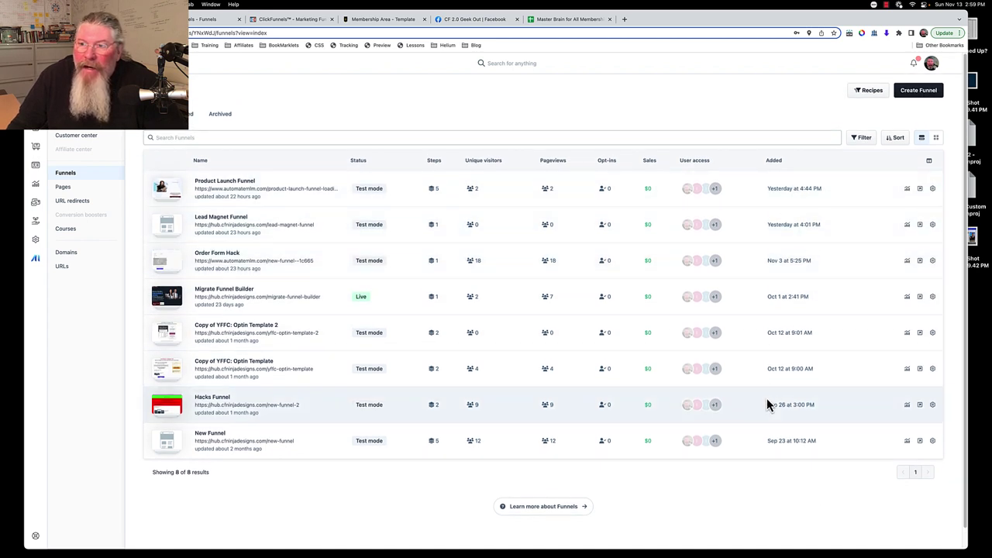
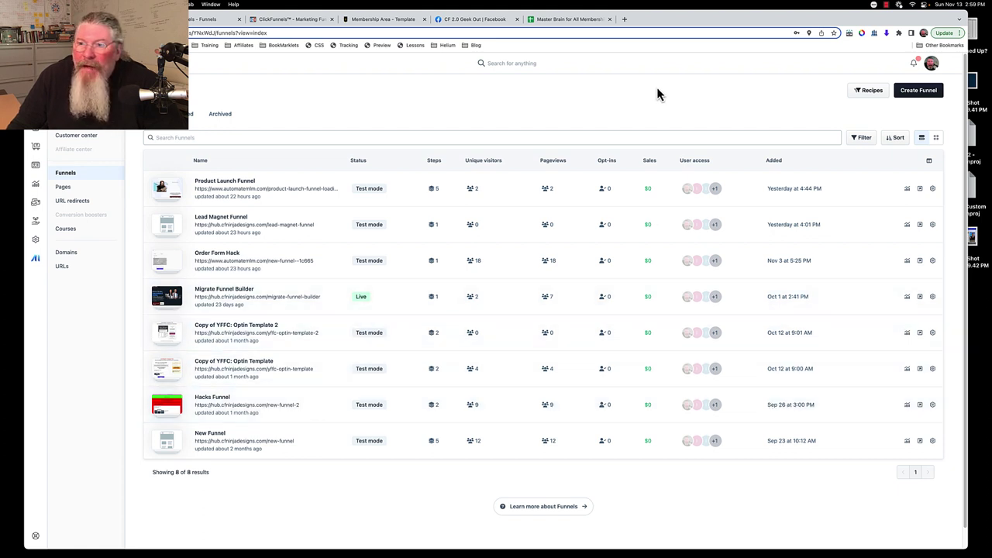
# - Create a blank funnel named "Demo New Funnel" with the path /demo-new-funnel, and return to the funnels list
pyautogui.click(922, 93)
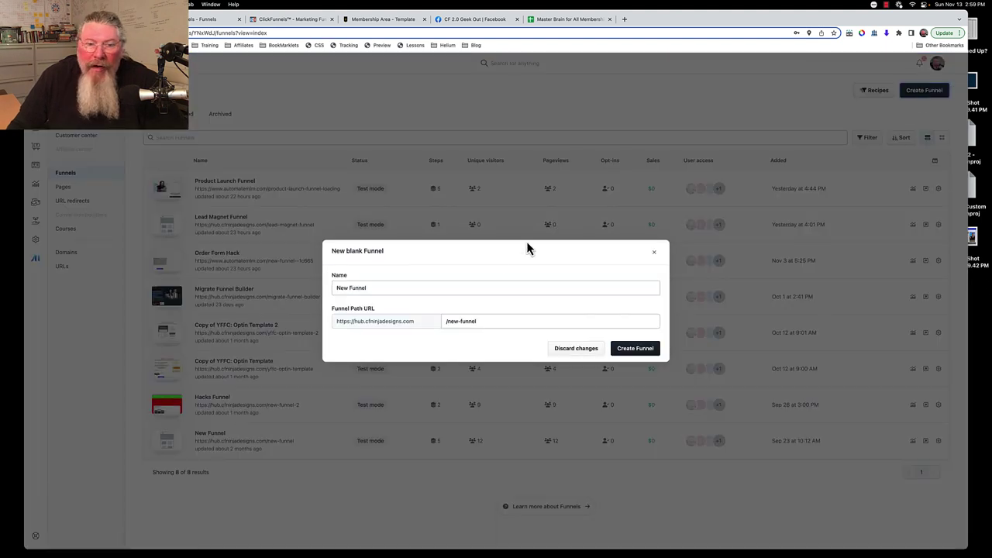
pyautogui.click(374, 287)
pyautogui.write('Demo')
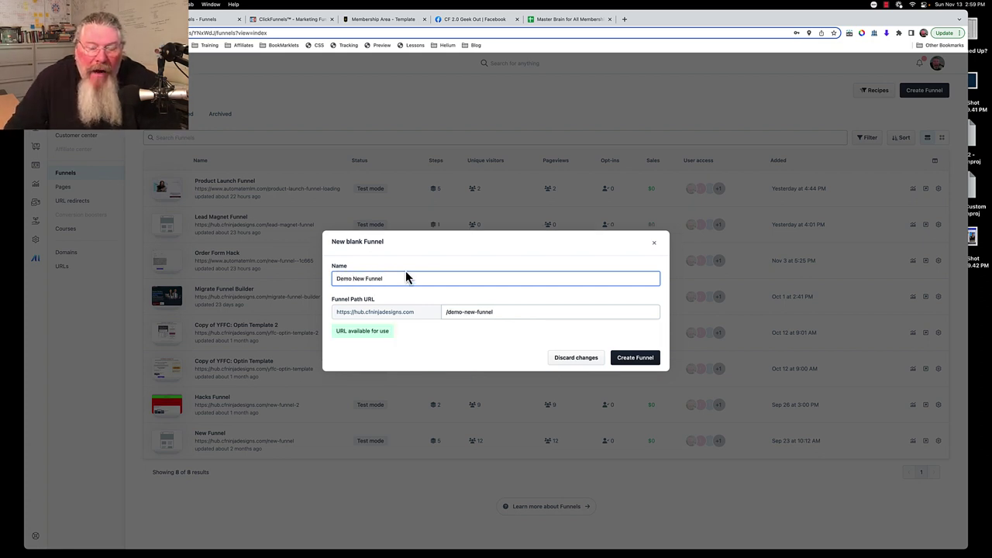
pyautogui.click(445, 313)
pyautogui.moveTo(445, 313); pyautogui.dragTo(513, 313)
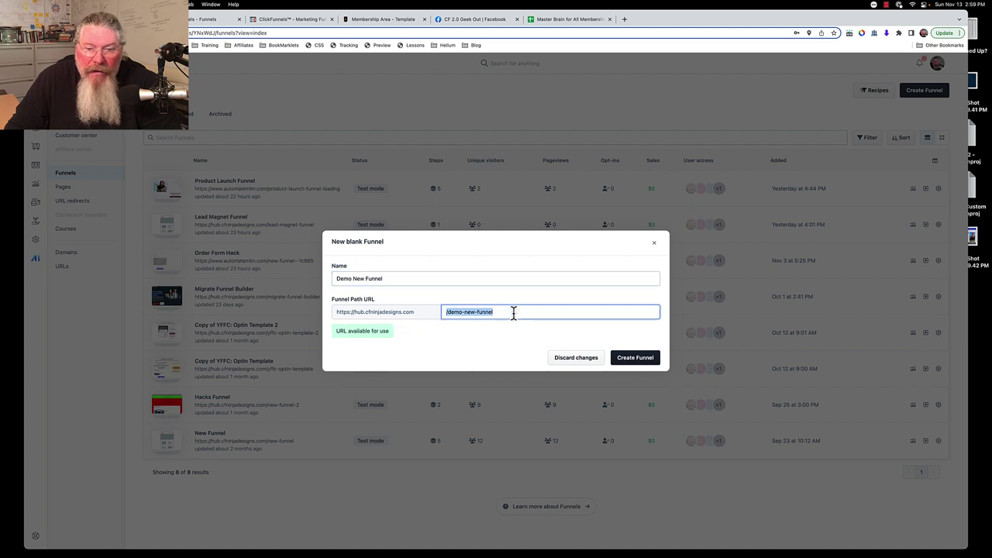
pyautogui.moveTo(339, 280); pyautogui.dragTo(405, 281)
pyautogui.click(444, 312)
pyautogui.moveTo(444, 314); pyautogui.dragTo(525, 312)
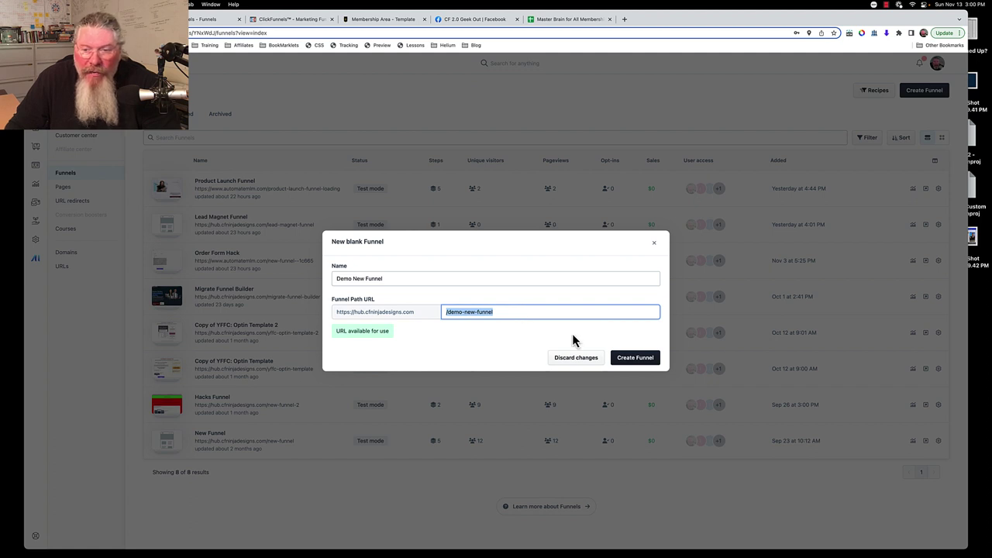
pyautogui.click(629, 361)
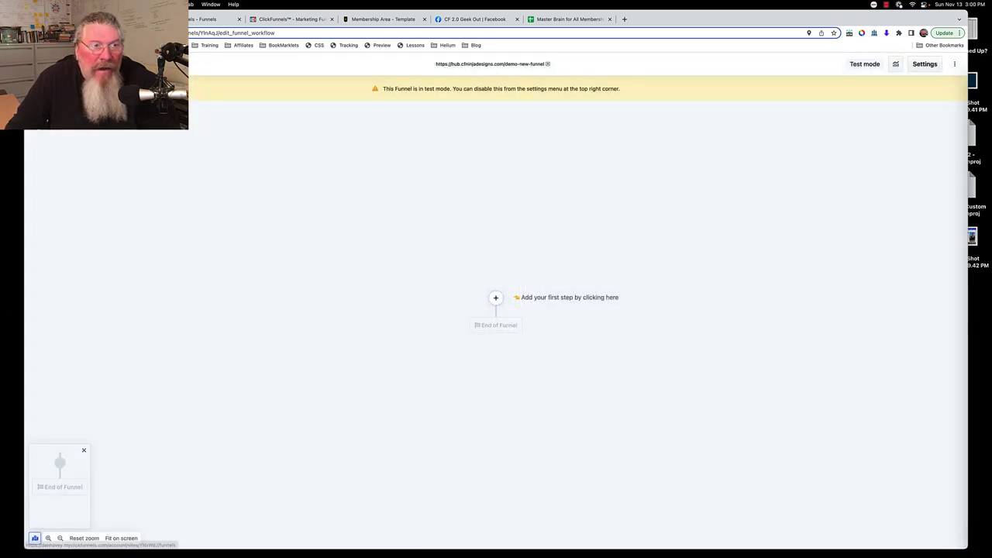
pyautogui.click(34, 538)
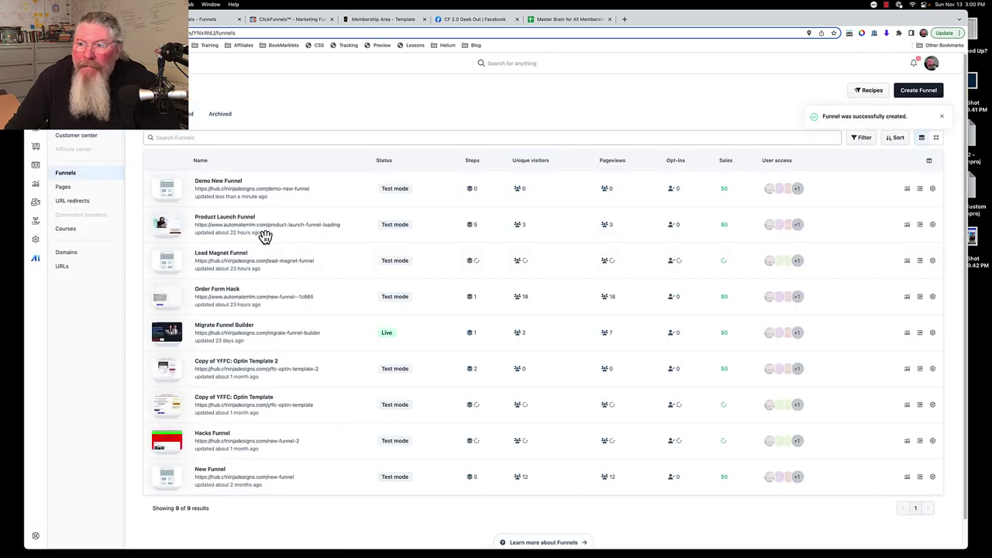
# - Browse the funnel recipe templates across all types, then by the Generate Leads and Sell a Product types
pyautogui.click(871, 92)
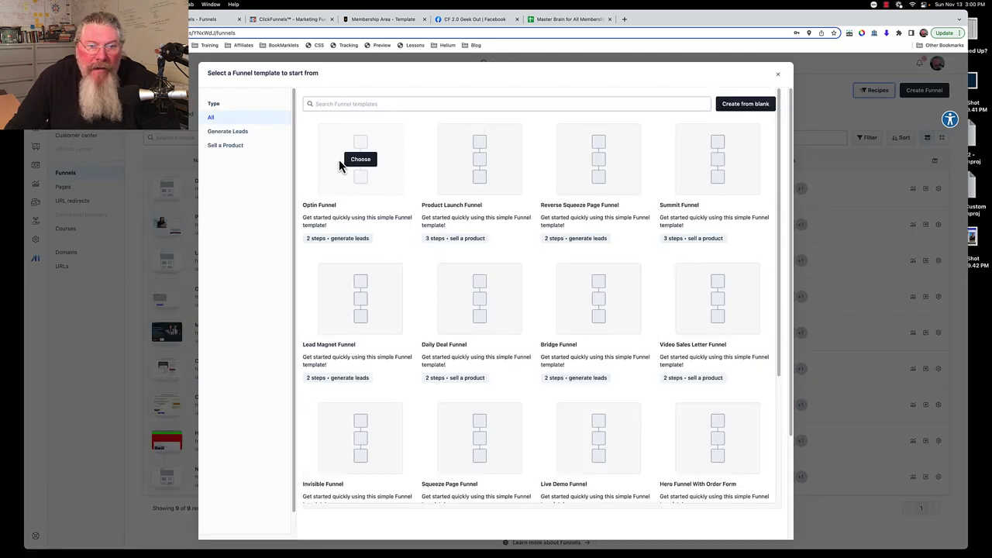
pyautogui.scroll(-3, 489, 353)
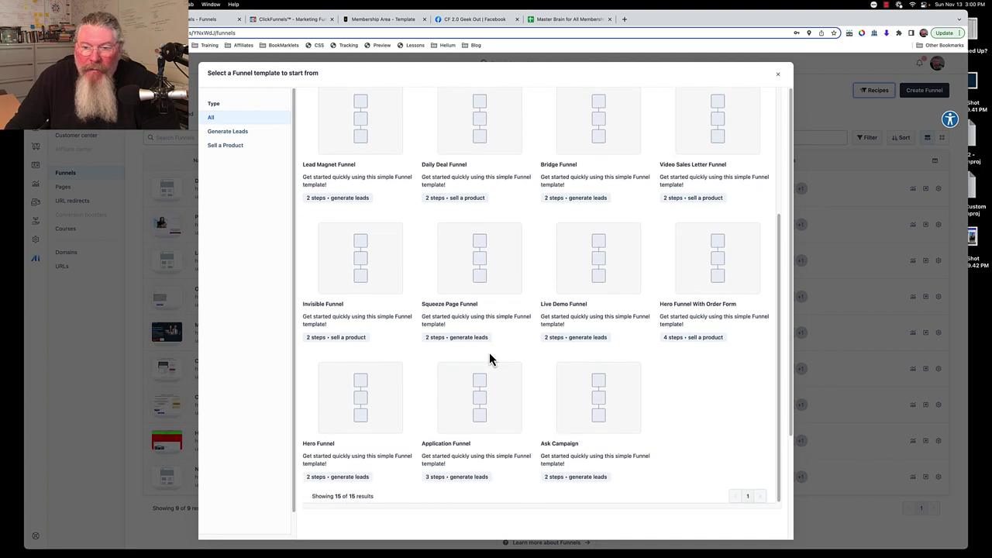
pyautogui.scroll(3, 489, 355)
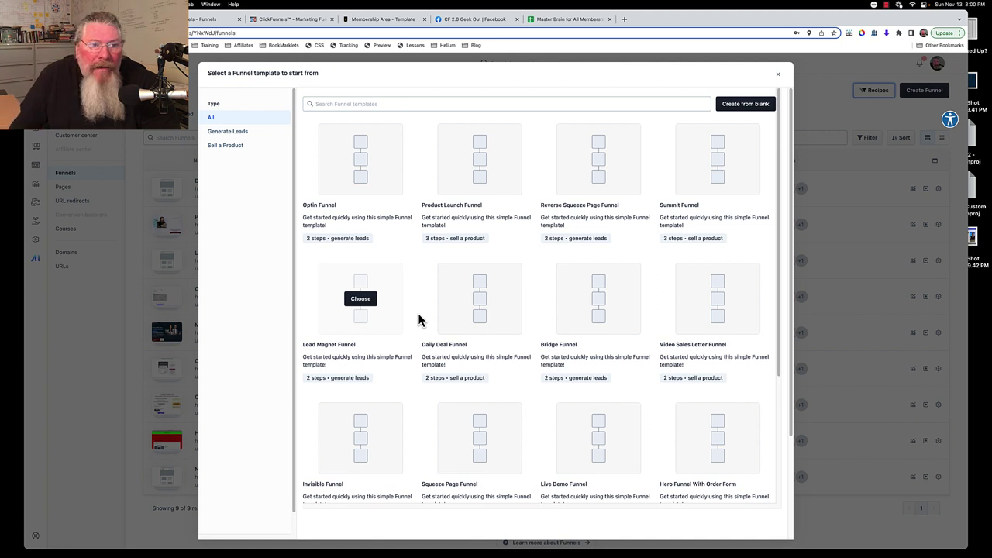
pyautogui.click(225, 133)
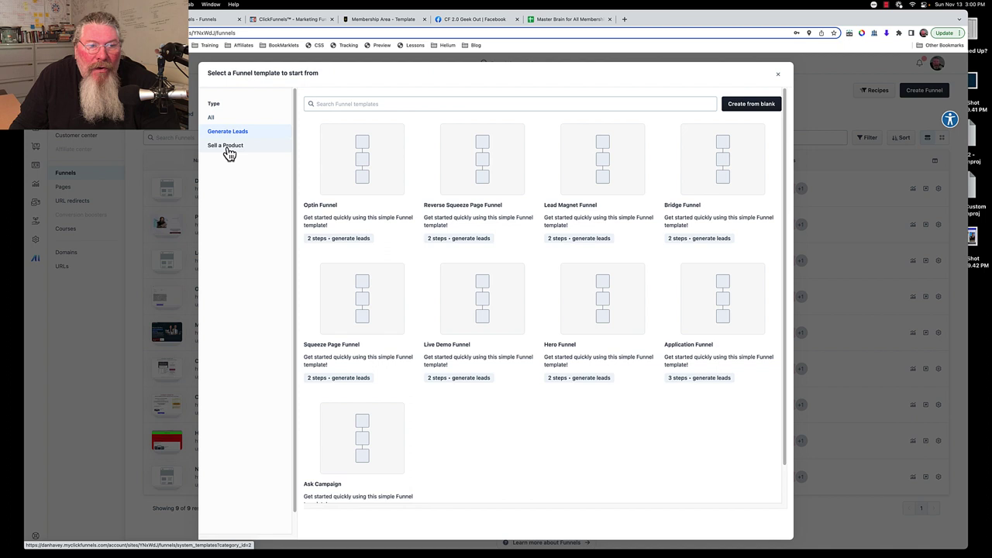
pyautogui.click(228, 149)
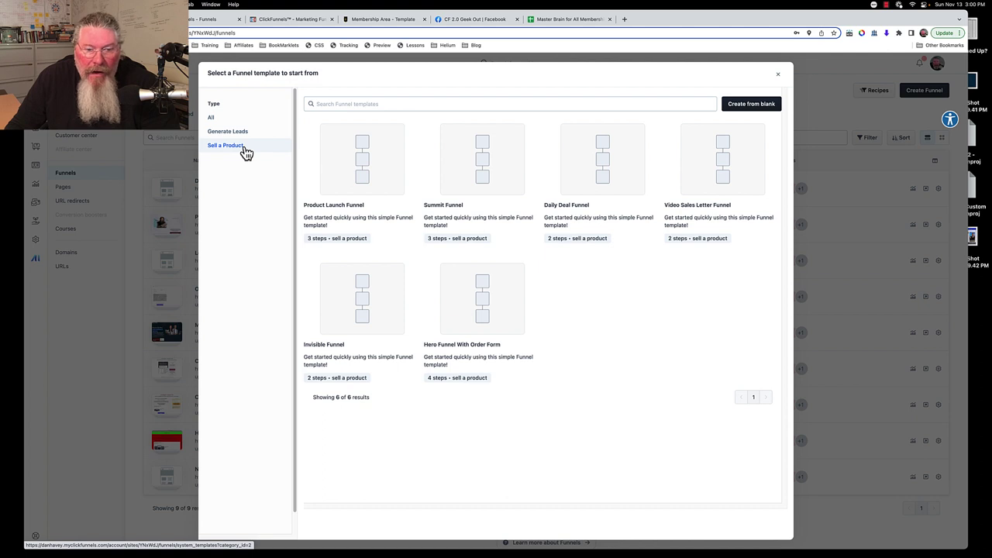
# - Preview the Summit Funnel recipe, check its Sales step's options and the full step sequence, and create the funnel under the name Summit Funnel
pyautogui.moveTo(496, 172)
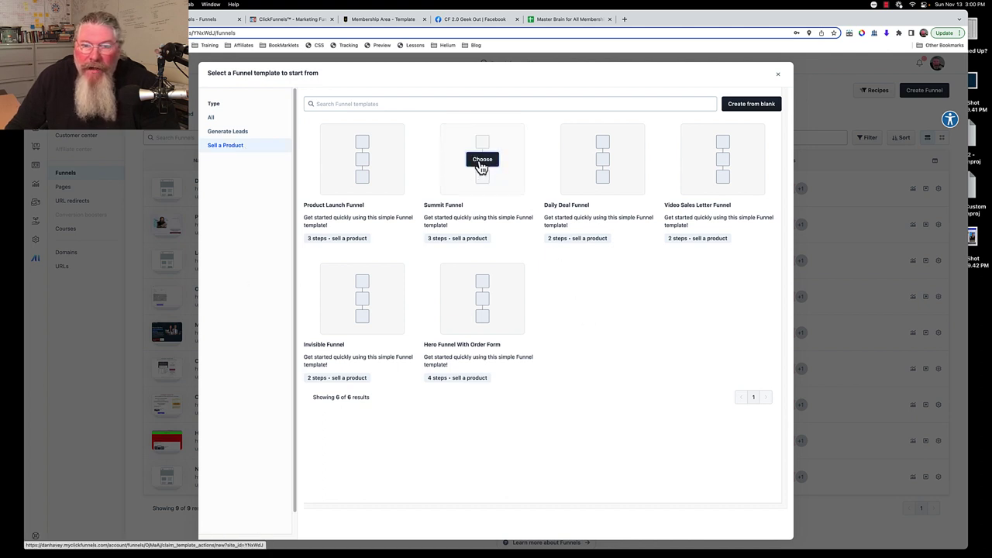
pyautogui.click(481, 161)
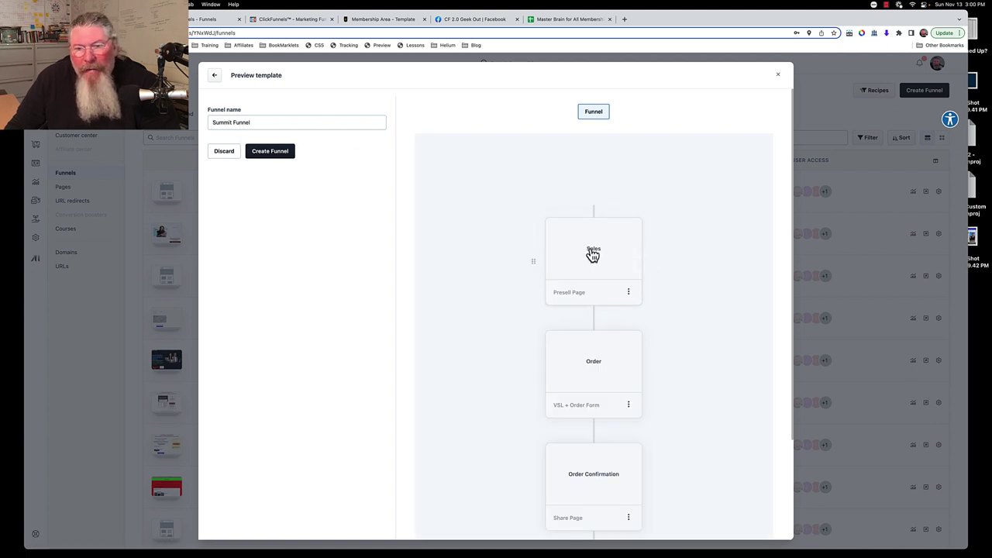
pyautogui.click(534, 261)
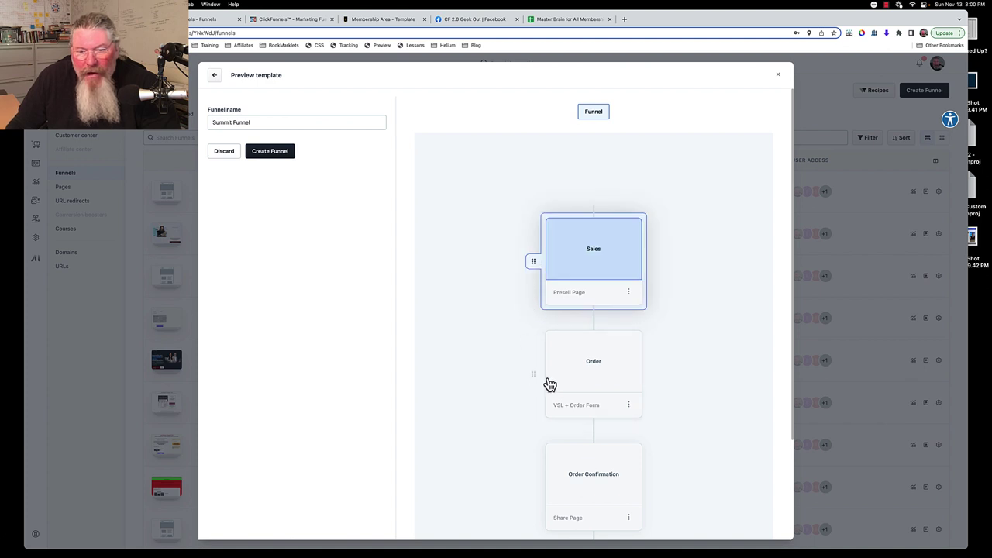
pyautogui.click(628, 292)
pyautogui.click(668, 303)
pyautogui.click(628, 293)
pyautogui.click(653, 319)
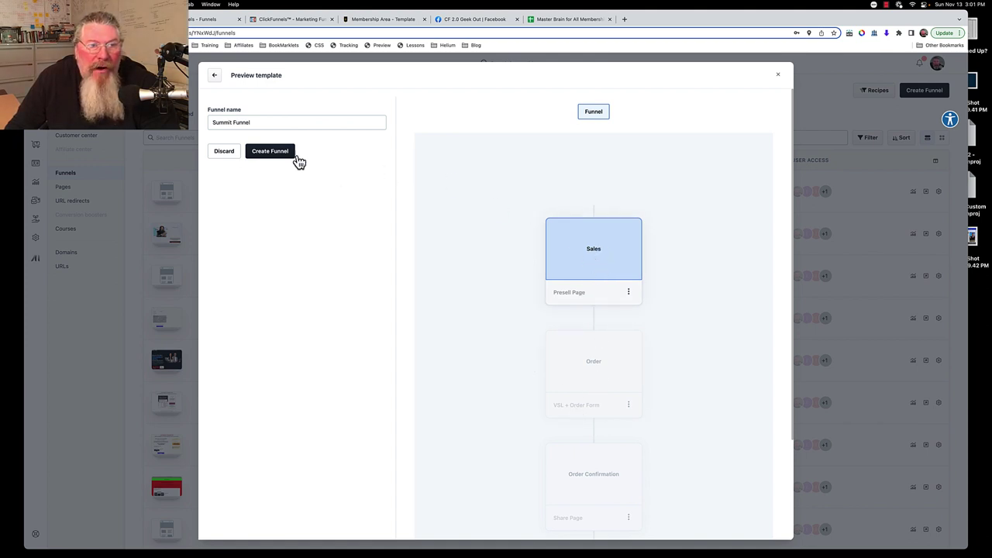
pyautogui.scroll(-3, 500, 244)
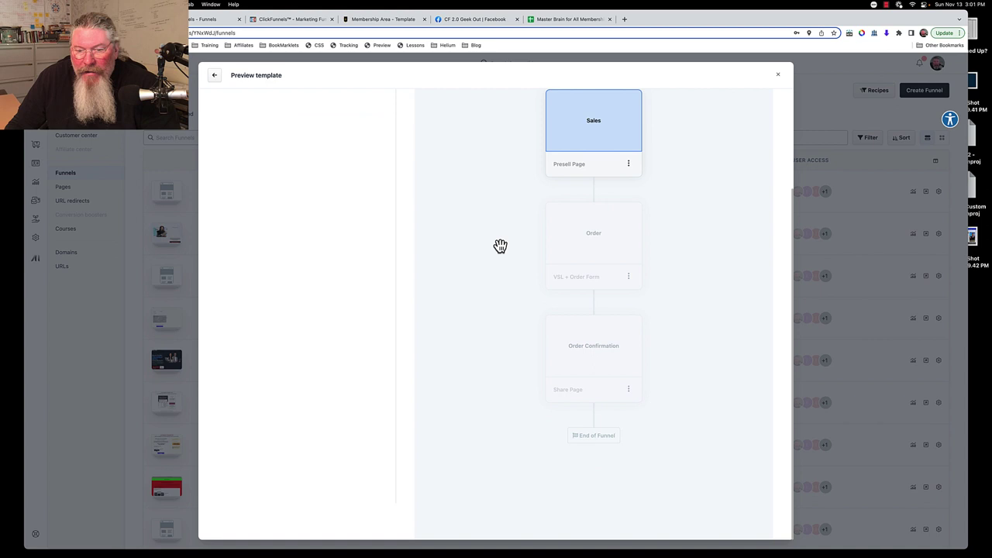
pyautogui.scroll(3, 500, 245)
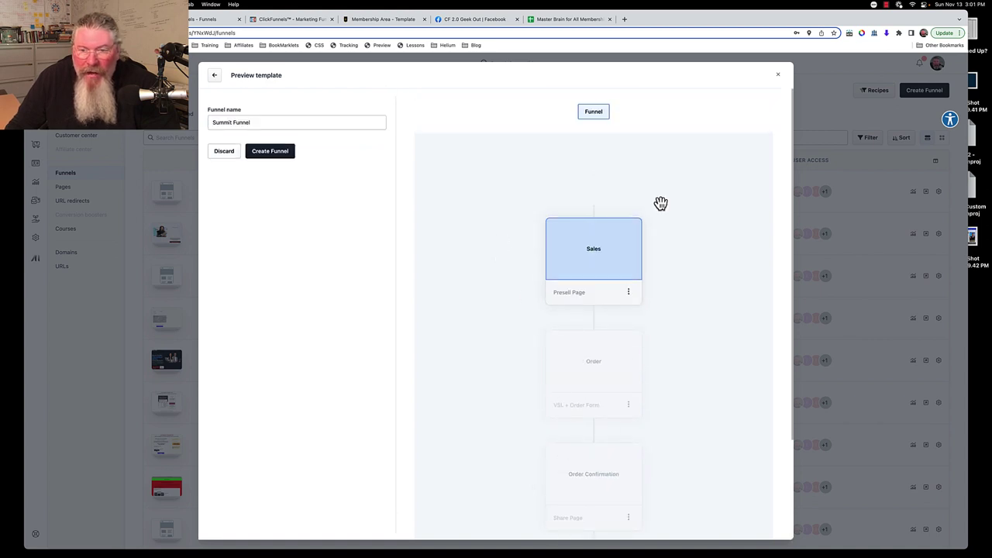
pyautogui.click(286, 154)
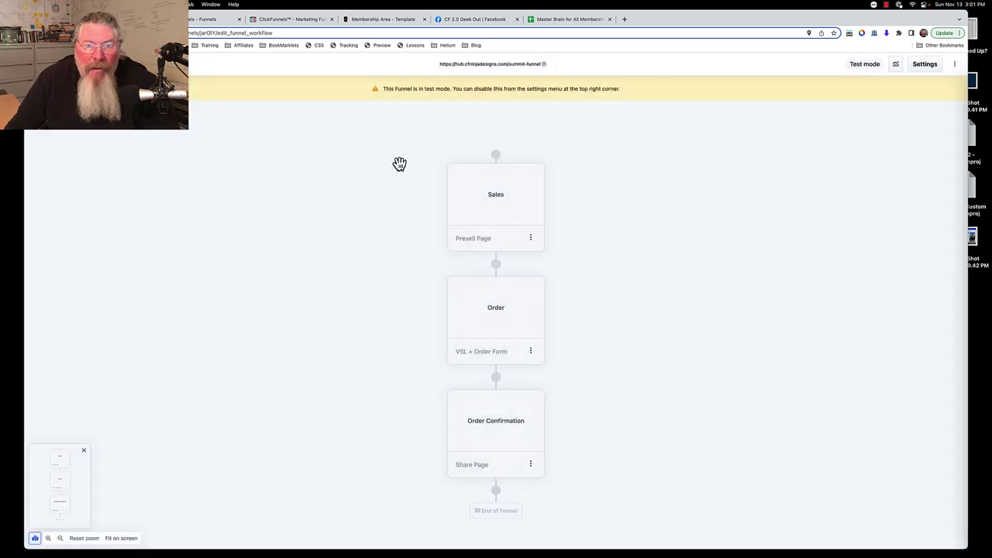
pyautogui.click(886, 33)
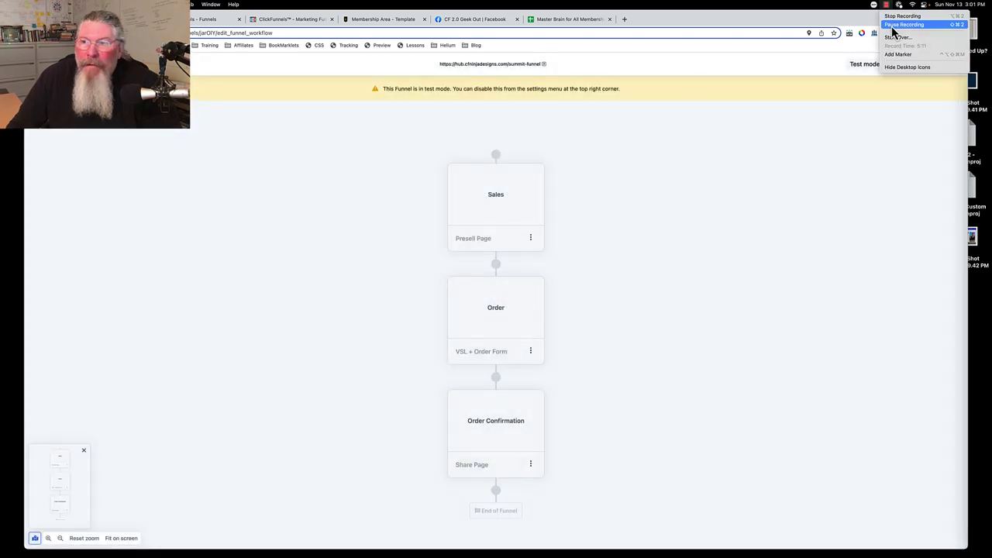
pyautogui.click(895, 31)
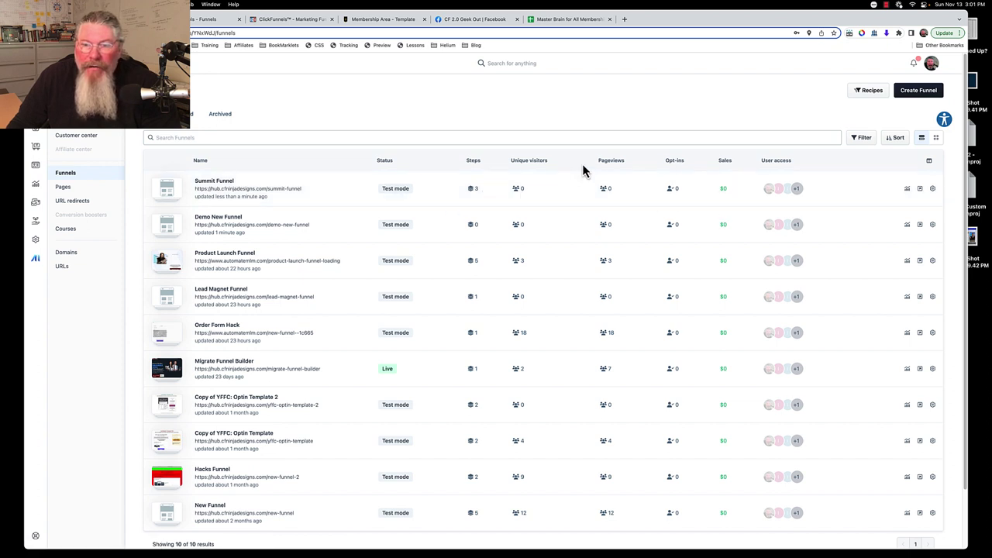
# - Review the Summit Funnel's analytics, the reports overview and the live activity view, and return to the funnels list
pyautogui.click(908, 191)
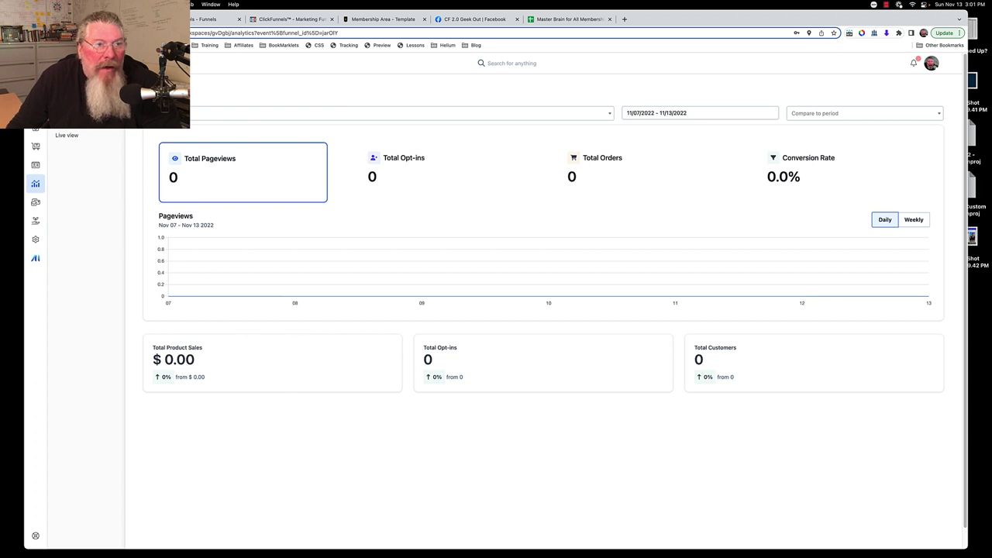
pyautogui.click(73, 132)
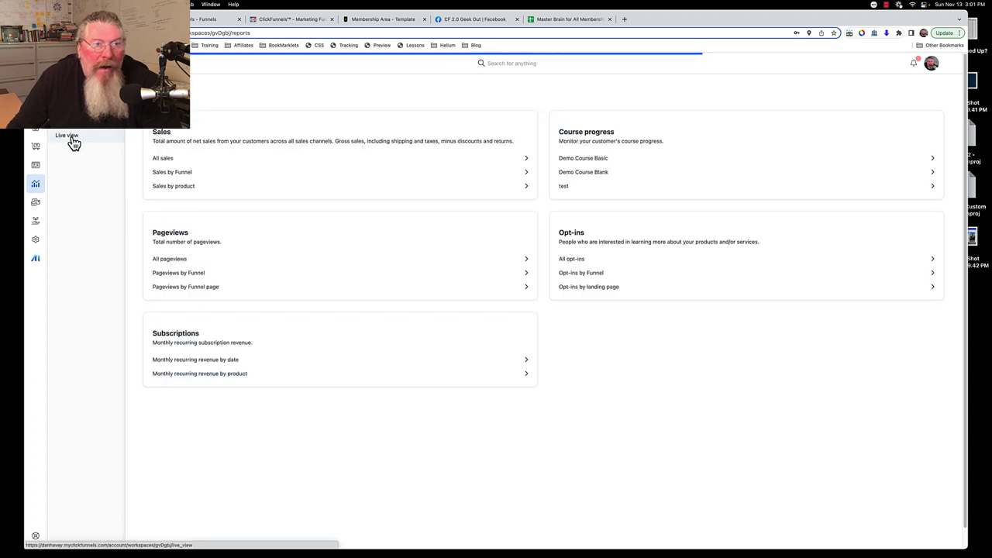
pyautogui.click(73, 137)
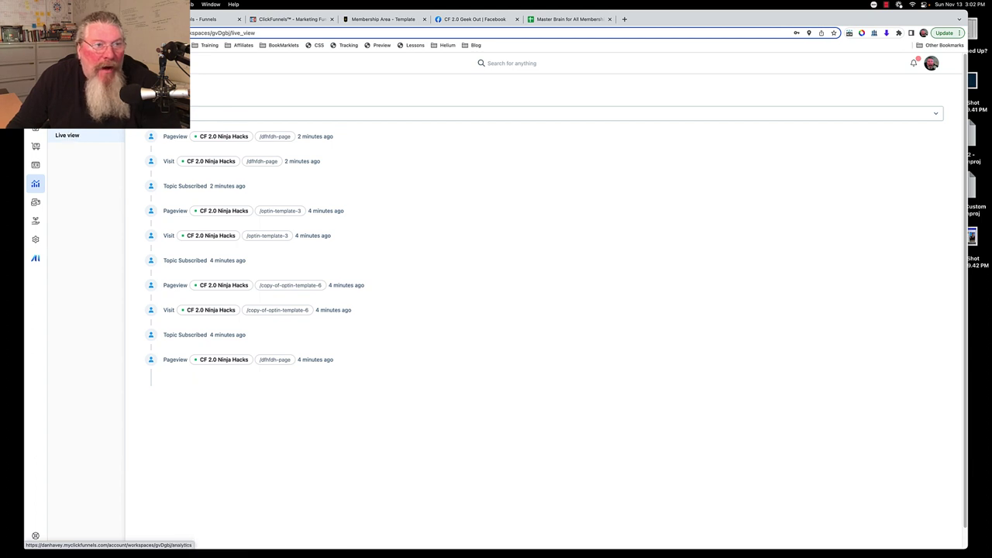
pyautogui.click(109, 117)
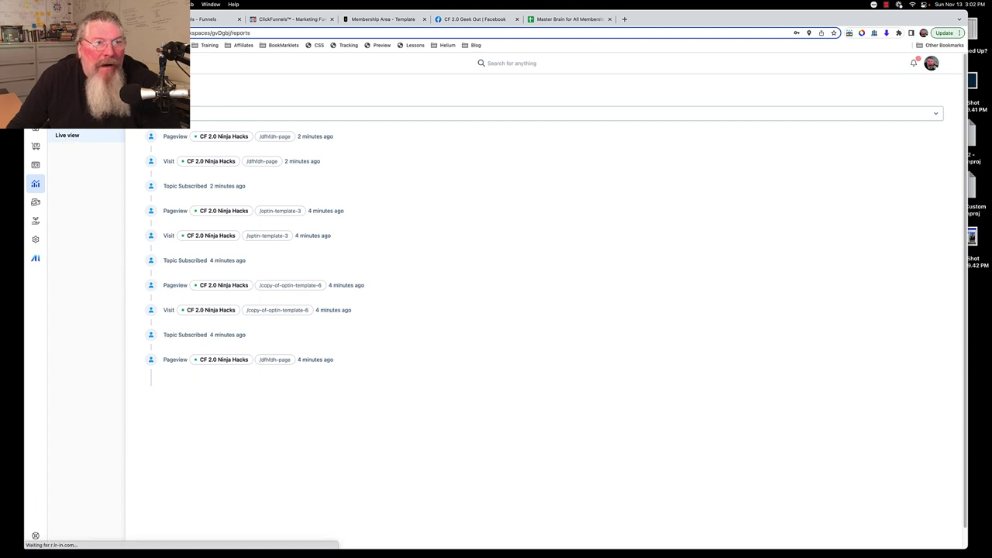
pyautogui.click(186, 286)
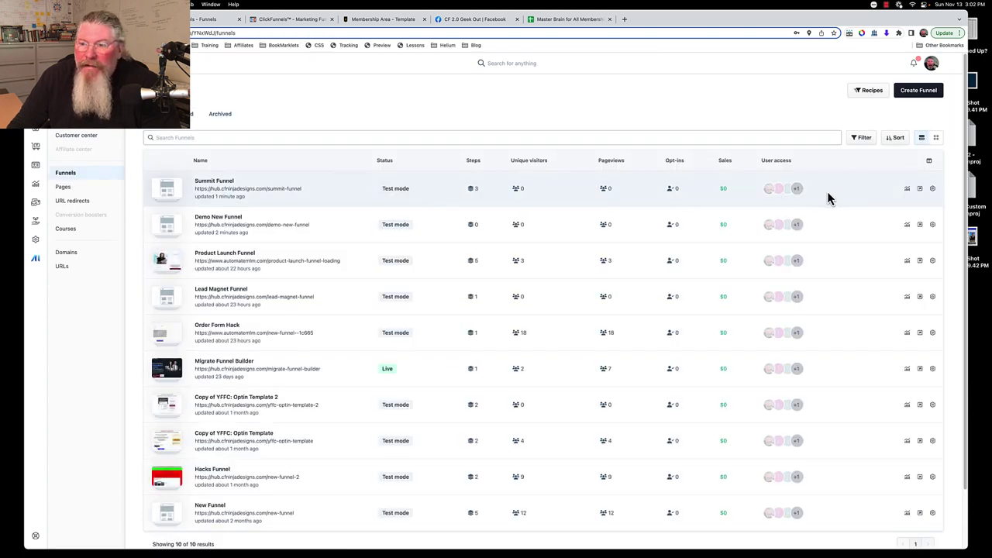
pyautogui.click(934, 193)
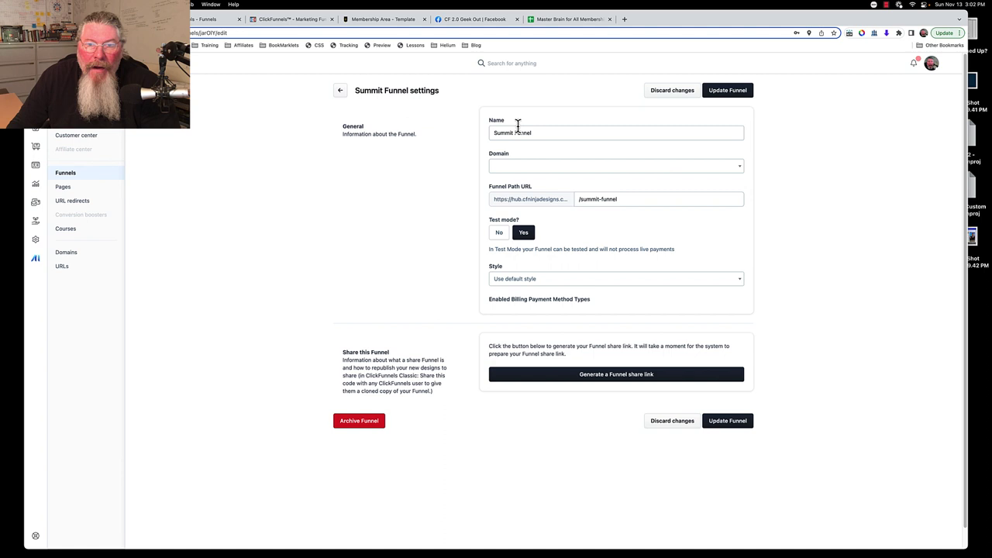
pyautogui.click(493, 133)
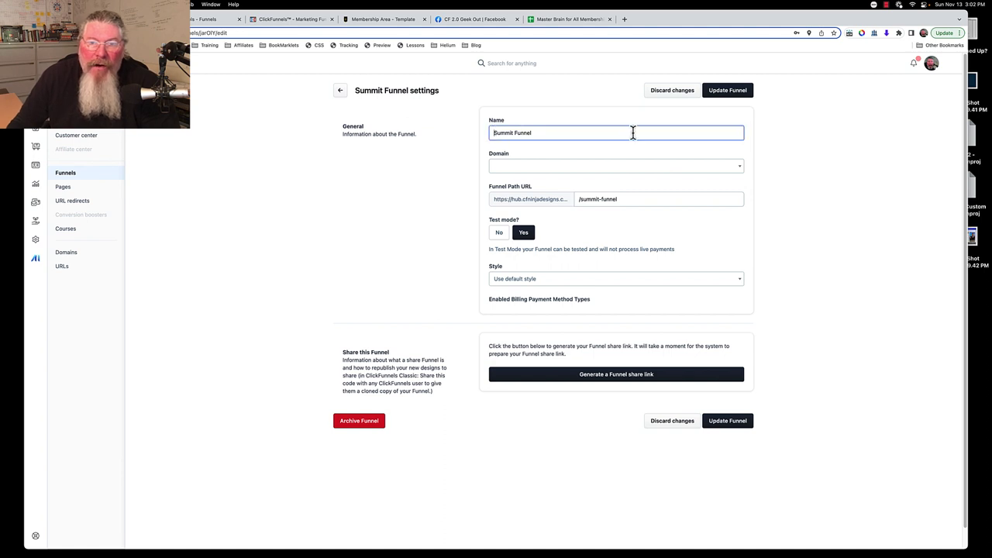
pyautogui.write('Demo')
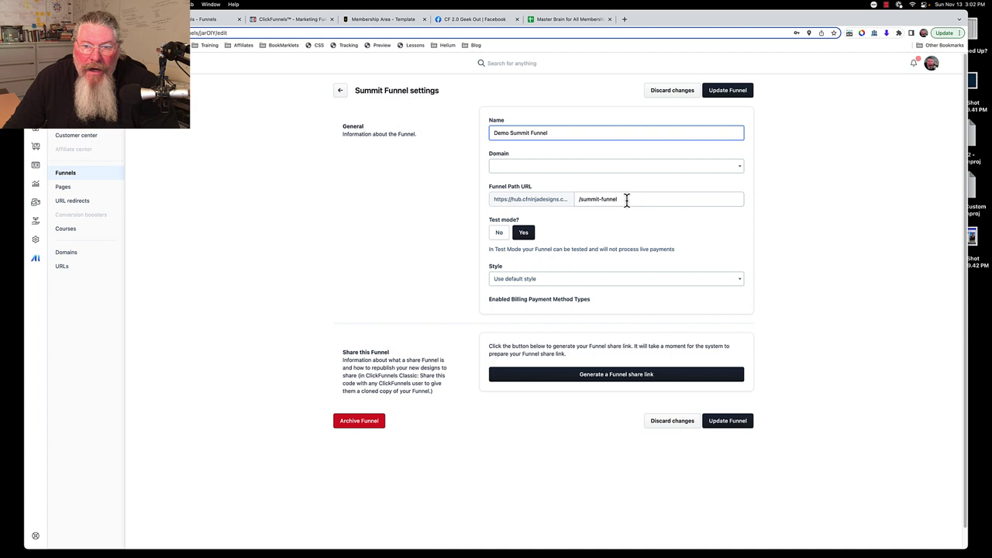
pyautogui.click(596, 167)
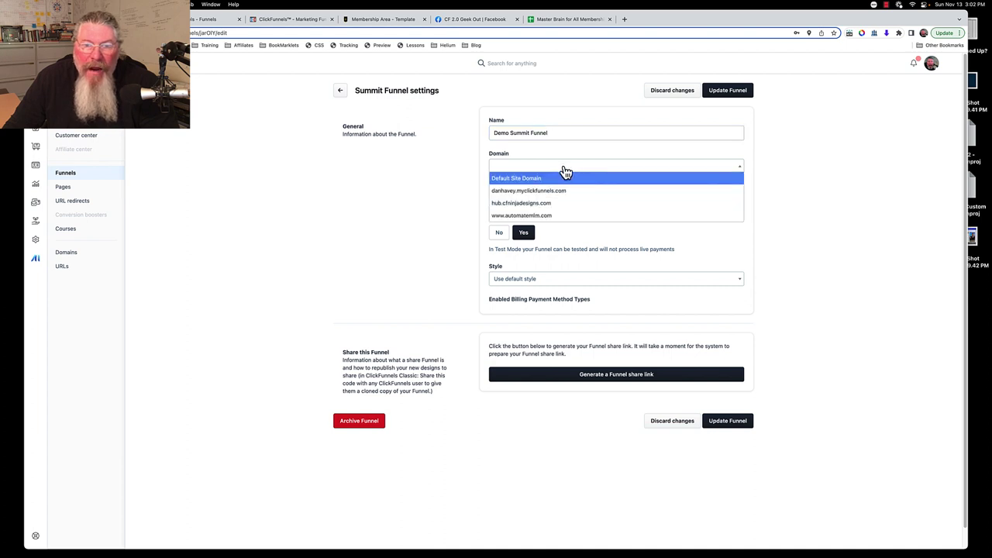
pyautogui.click(530, 215)
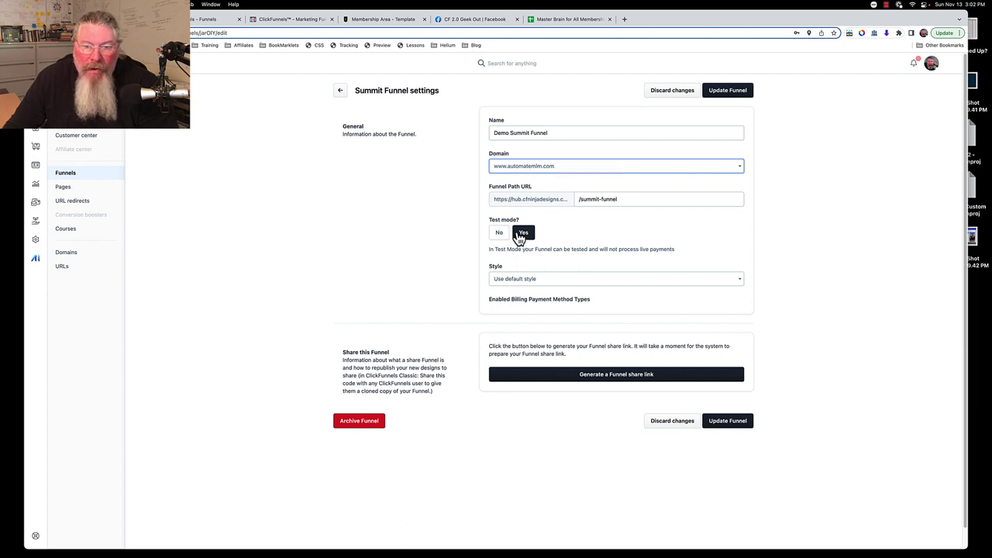
pyautogui.click(555, 281)
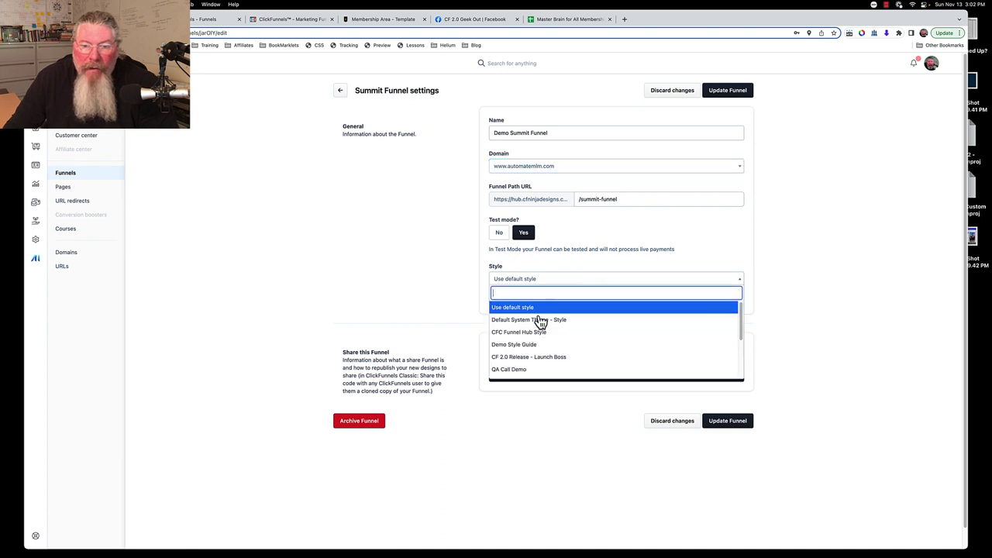
pyautogui.click(555, 279)
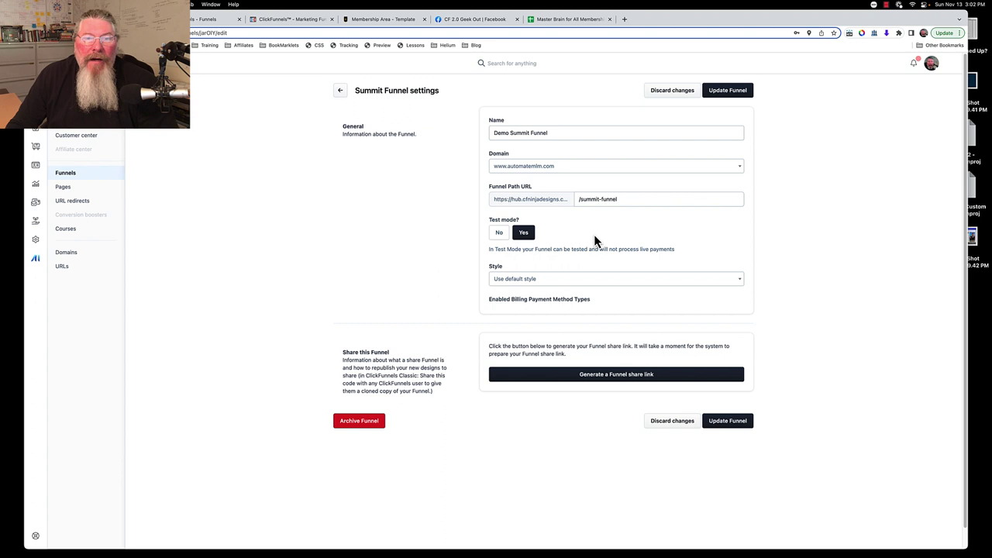
# - Generate a share link for the Summit Funnel in the Sell a Product category and toggle its Active share state
pyautogui.click(606, 378)
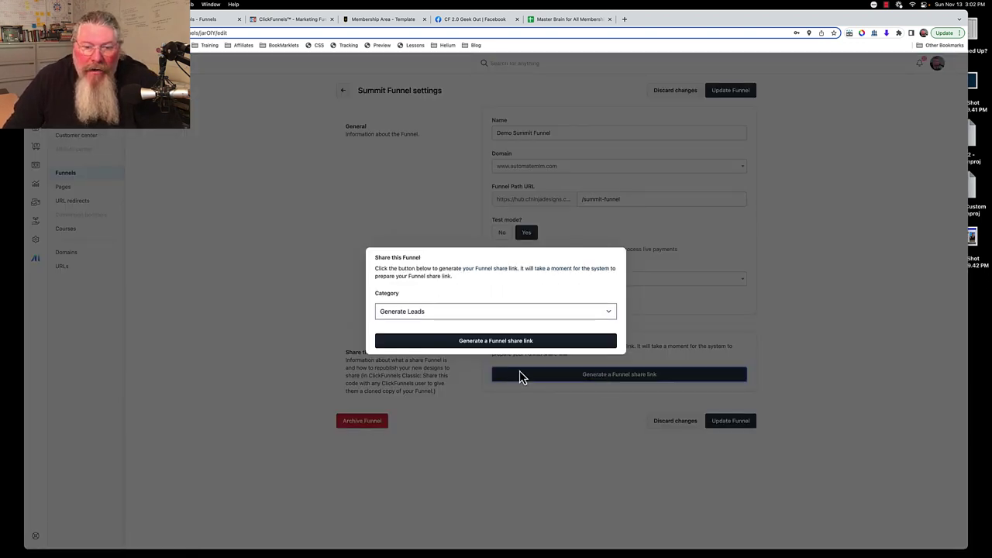
pyautogui.click(442, 311)
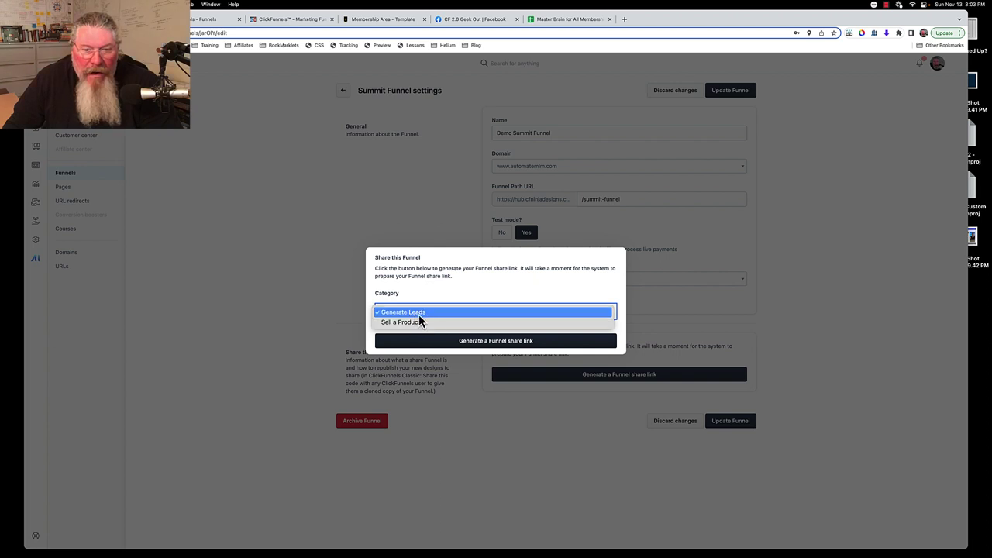
pyautogui.click(416, 324)
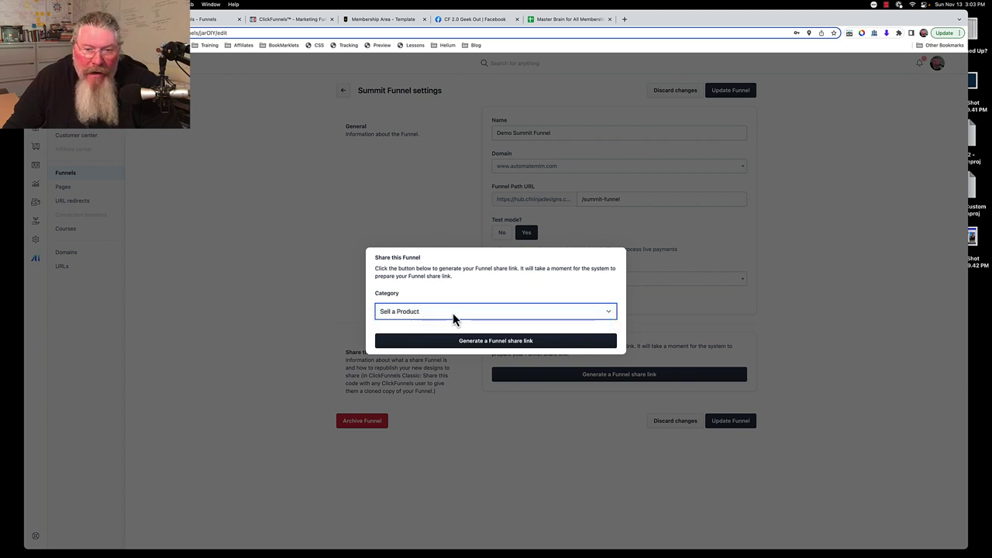
pyautogui.click(490, 344)
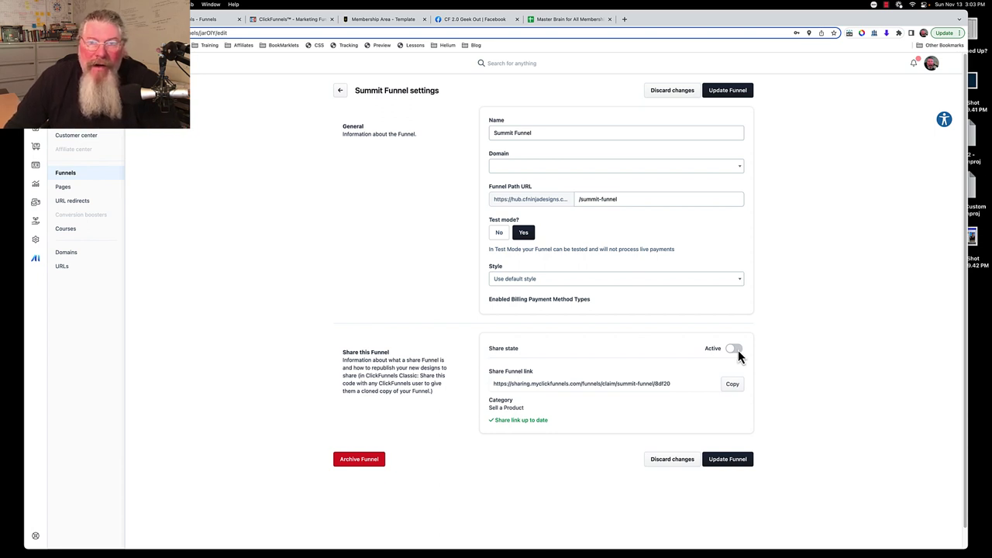
pyautogui.click(736, 351)
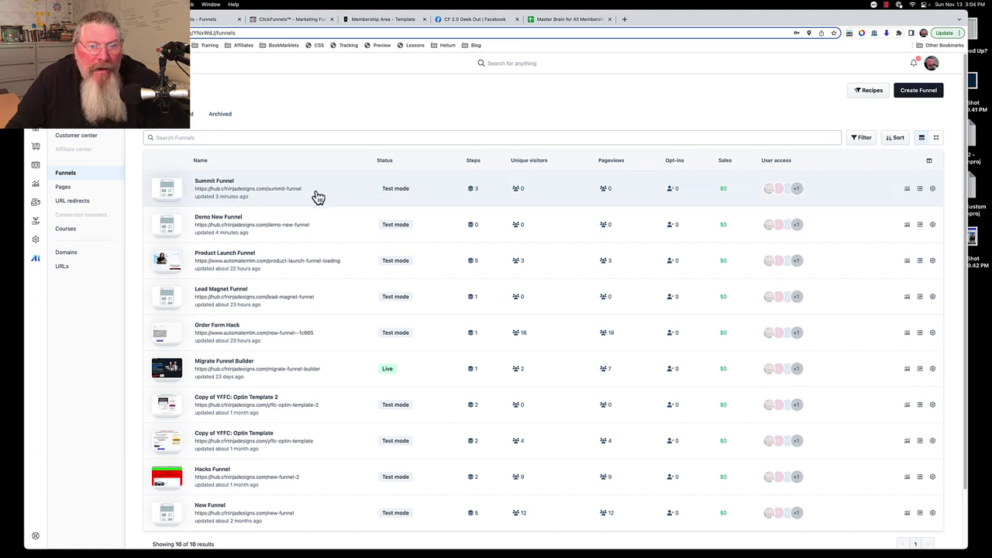
# - Open the Summit Funnel's workflow, try the mini map display toggle and turn off the page previews
pyautogui.click(228, 189)
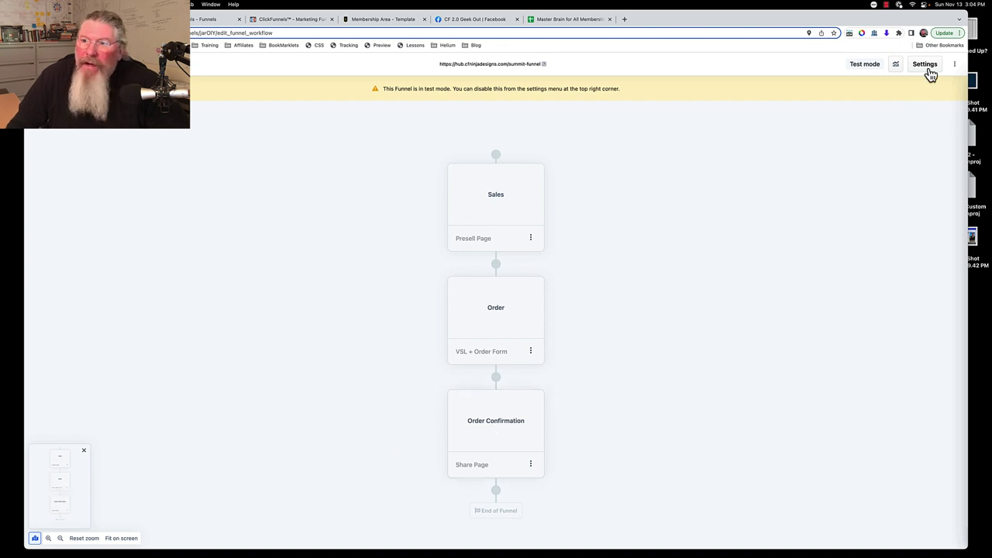
pyautogui.click(956, 68)
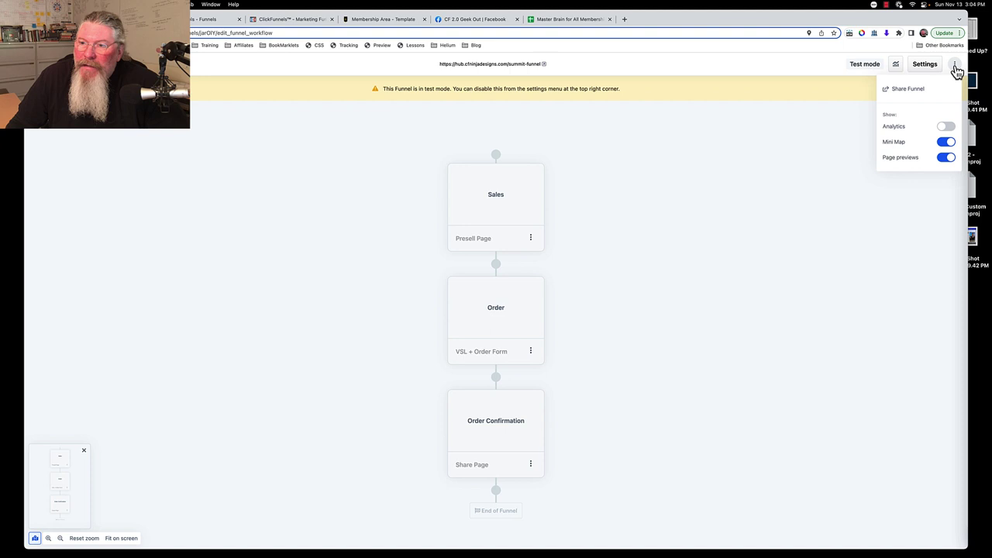
pyautogui.click(946, 146)
pyautogui.click(945, 147)
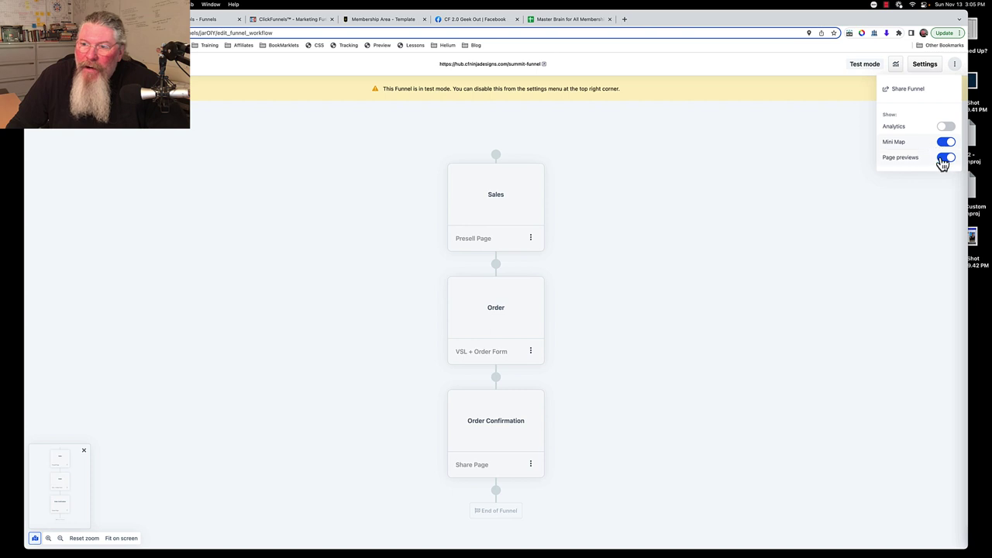
pyautogui.click(946, 159)
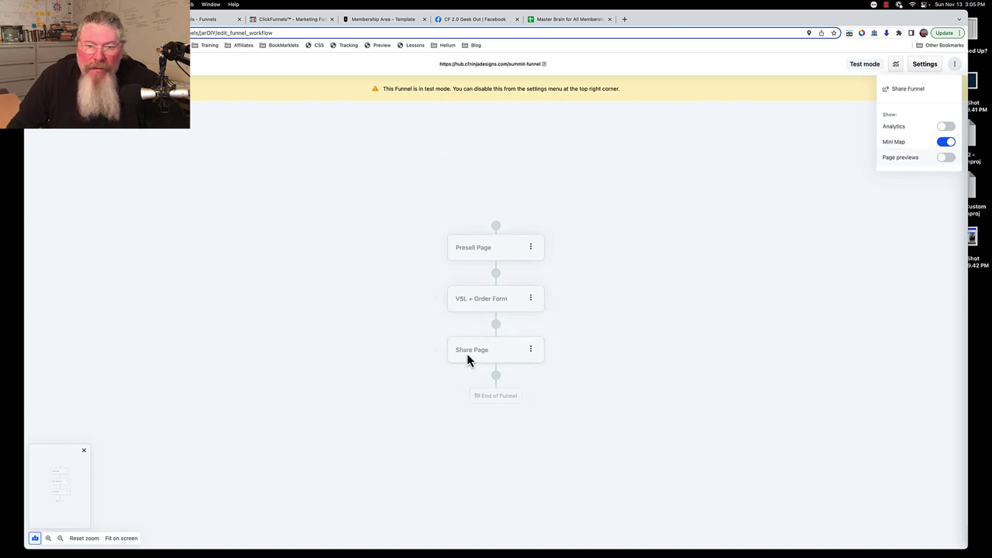
# - Turn the workflow's page previews back on and briefly switch the analytics overlay on and off
pyautogui.click(953, 161)
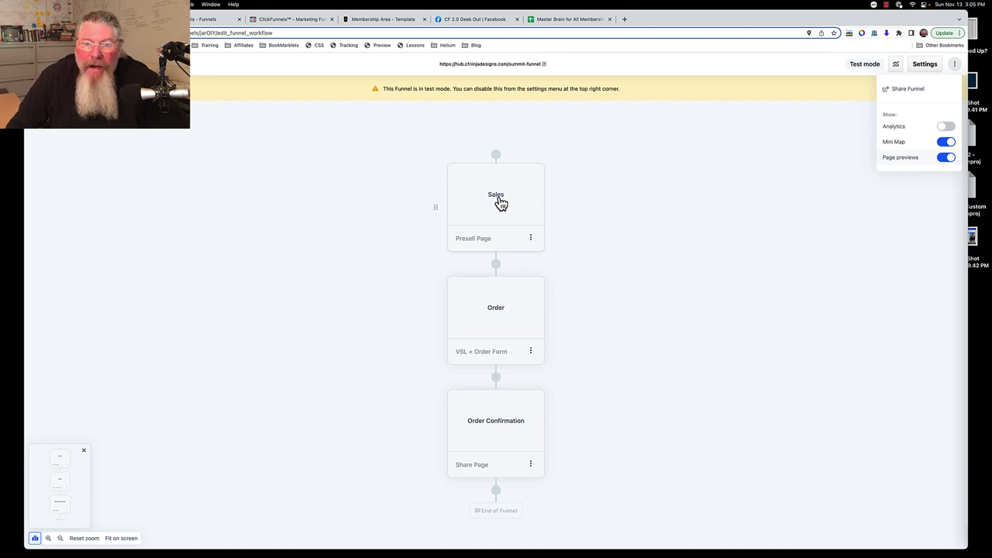
pyautogui.click(951, 128)
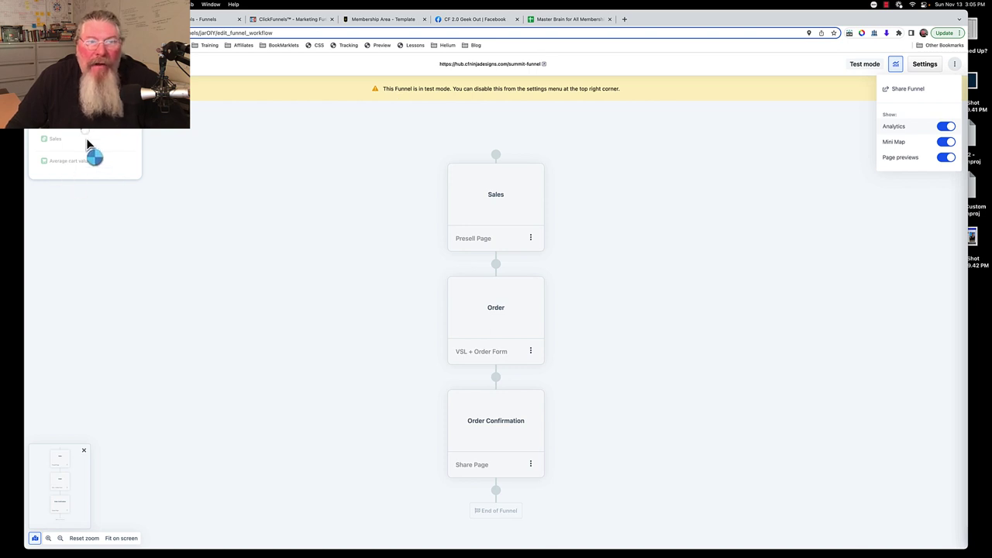
pyautogui.click(946, 129)
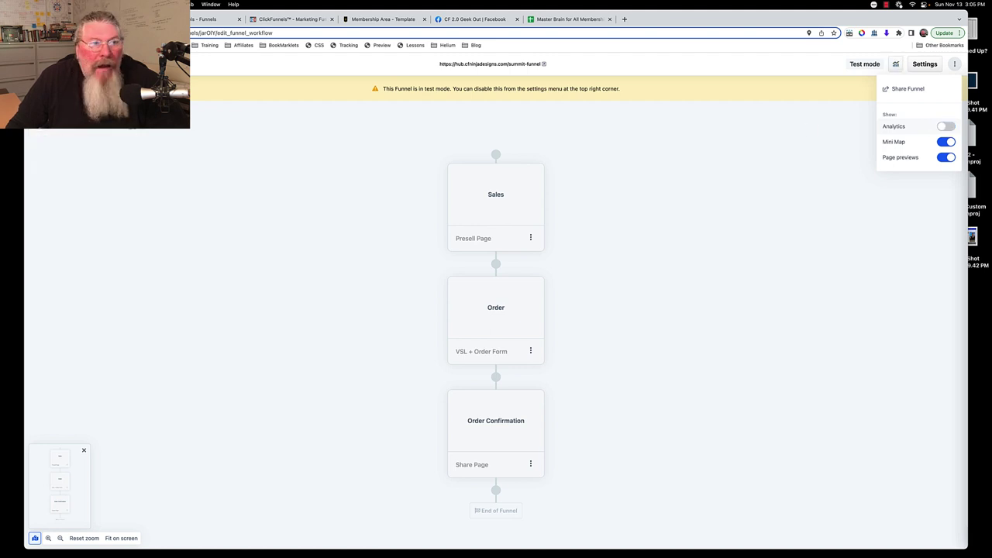
# - Try zooming the funnel workflow in and out, and fit the whole flow on screen
pyautogui.click(48, 538)
pyautogui.click(48, 538)
pyautogui.click(48, 538)
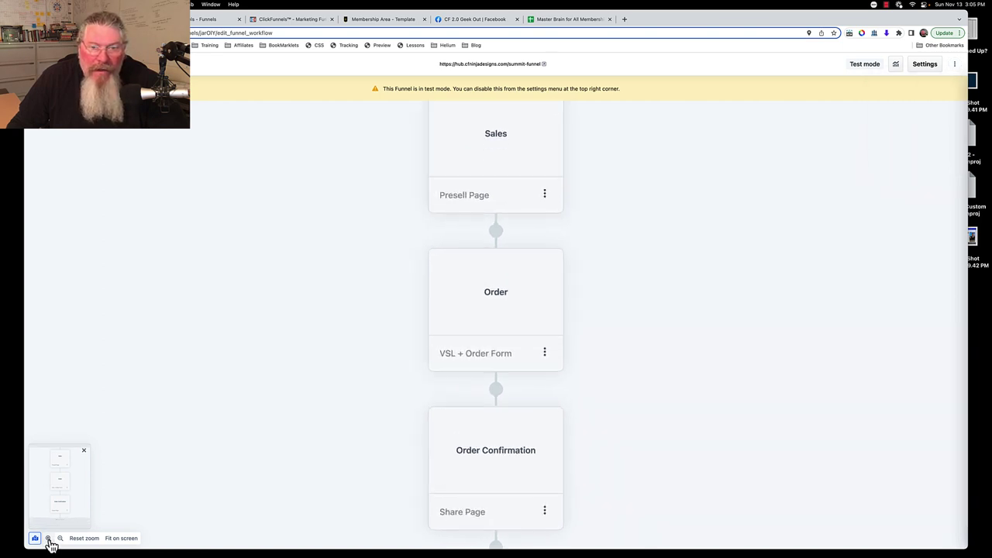
pyautogui.click(60, 538)
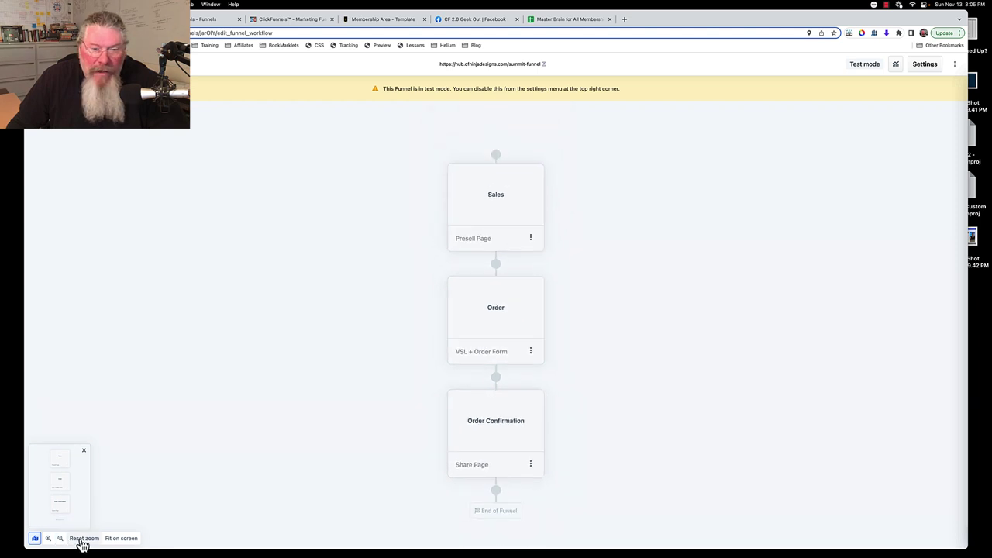
pyautogui.click(120, 540)
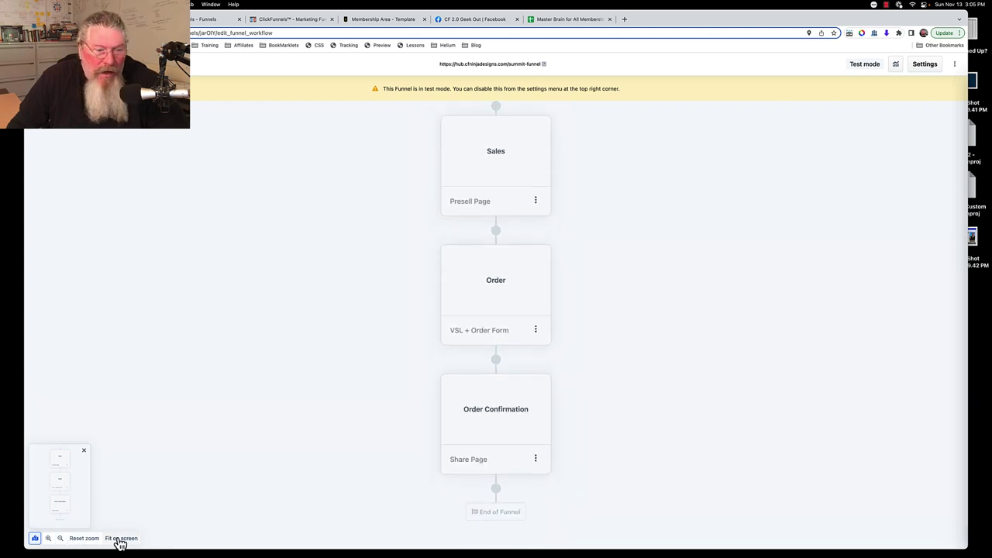
# - Hide the workflow's mini map and show it again
pyautogui.click(35, 538)
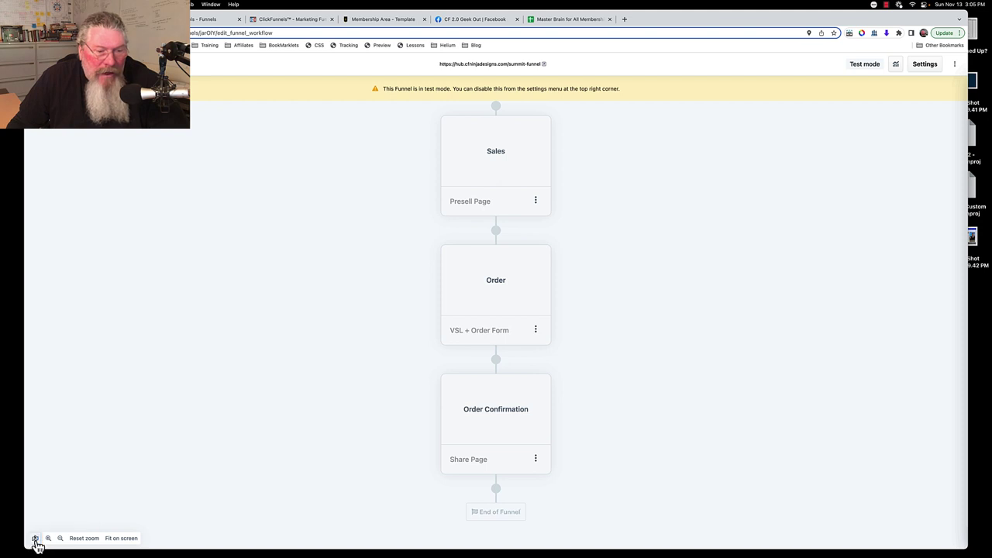
pyautogui.click(35, 540)
pyautogui.click(35, 539)
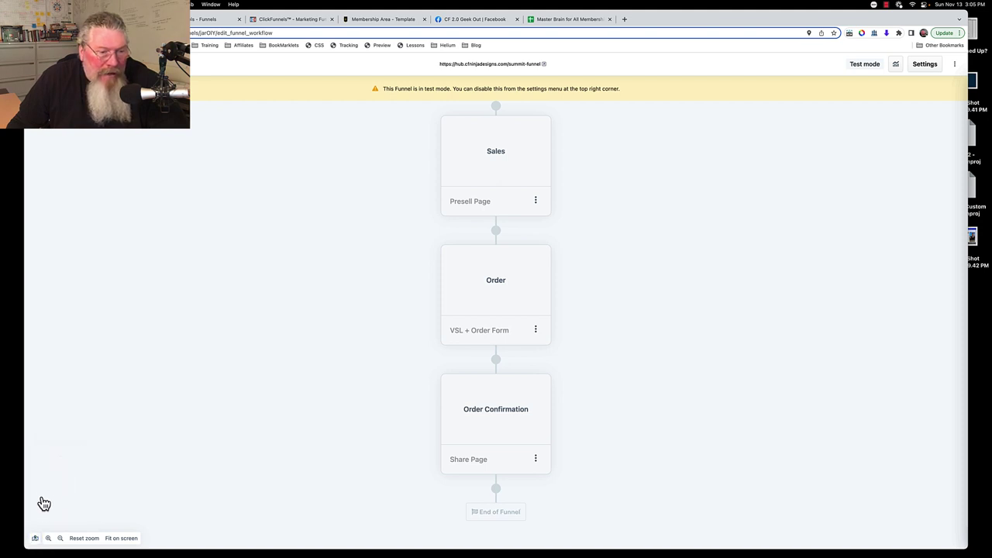
pyautogui.click(35, 539)
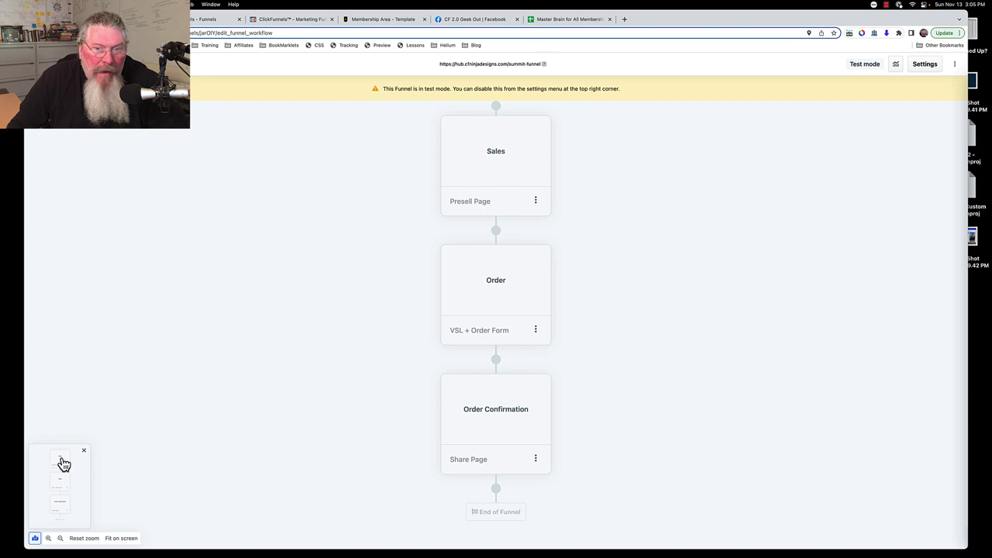
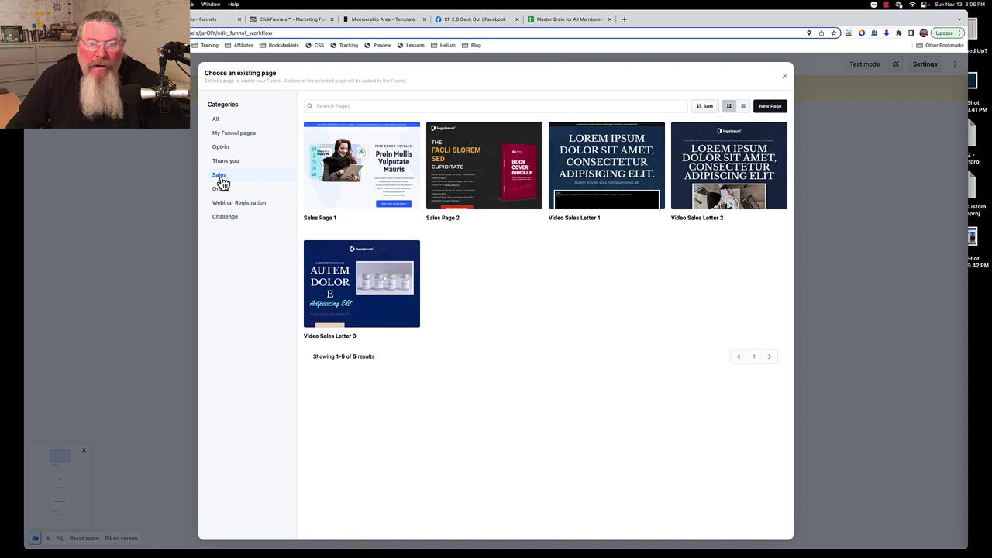
# - Create the Sales step's page from the Sales Page 1 template with the name and page title Summit Funnel
pyautogui.click(362, 167)
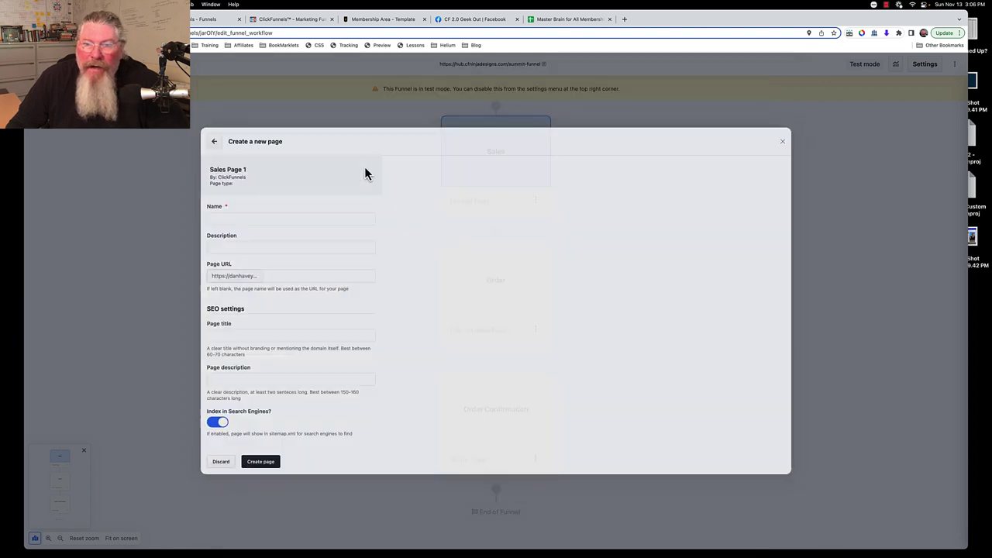
pyautogui.click(267, 214)
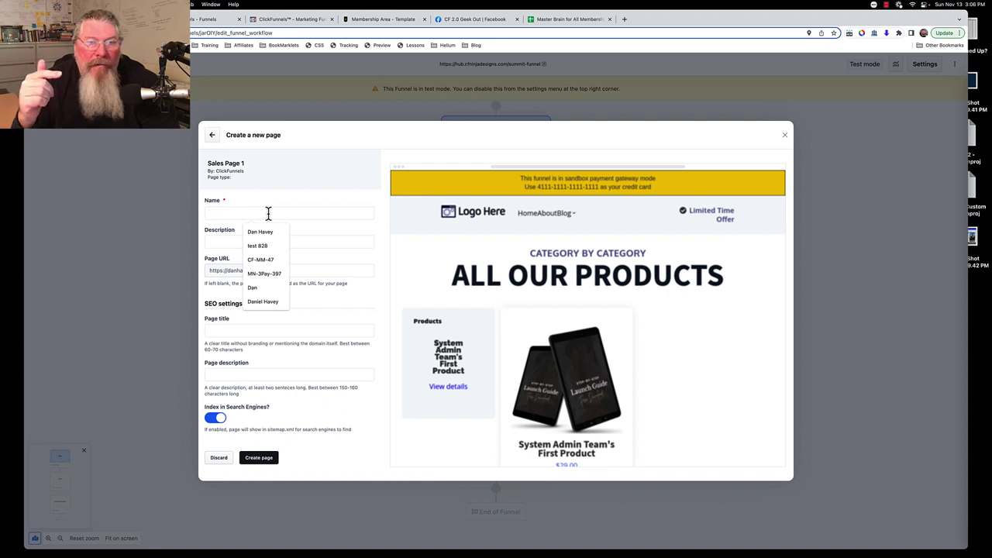
pyautogui.write('Summit Funnel')
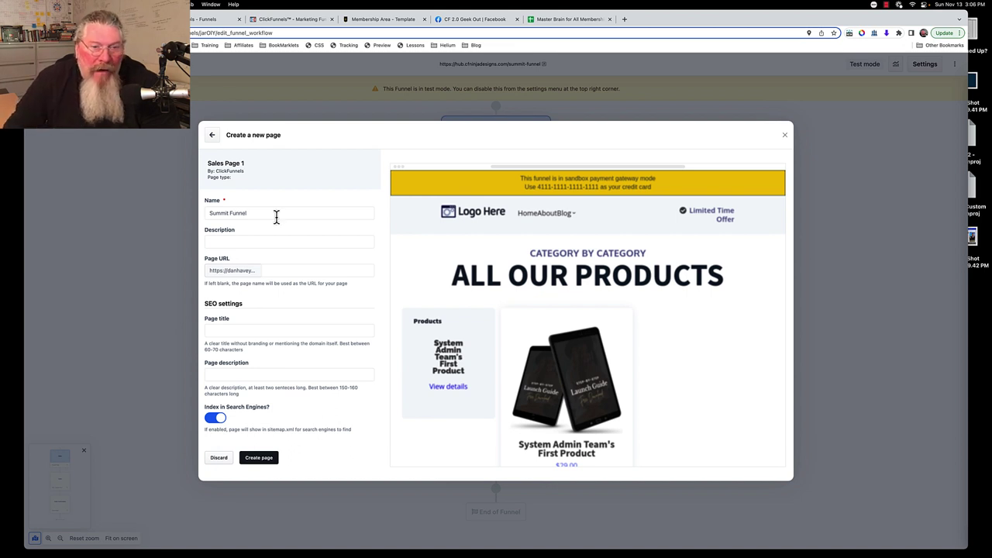
pyautogui.click(273, 242)
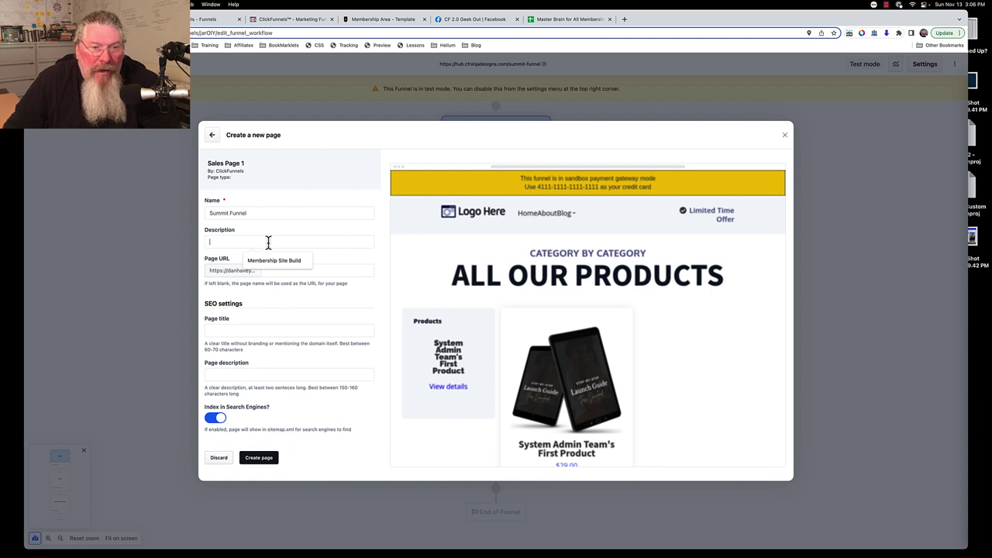
pyautogui.click(256, 332)
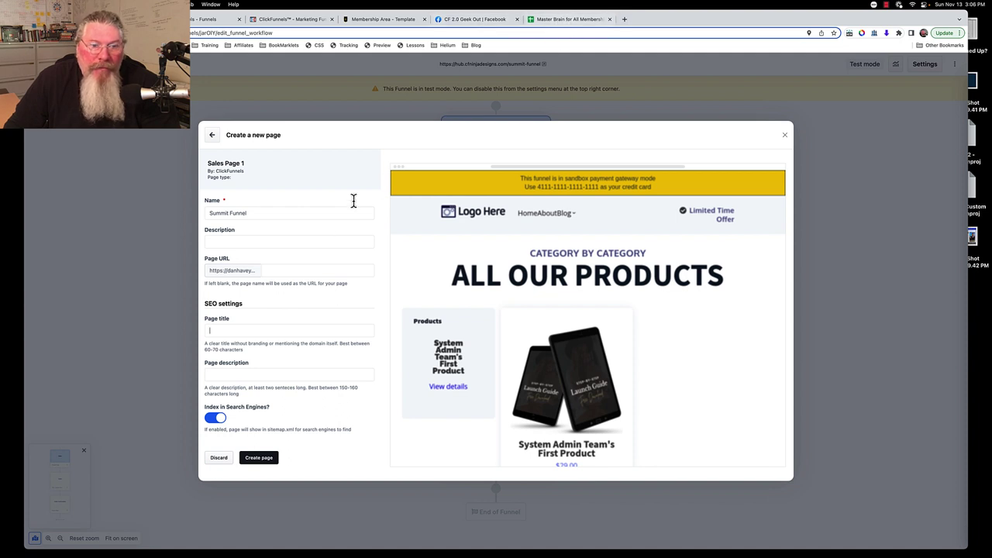
pyautogui.write('Summit Funnel')
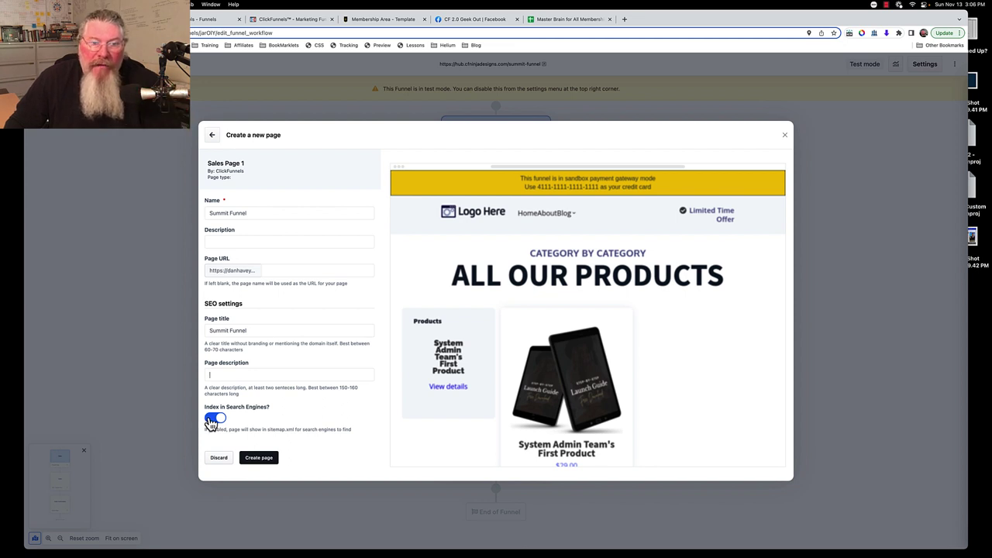
pyautogui.click(260, 459)
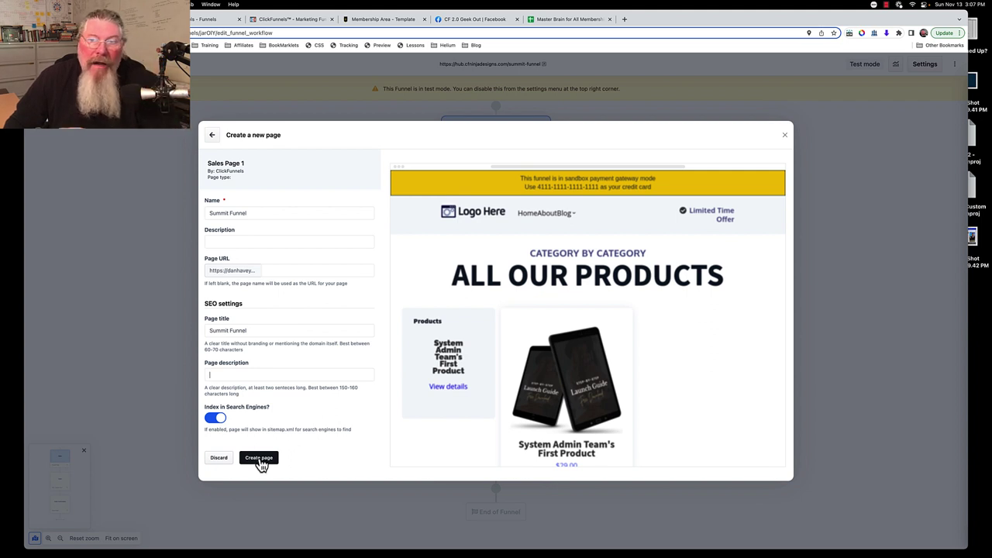
pyautogui.click(259, 459)
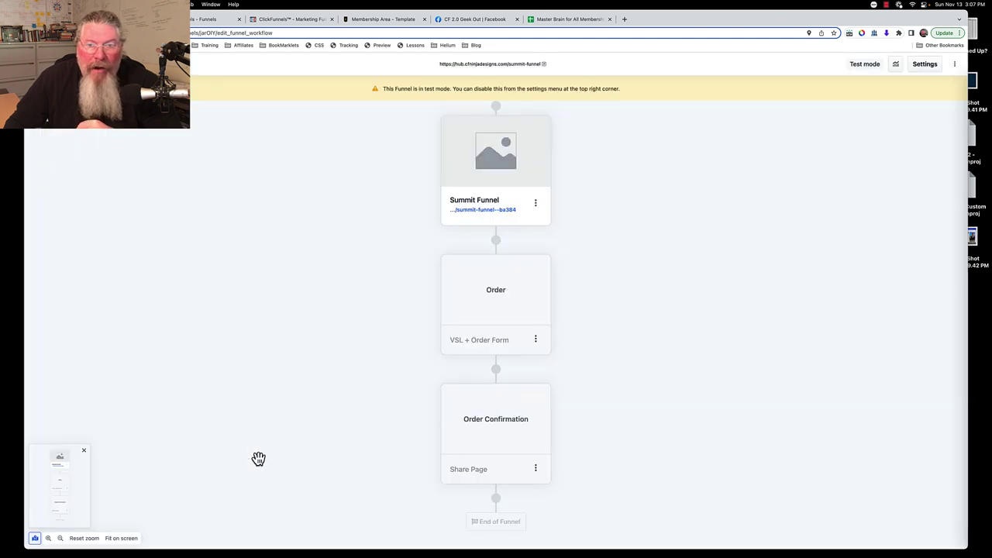
# - Open the Summit Funnel page in the page editor, check its design and return to the workflow via the empty Order step
pyautogui.moveTo(527, 152)
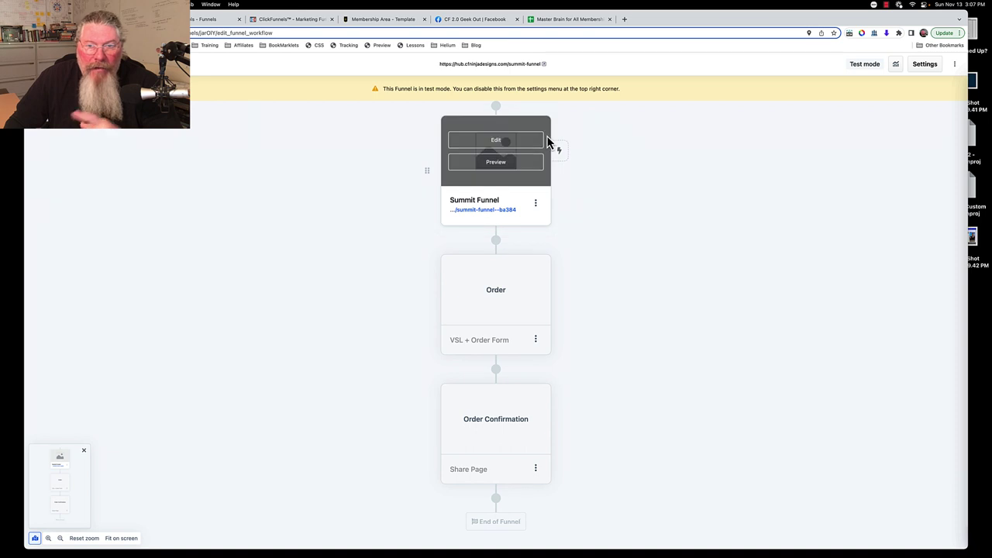
pyautogui.click(497, 146)
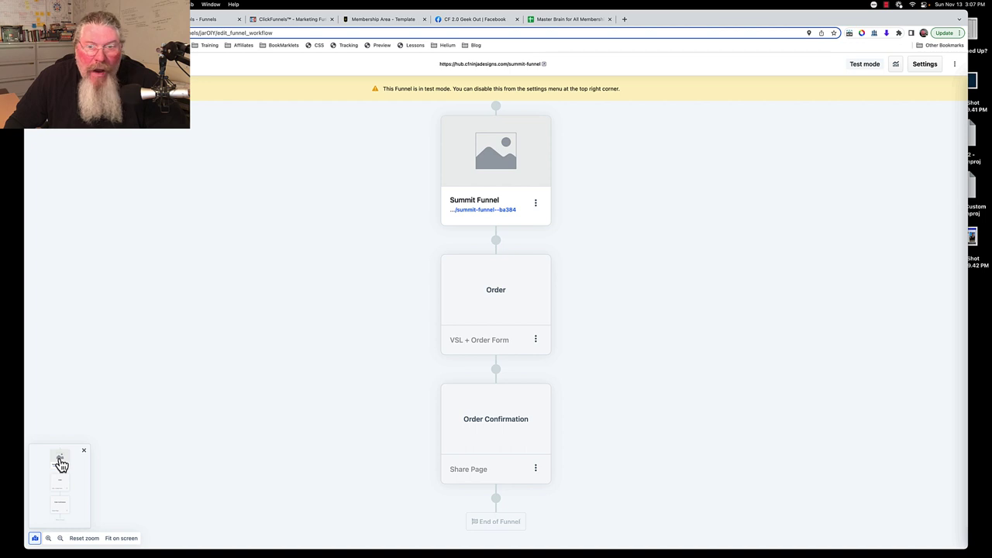
pyautogui.click(499, 147)
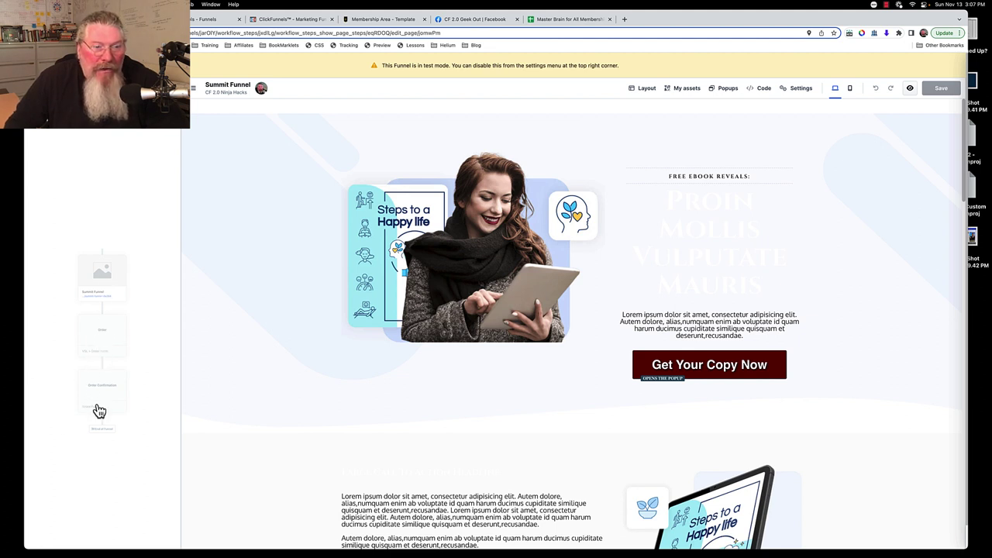
pyautogui.click(97, 337)
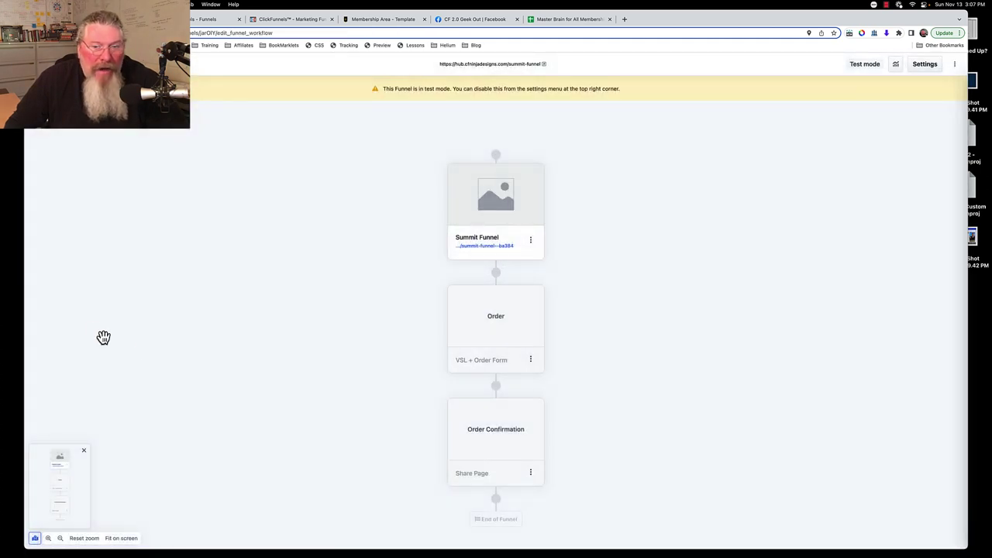
# - Create the Order step's page from the Order Form 3 template, named and titled Order Step, with search engine indexing off
pyautogui.click(498, 319)
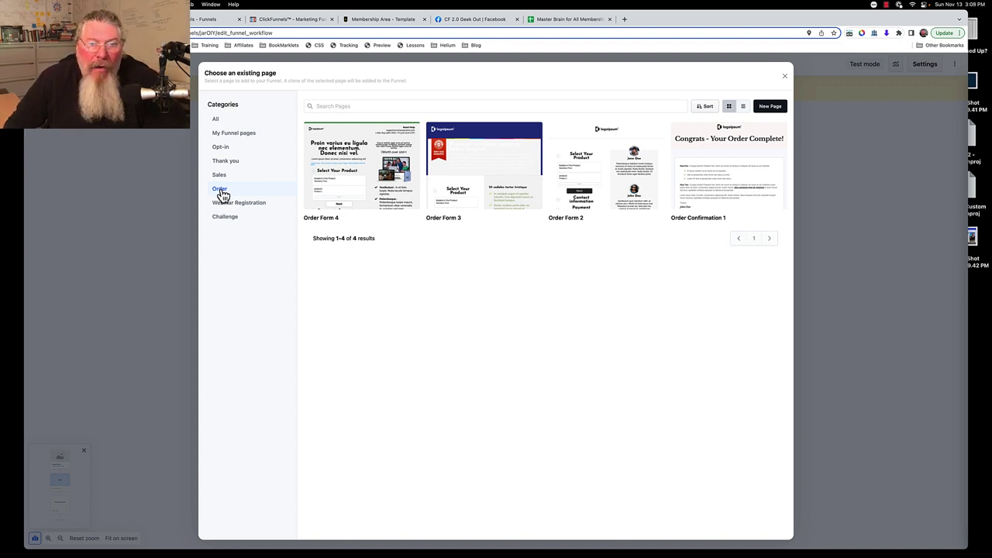
pyautogui.moveTo(394, 165)
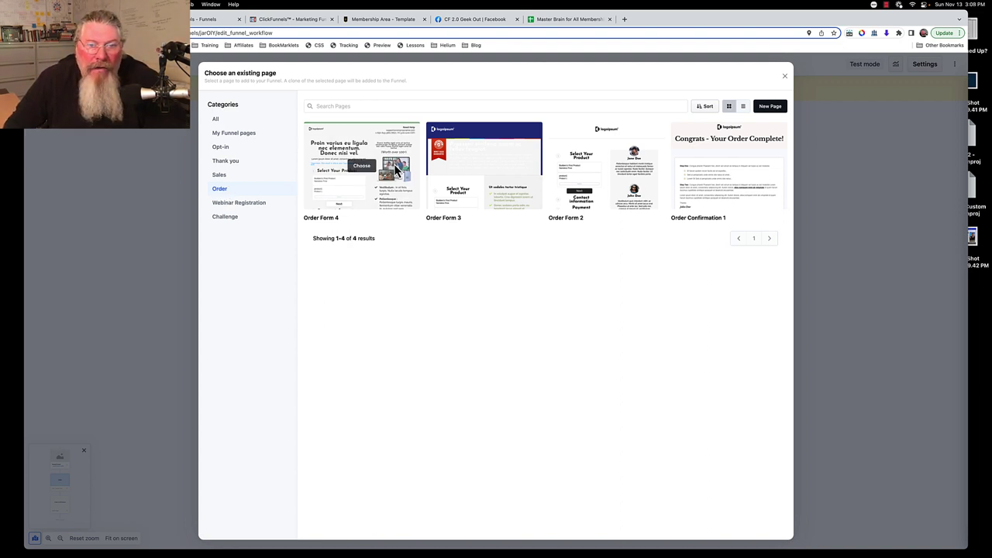
pyautogui.click(484, 165)
pyautogui.click(268, 211)
pyautogui.write('Order Step')
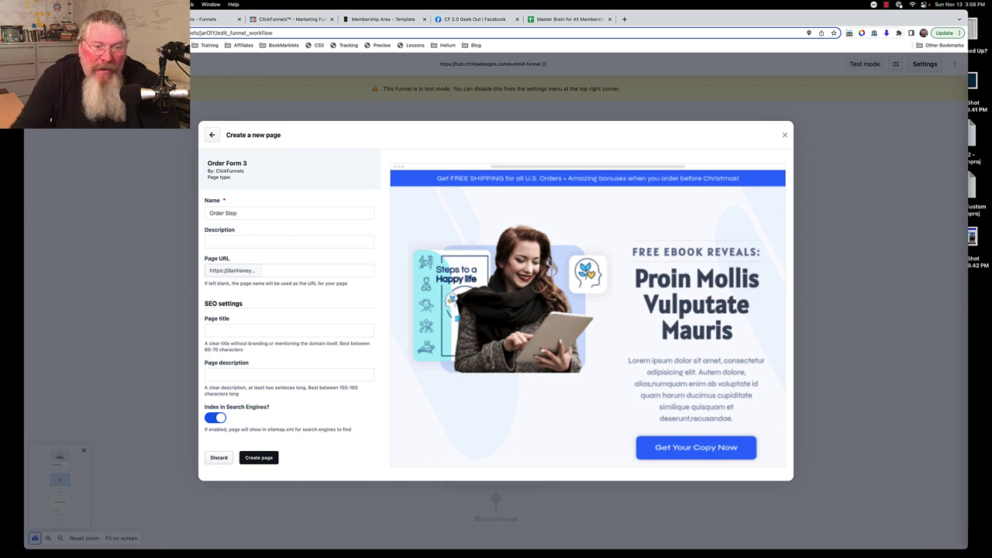
pyautogui.write('Order Step')
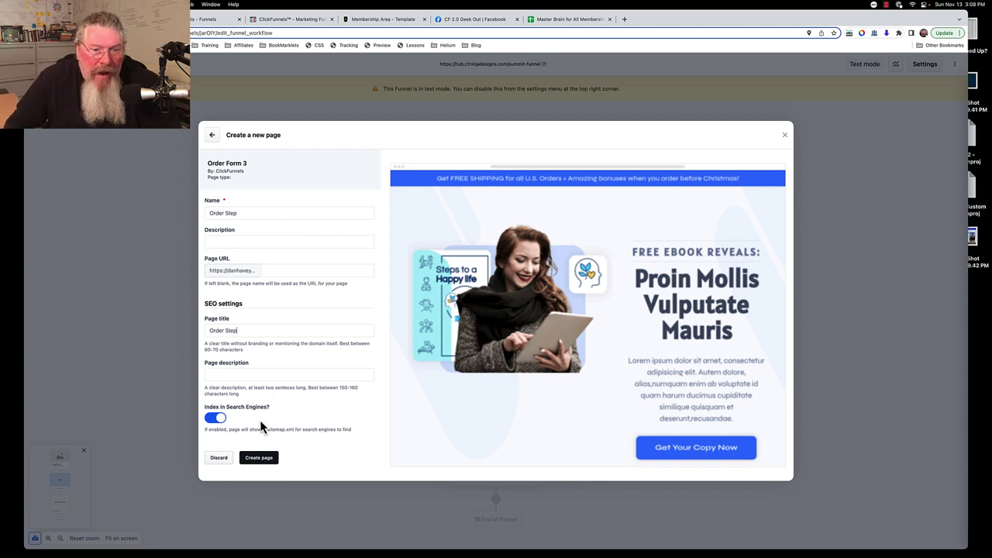
pyautogui.click(213, 419)
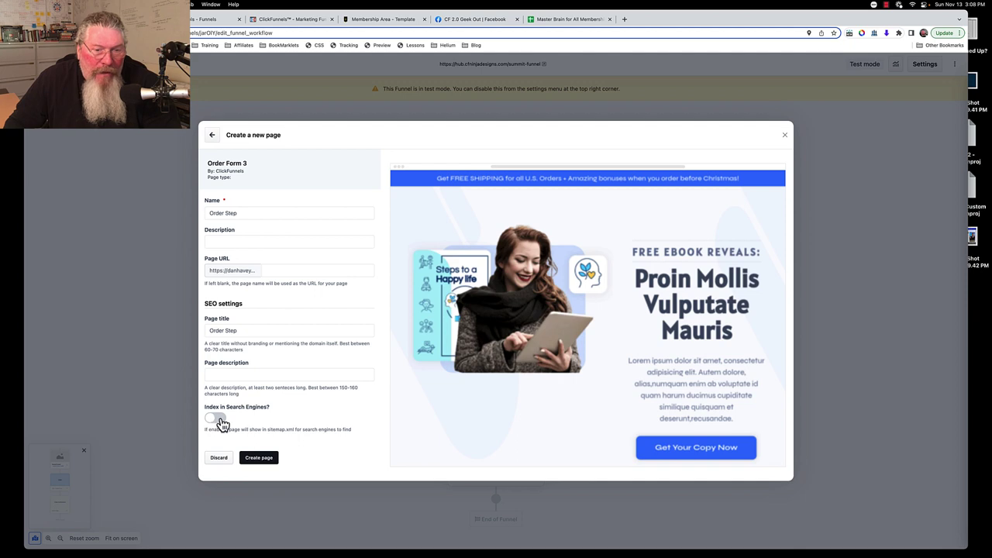
pyautogui.click(260, 460)
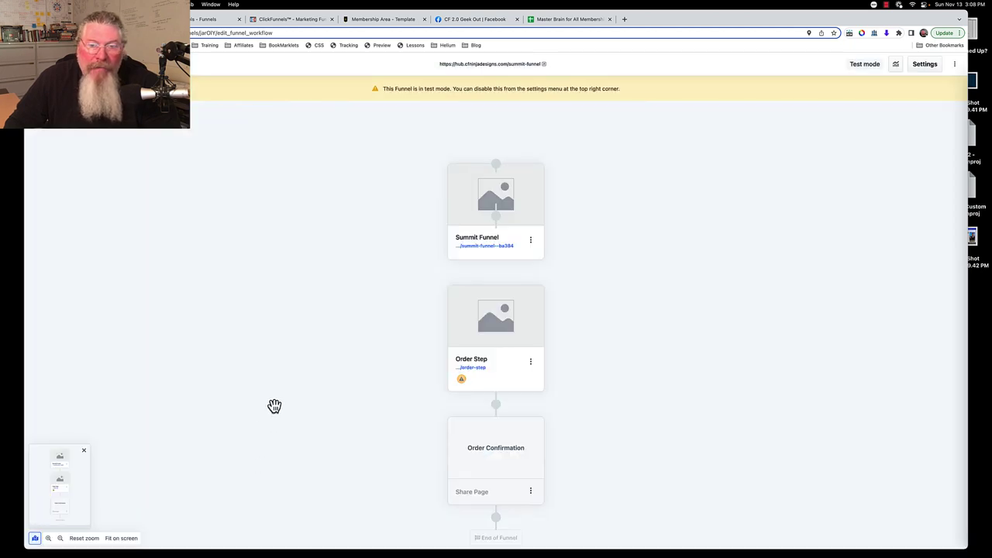
# - Open the Order Step page in the editor, switch between it and the Summit Funnel page, and return to the workflow
pyautogui.moveTo(496, 326)
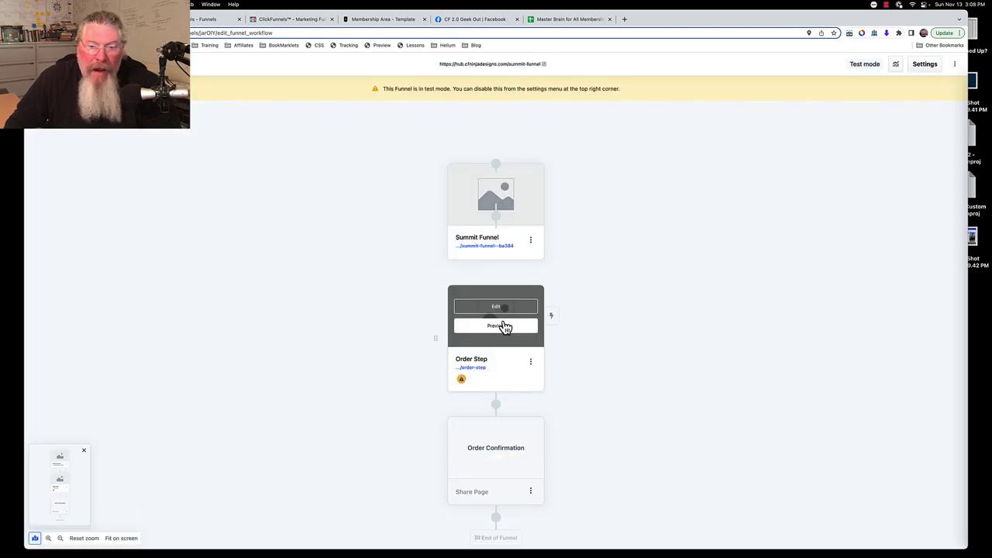
pyautogui.click(503, 308)
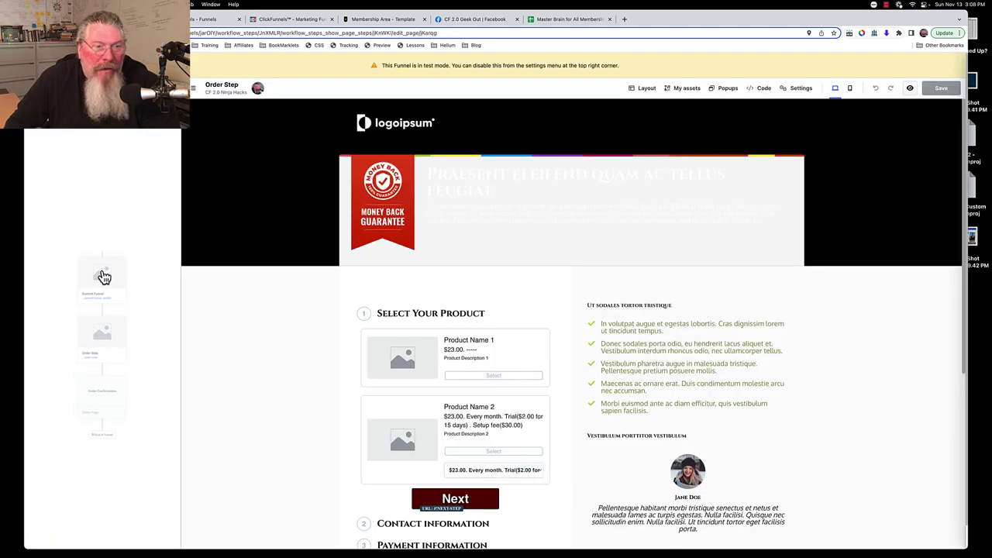
pyautogui.click(104, 277)
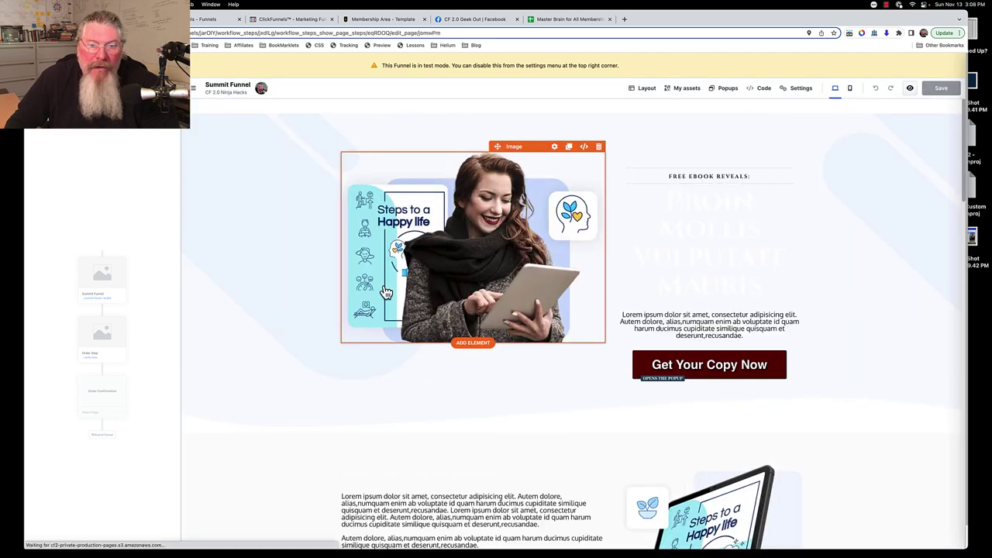
pyautogui.click(106, 335)
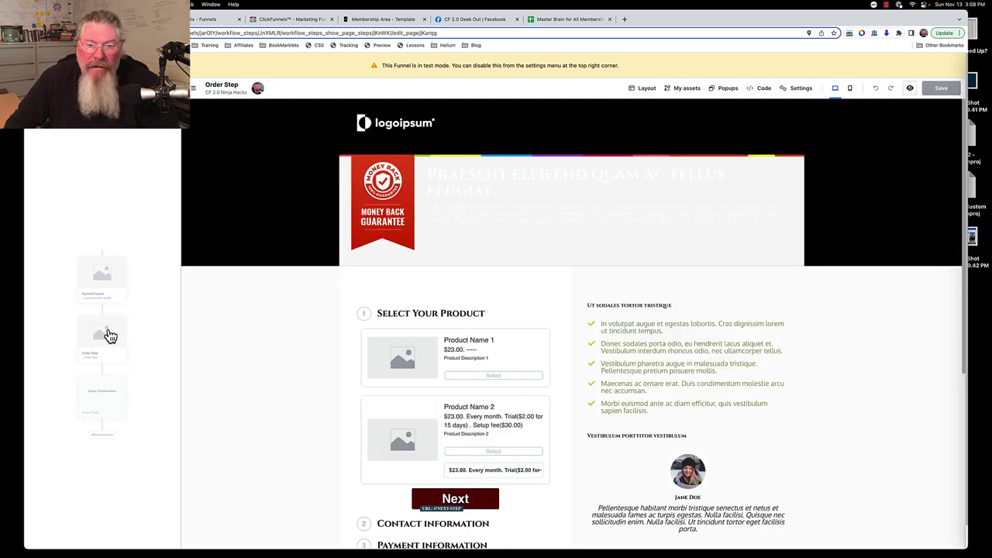
pyautogui.click(105, 277)
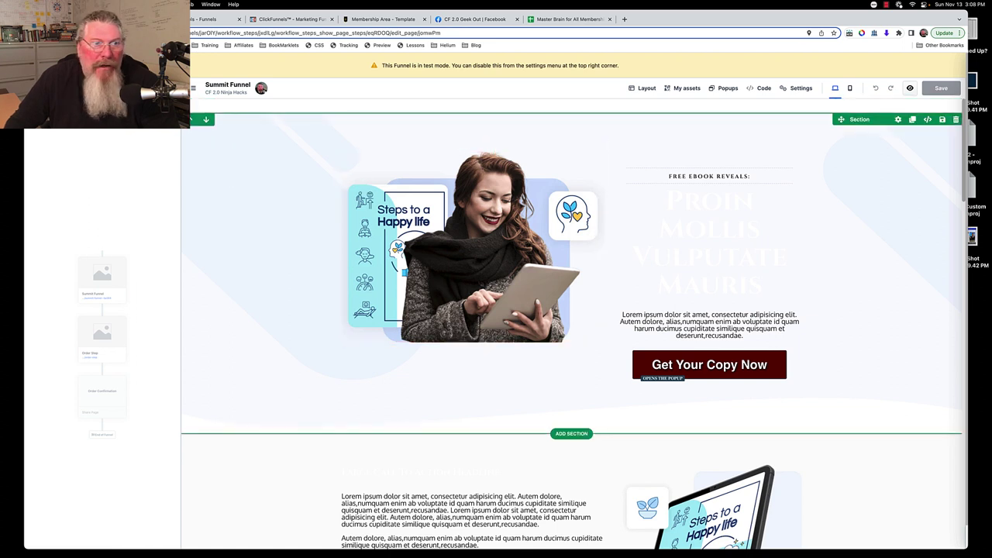
pyautogui.click(199, 95)
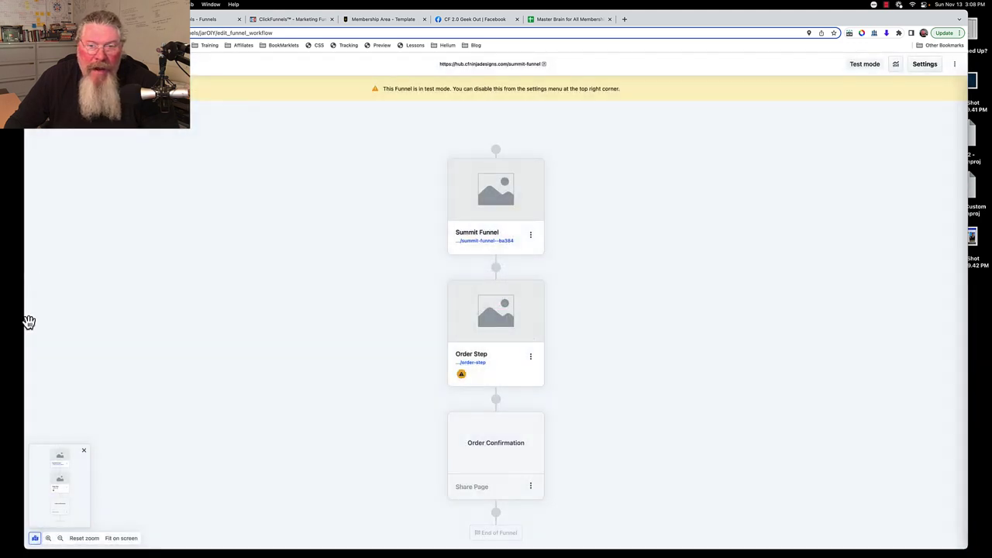
pyautogui.moveTo(458, 213)
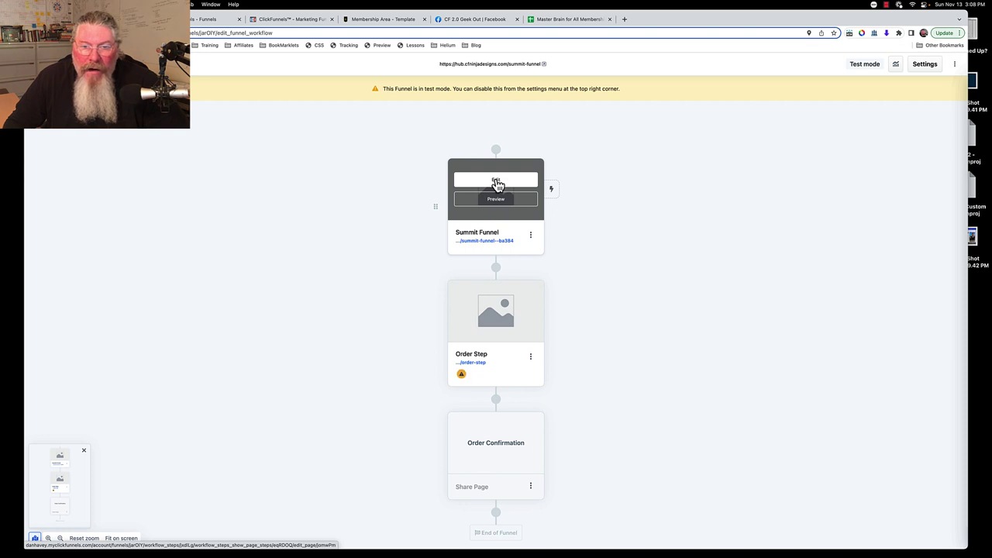
pyautogui.click(531, 236)
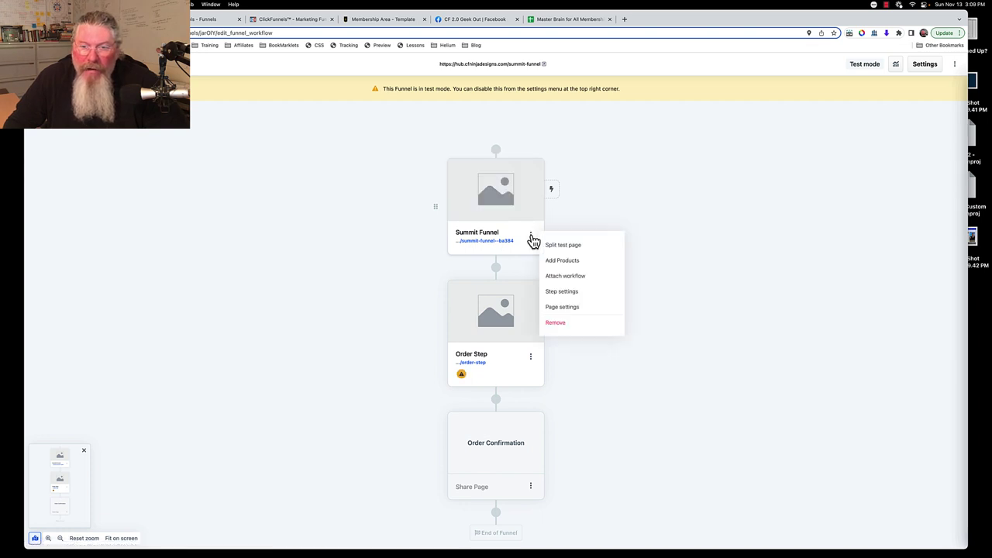
pyautogui.click(559, 291)
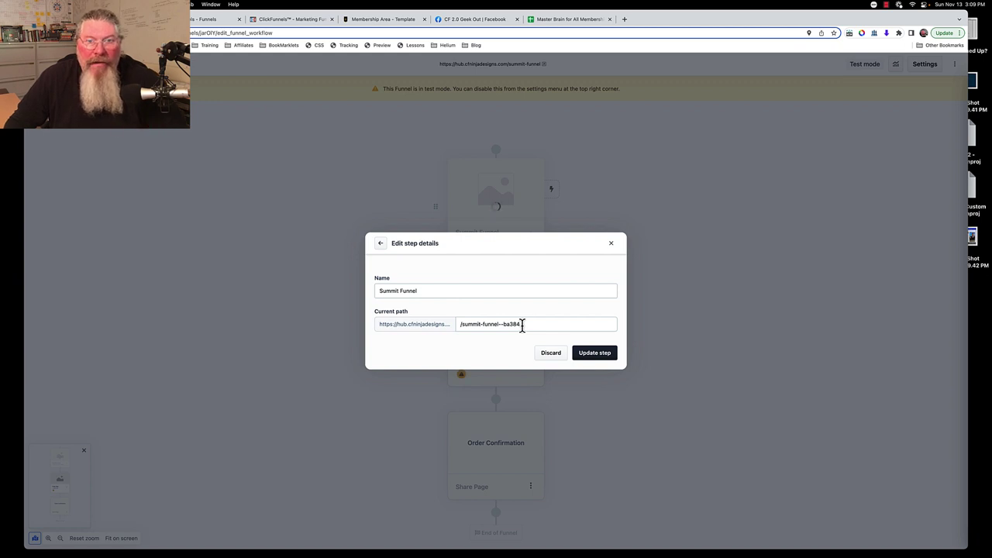
pyautogui.moveTo(500, 326); pyautogui.dragTo(530, 325)
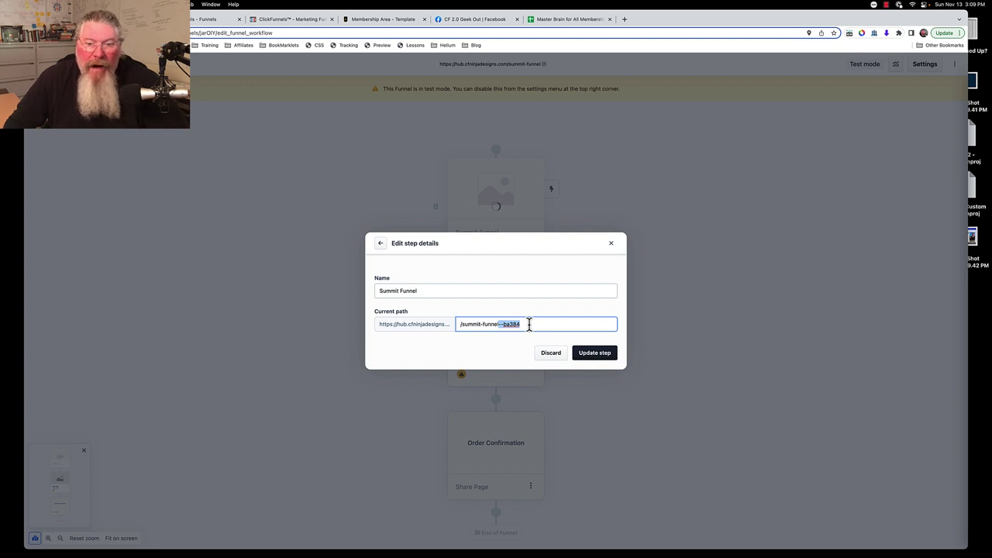
pyautogui.click(555, 354)
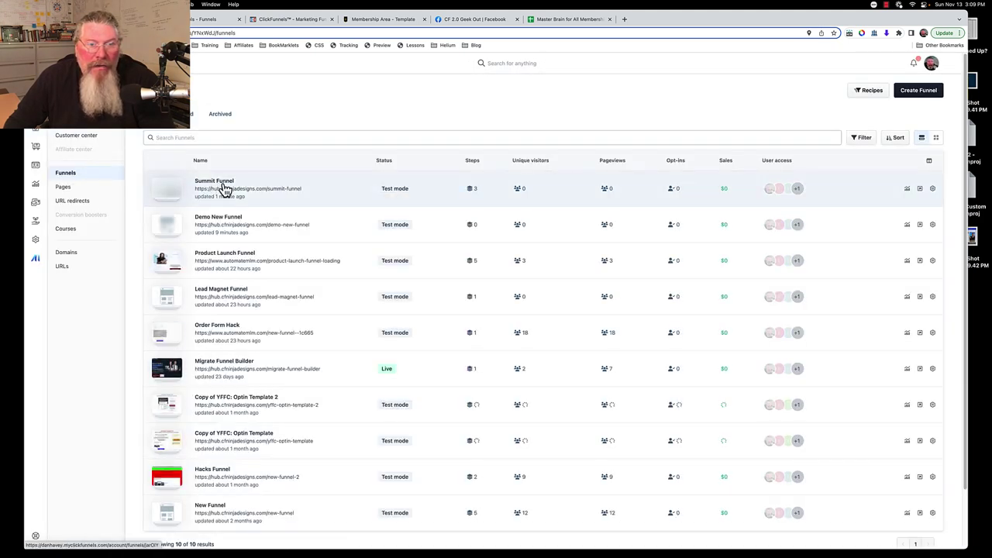
# - Set the Summit Funnel's funnel path URL to /summit-funnel-loading in its funnel settings and save the update
pyautogui.click(933, 190)
pyautogui.click(562, 134)
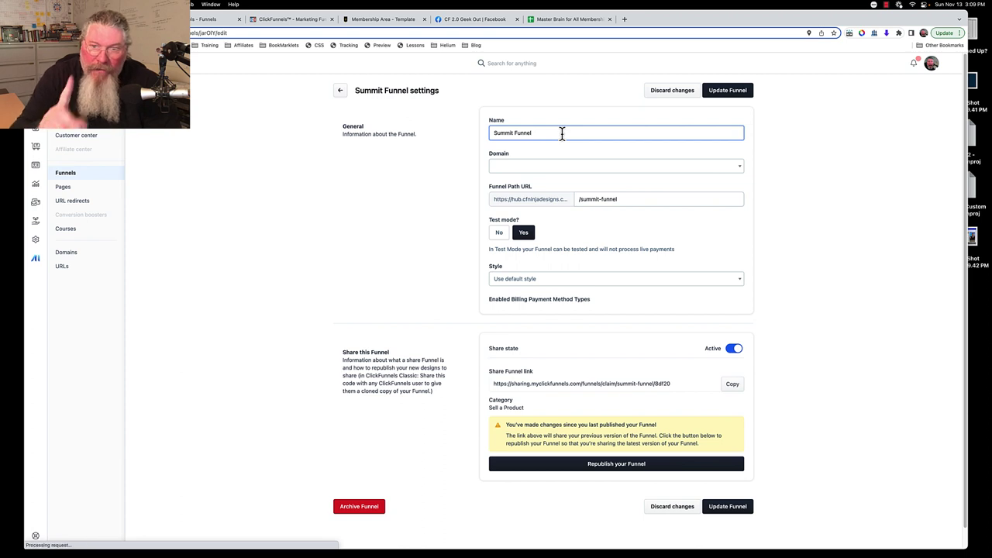
pyautogui.click(628, 199)
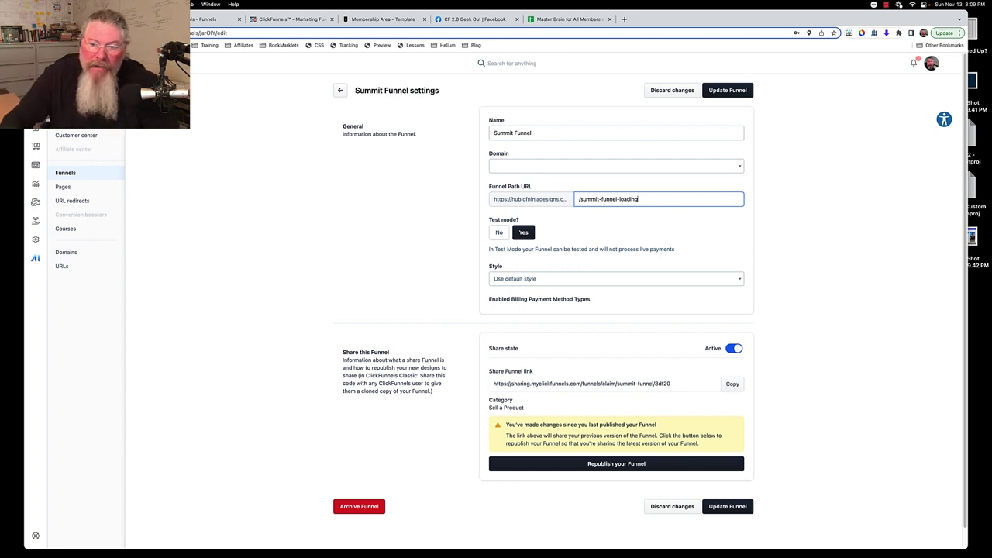
pyautogui.click(715, 509)
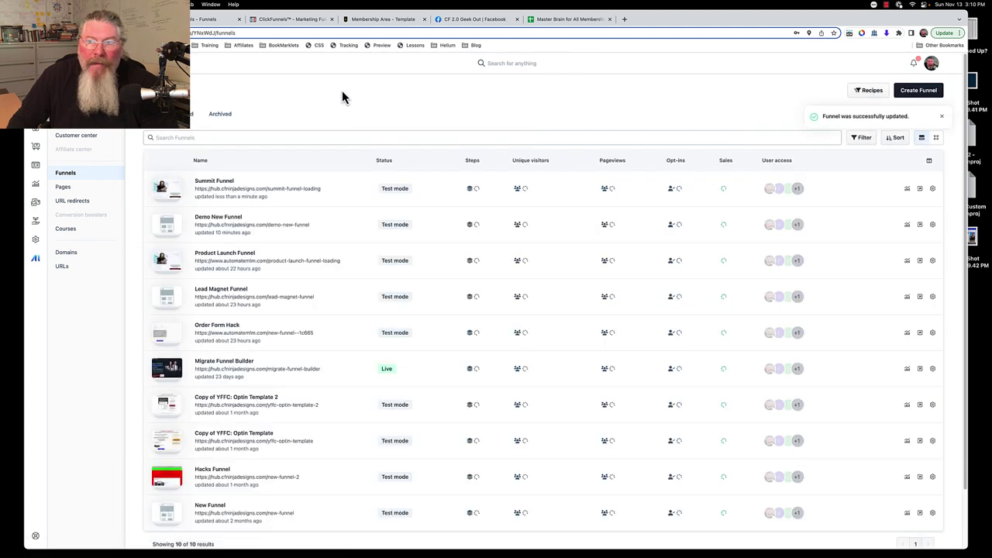
# - Open the Summit Funnel's workflow, view its public funnel URL in a new browser tab, and return to the workflow
pyautogui.click(219, 188)
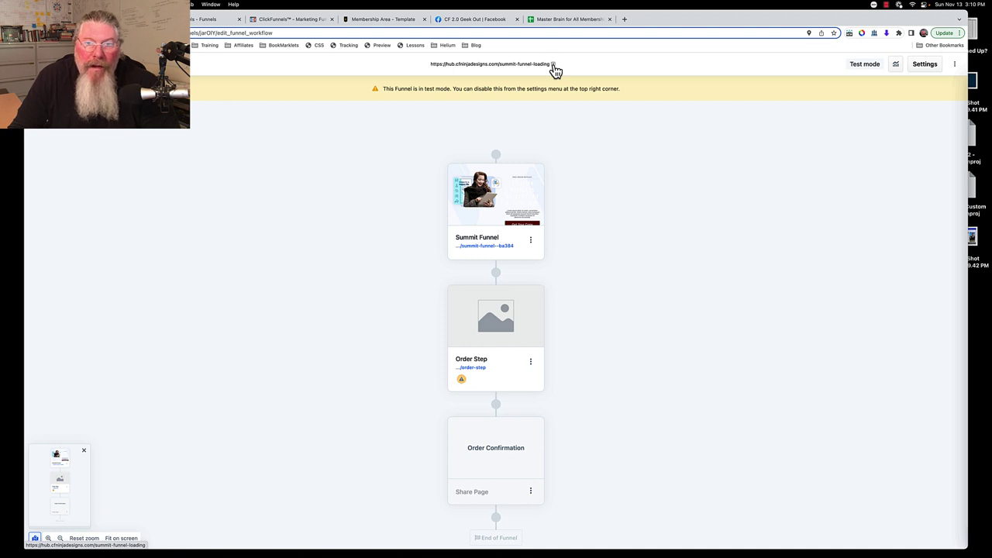
pyautogui.click(553, 65)
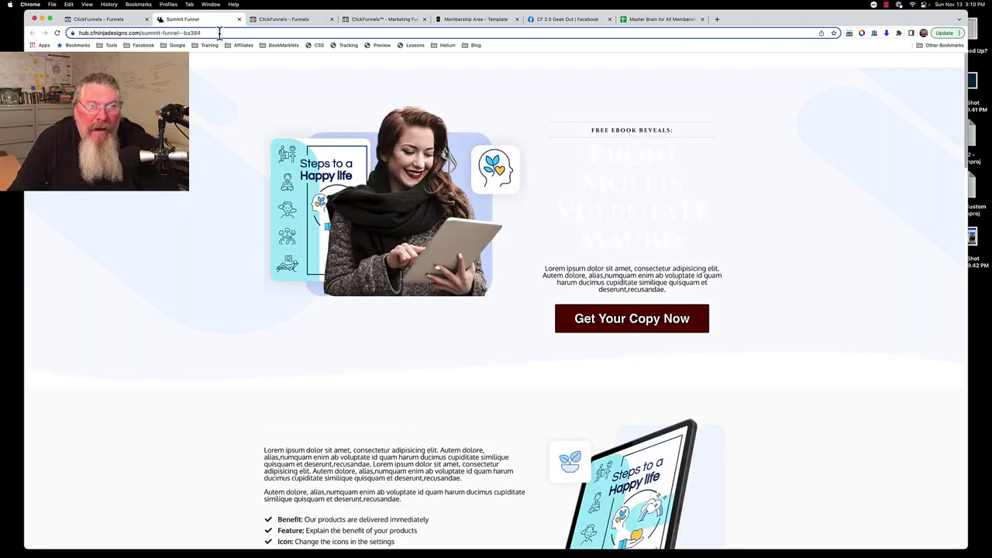
pyautogui.click(101, 20)
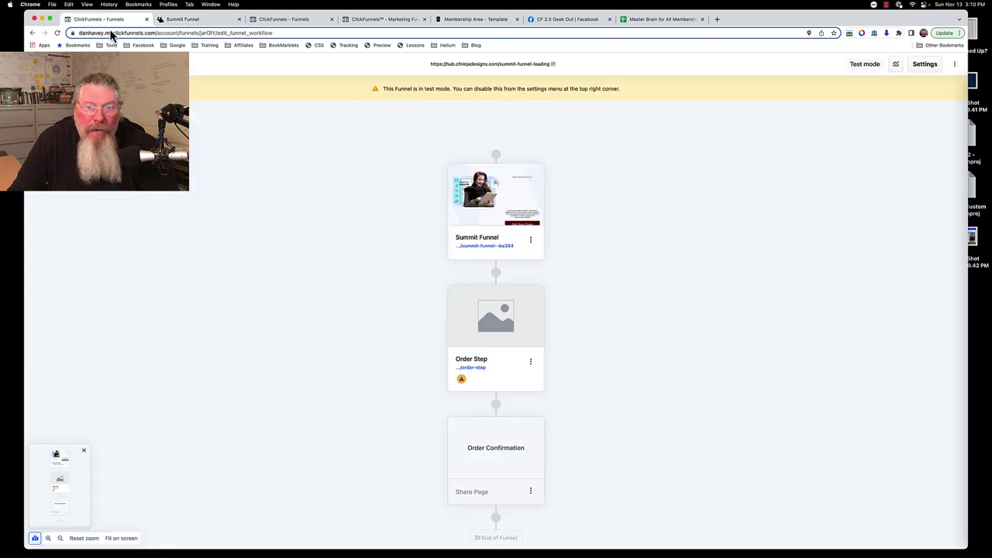
# - Set the Summit Funnel step's current path to /summit-funnel in its step settings and update the step
pyautogui.click(530, 242)
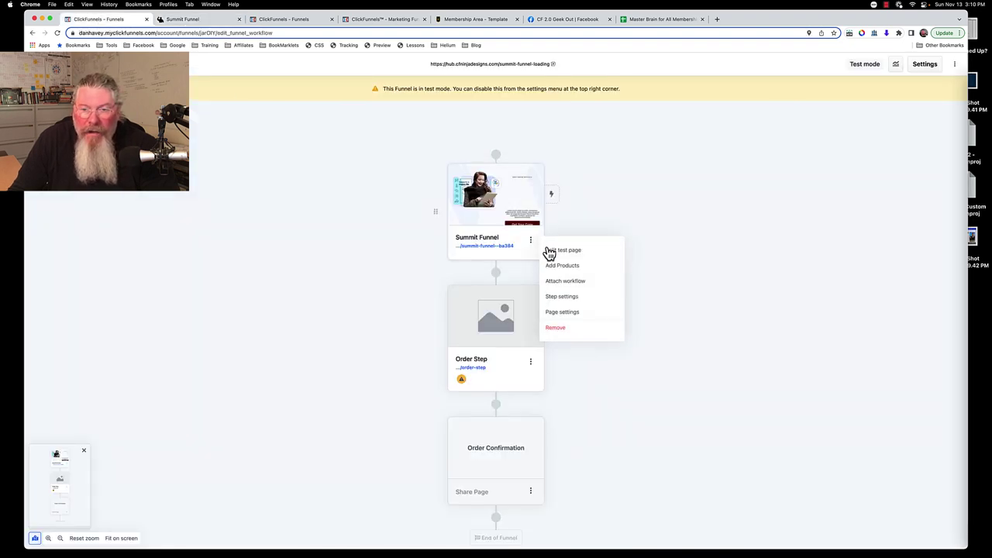
pyautogui.click(569, 298)
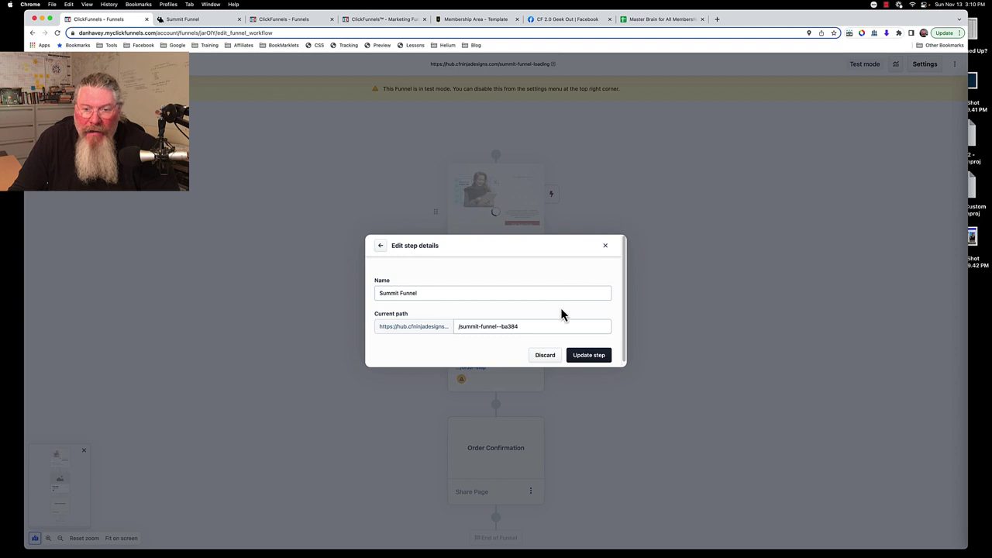
pyautogui.moveTo(497, 329); pyautogui.dragTo(536, 327)
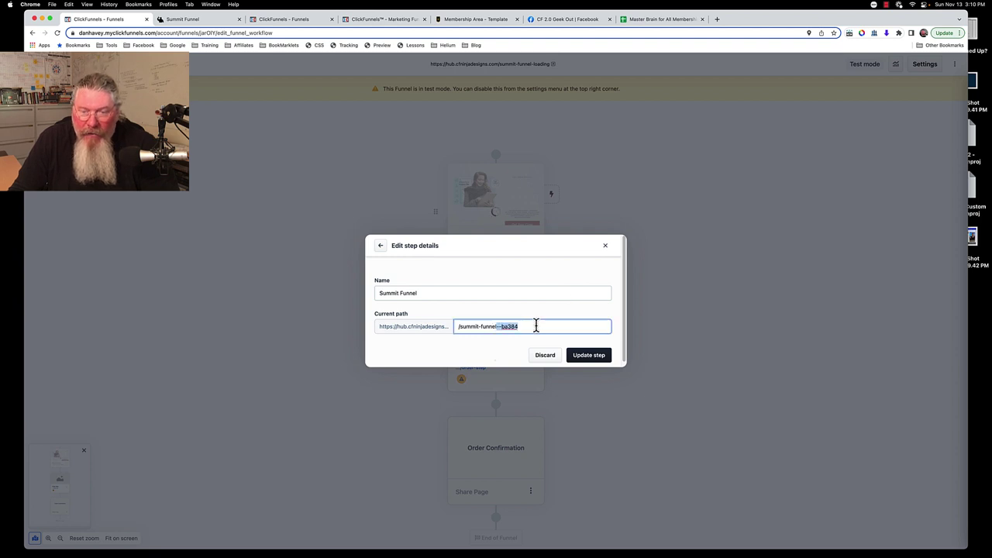
pyautogui.press('BackSpace')
pyautogui.click(589, 355)
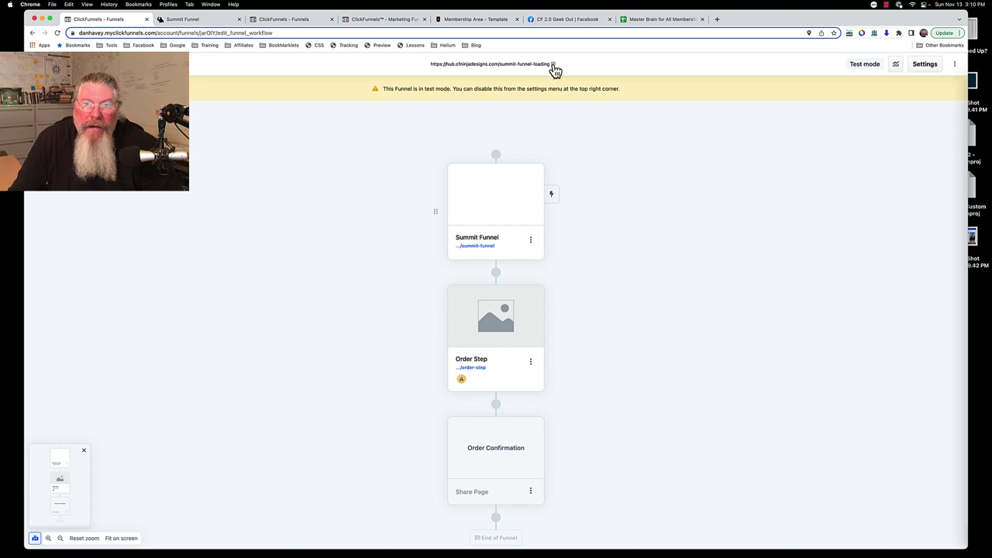
# - Test the funnel's public link with the shortened step path and return to the funnel workflow
pyautogui.click(553, 67)
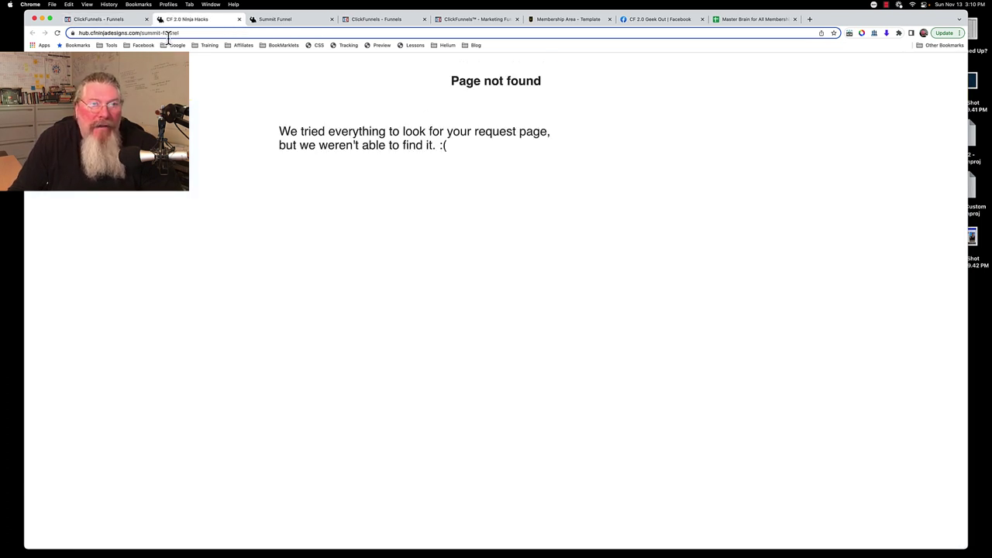
pyautogui.click(91, 23)
pyautogui.moveTo(501, 210)
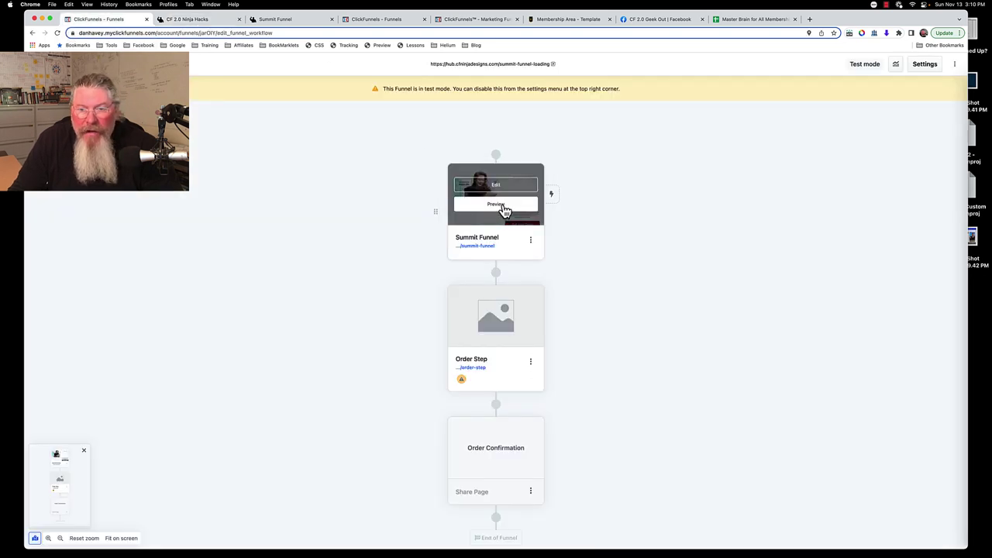
# - Review the Summit Funnel page's settings: name, page title, description, page URL, search indexing, sharing image, redirect URLs and style
pyautogui.click(532, 243)
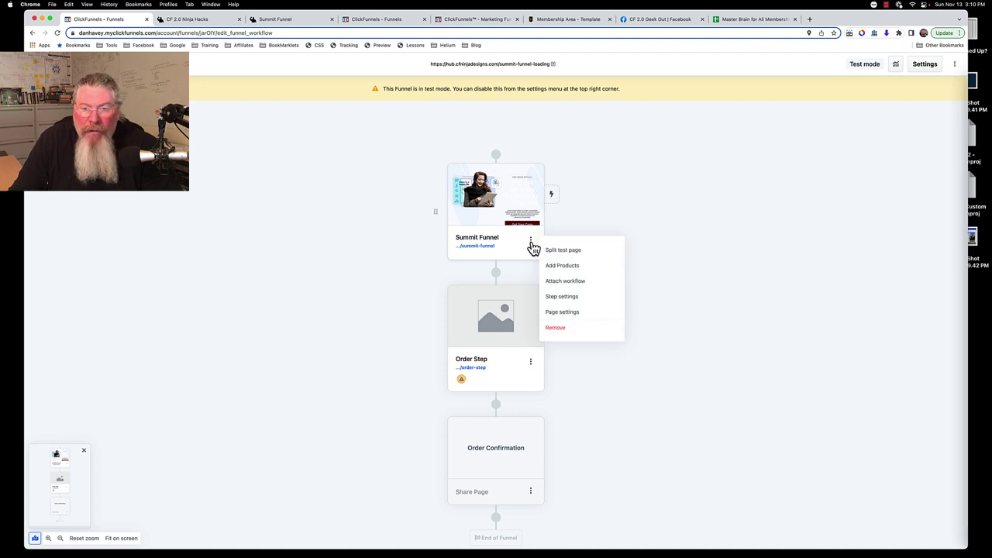
pyautogui.click(555, 313)
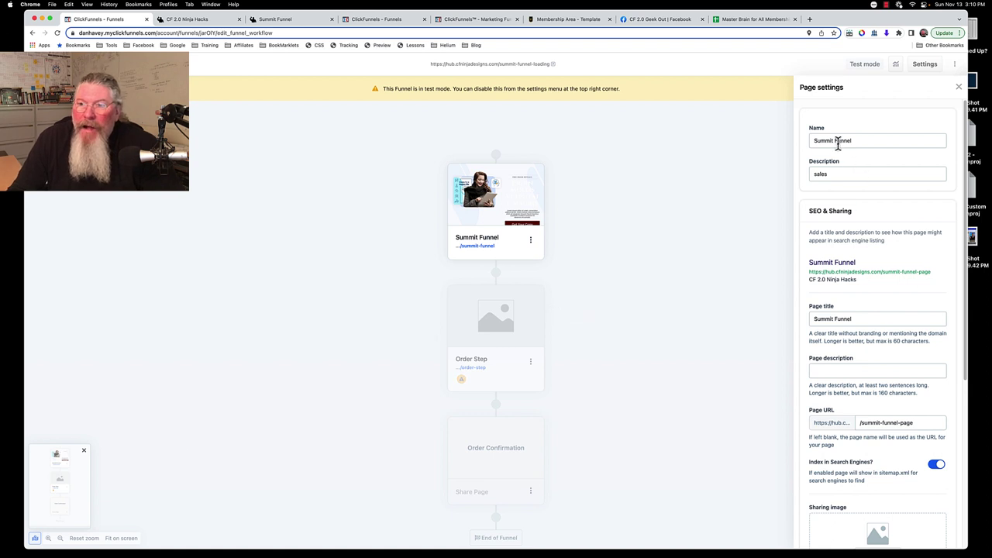
pyautogui.moveTo(812, 140); pyautogui.dragTo(880, 140)
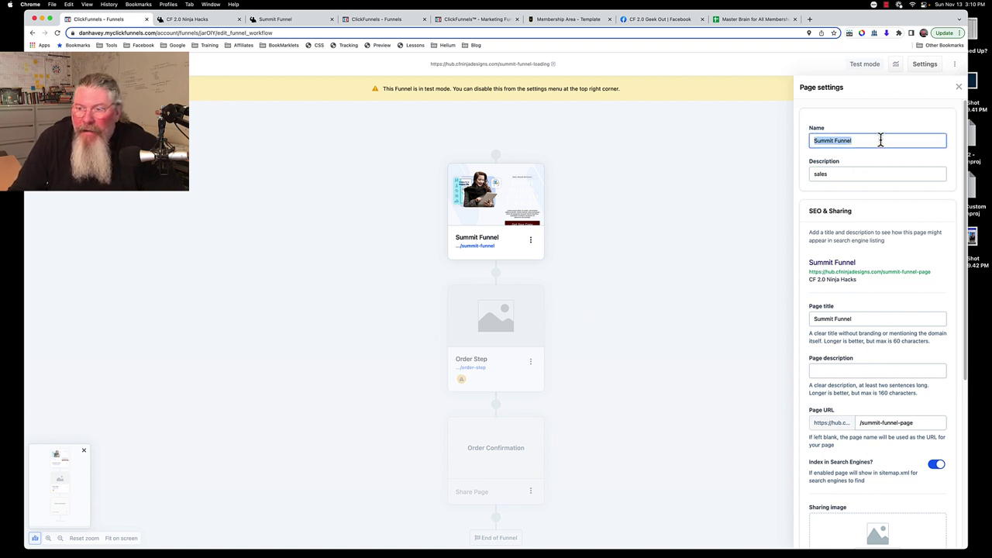
pyautogui.scroll(-3, 844, 288)
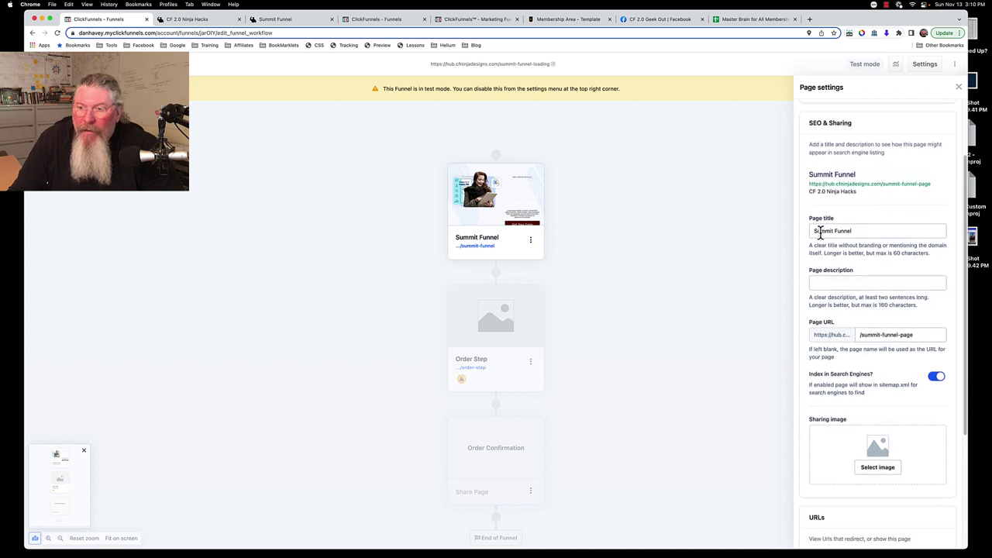
pyautogui.moveTo(813, 231); pyautogui.dragTo(871, 229)
pyautogui.click(841, 283)
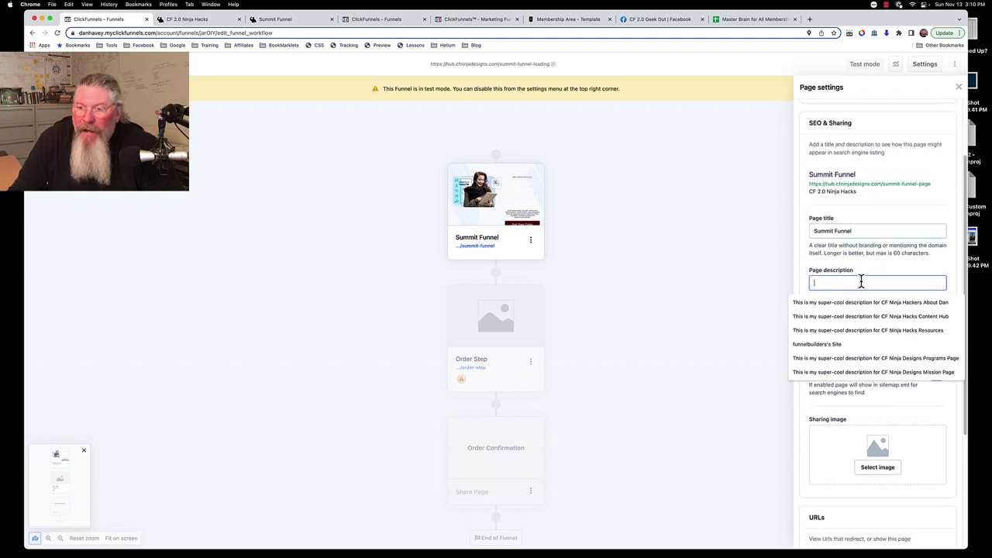
pyautogui.press('Escape')
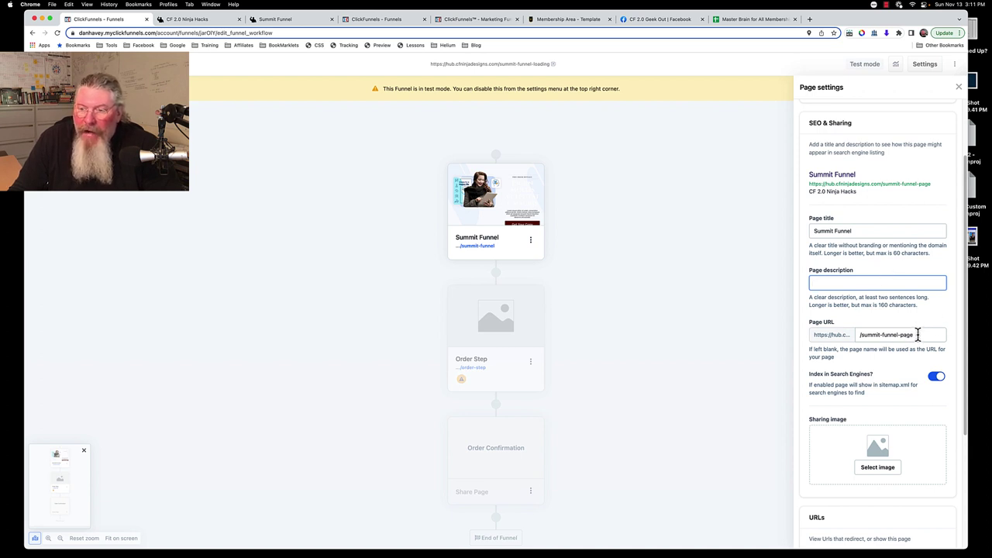
pyautogui.scroll(-2, 918, 334)
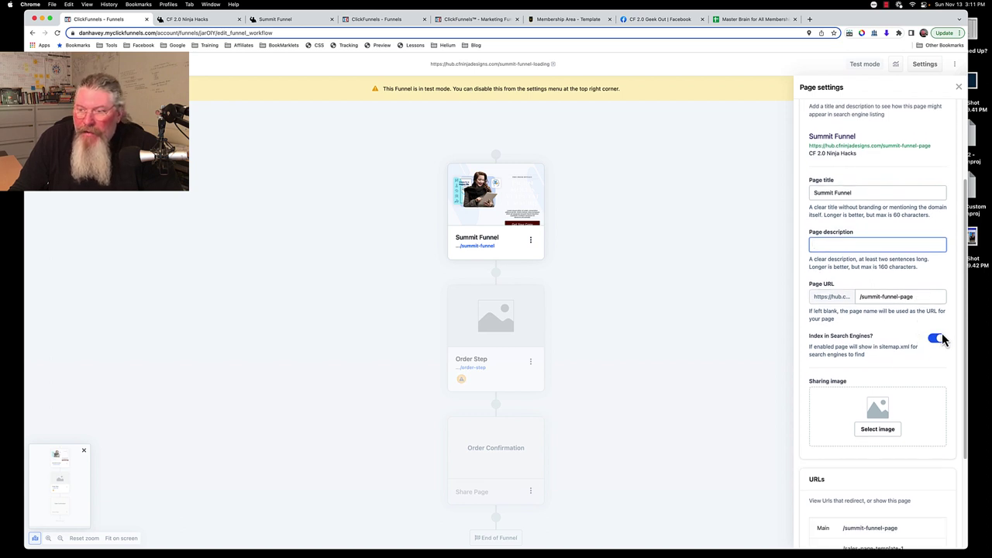
pyautogui.scroll(-4, 886, 361)
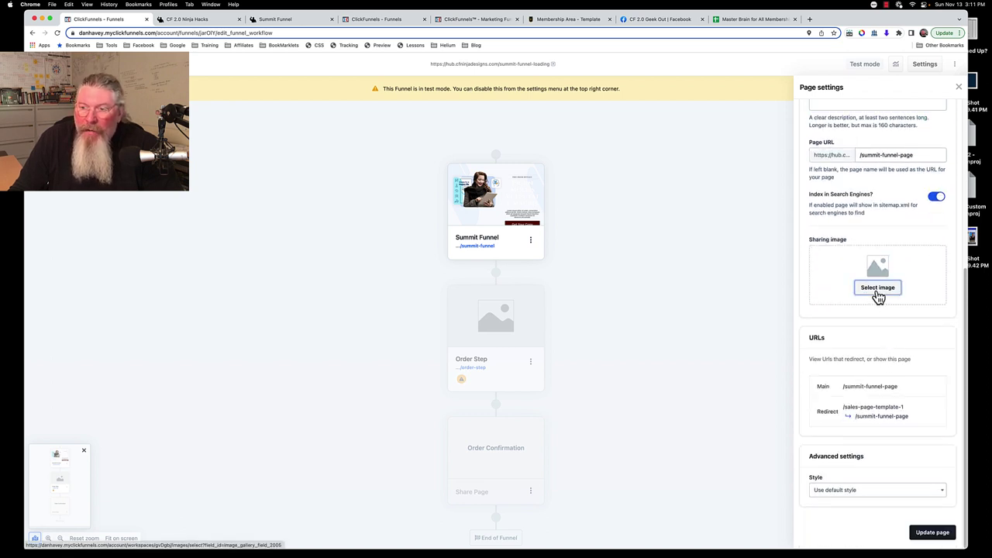
# - Browse the image library for the page's sharing image, check an image's options and the workspace navigation, and close the page settings
pyautogui.click(878, 290)
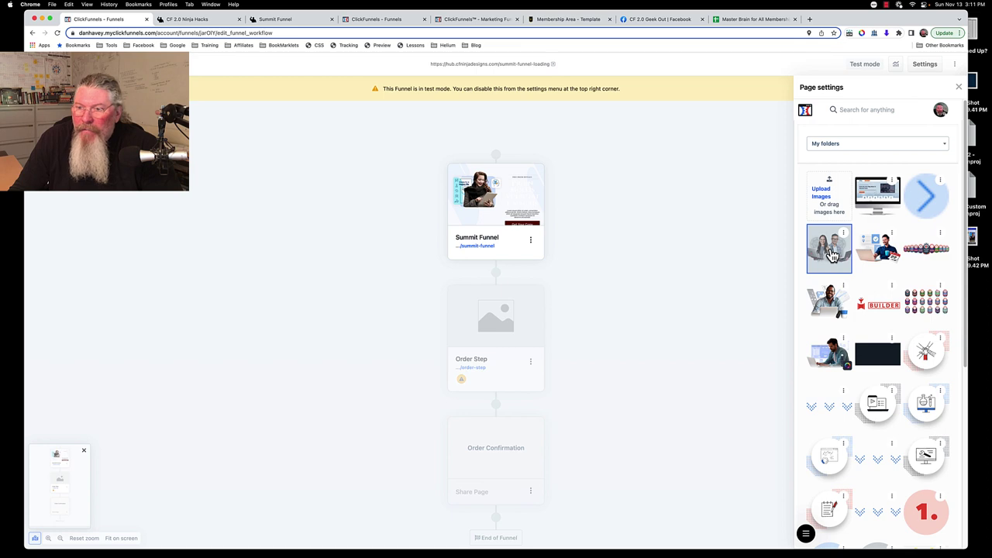
pyautogui.scroll(-5, 861, 324)
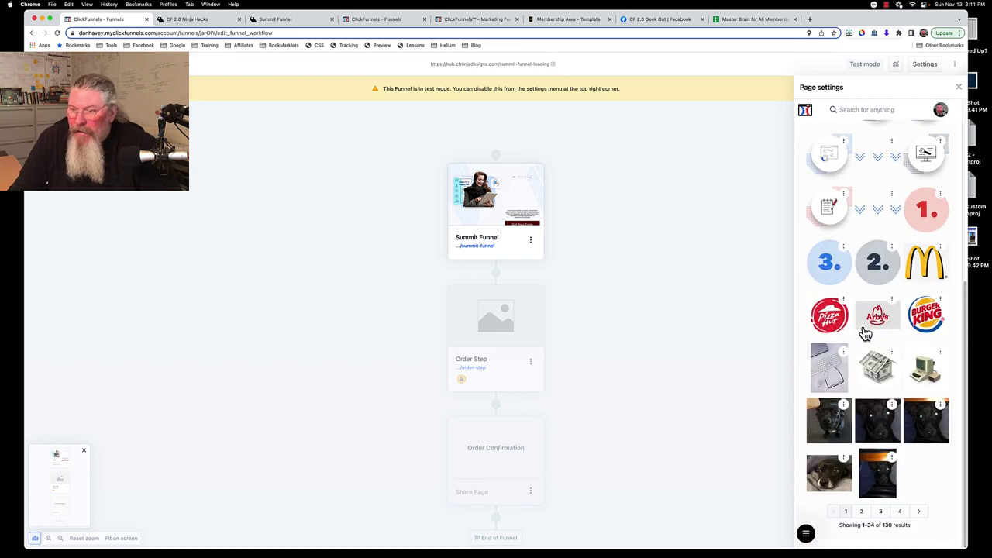
pyautogui.scroll(5, 865, 332)
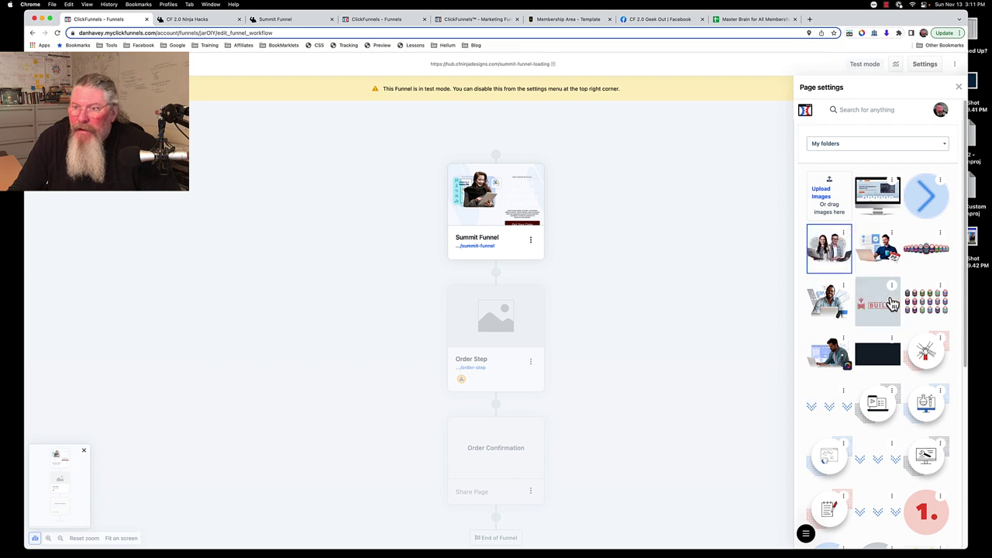
pyautogui.scroll(-5, 892, 304)
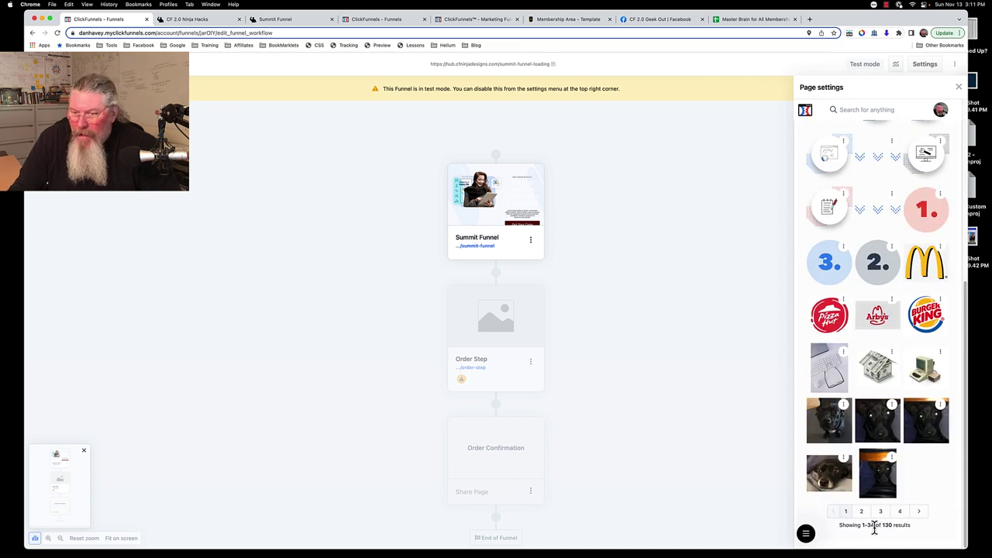
pyautogui.scroll(5, 830, 349)
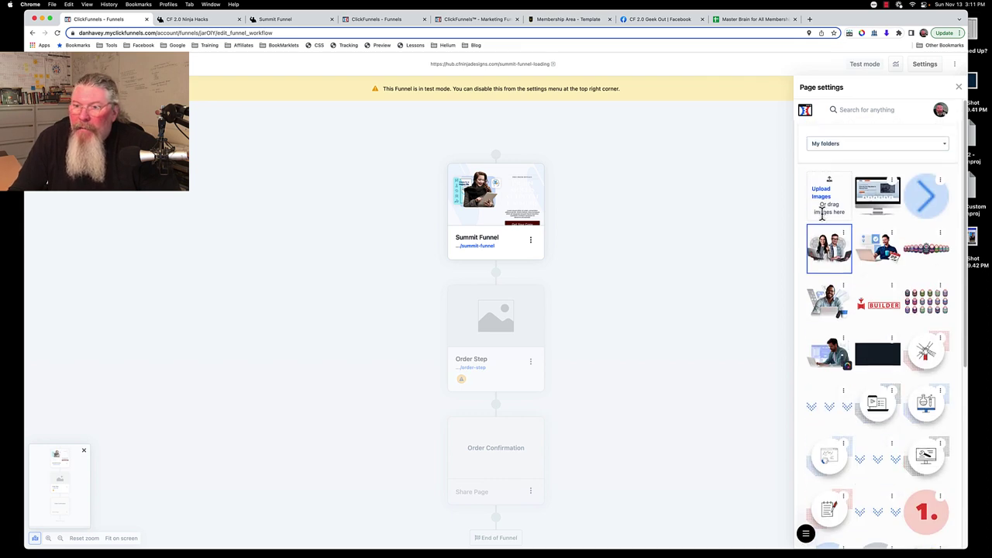
pyautogui.click(844, 234)
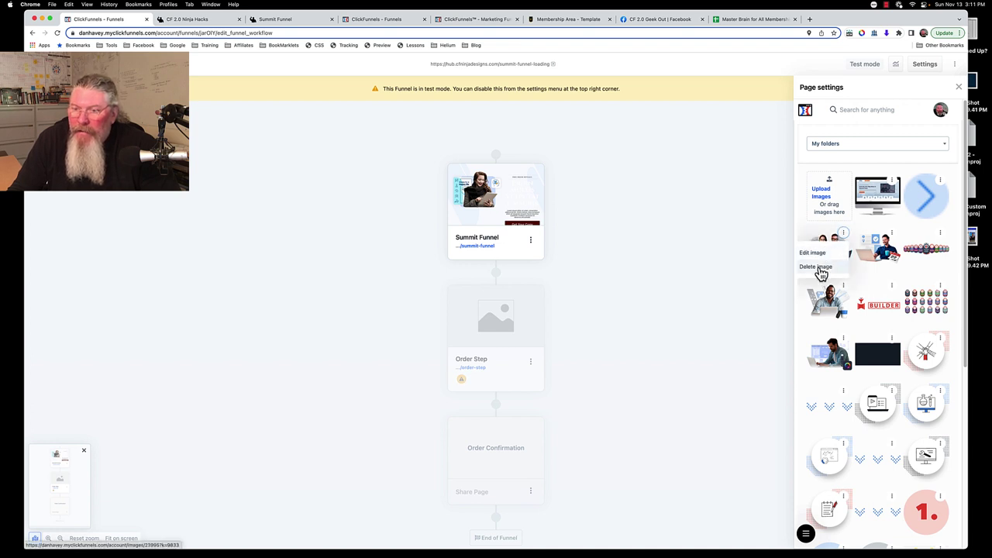
pyautogui.click(819, 238)
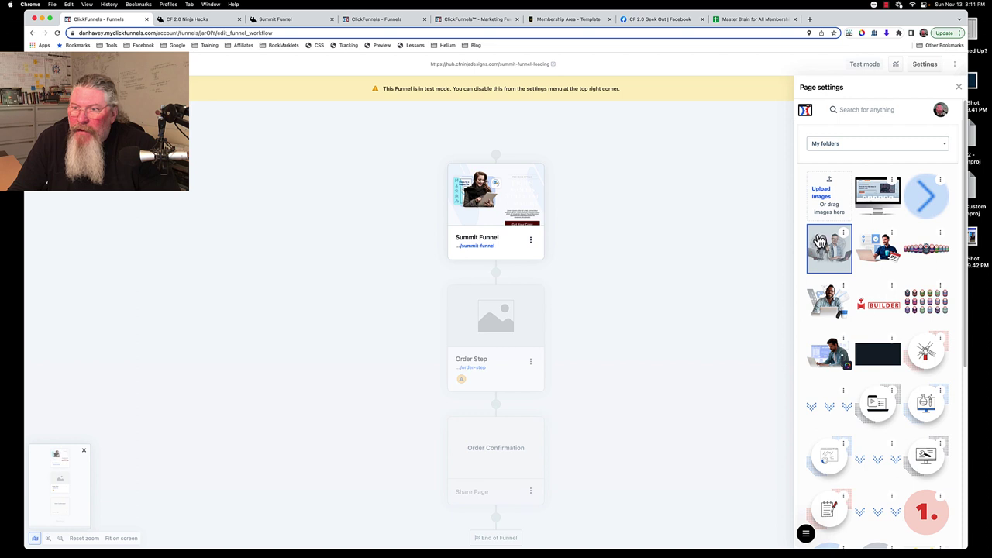
pyautogui.click(808, 537)
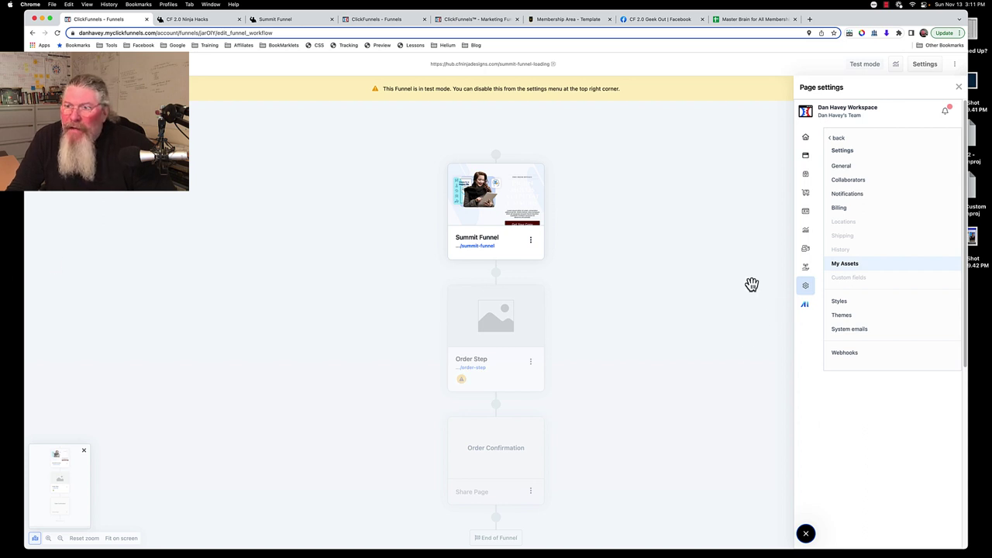
pyautogui.click(959, 88)
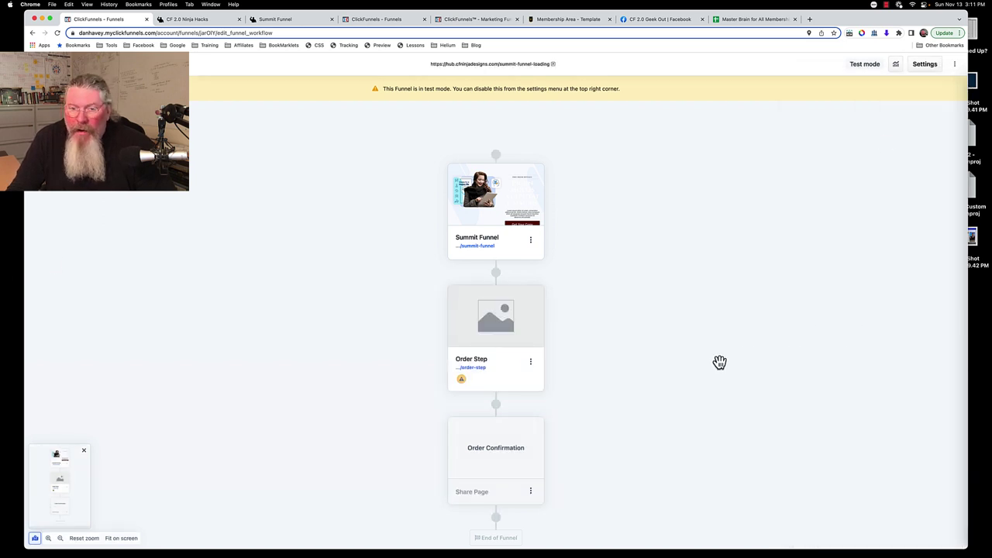
# - Review the Summit Funnel step's page settings and update the page
pyautogui.click(531, 242)
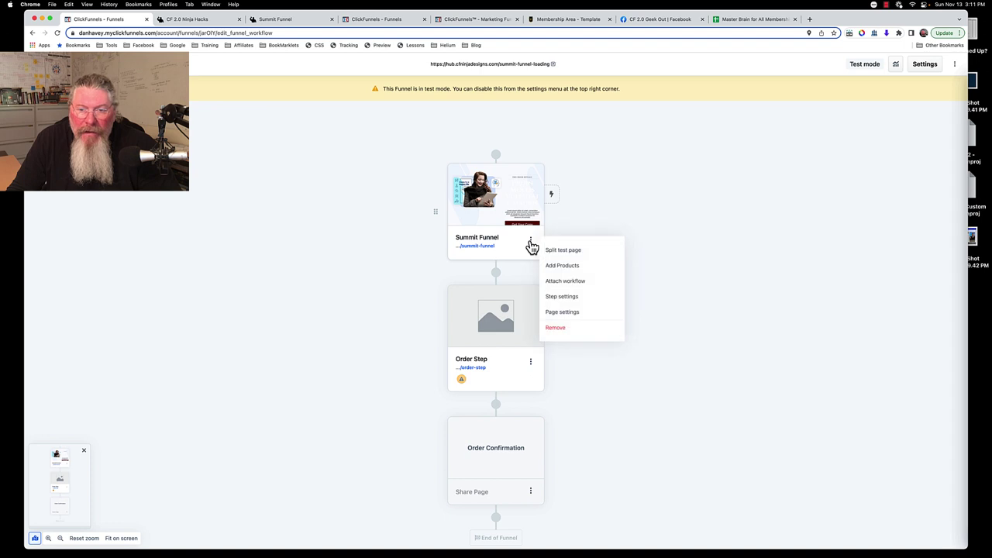
pyautogui.click(562, 312)
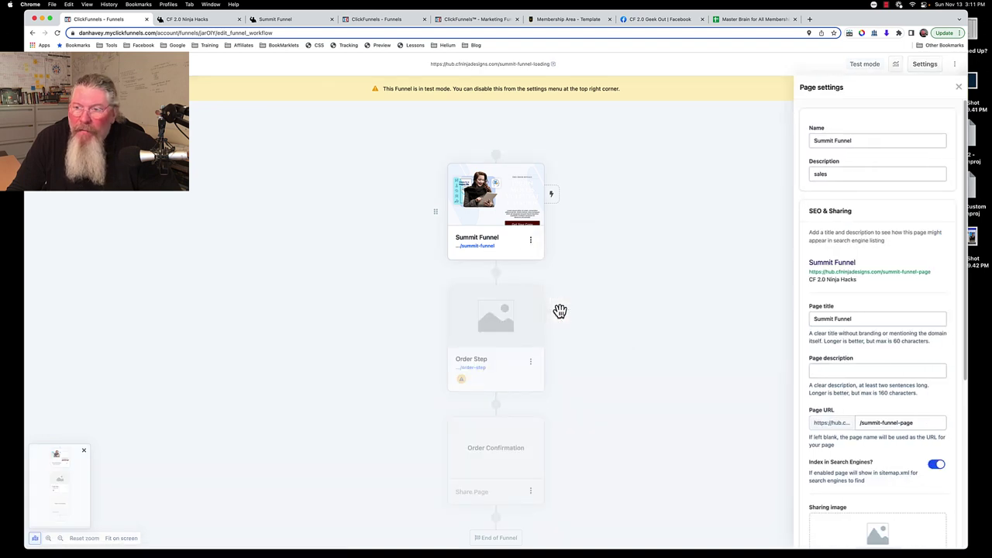
pyautogui.scroll(-4, 894, 242)
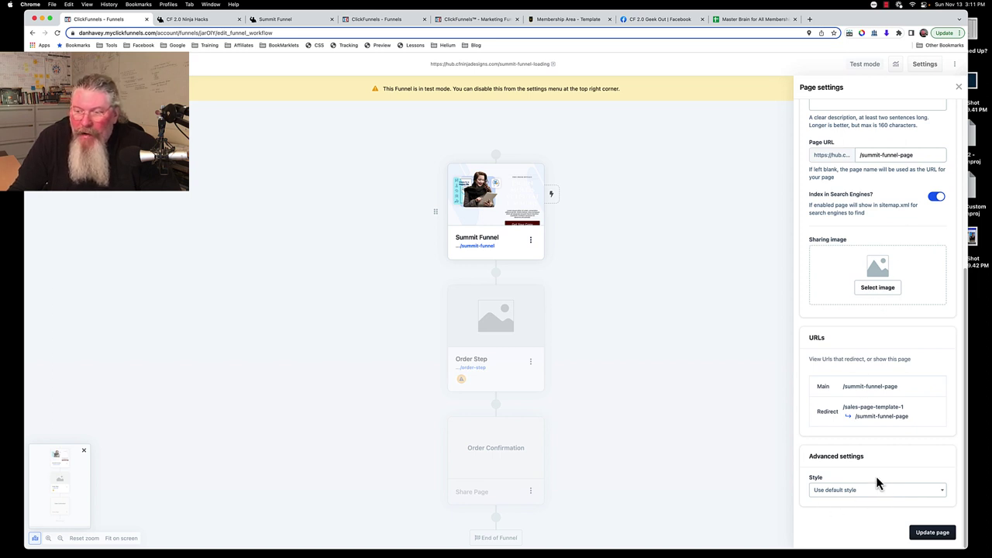
pyautogui.click(926, 532)
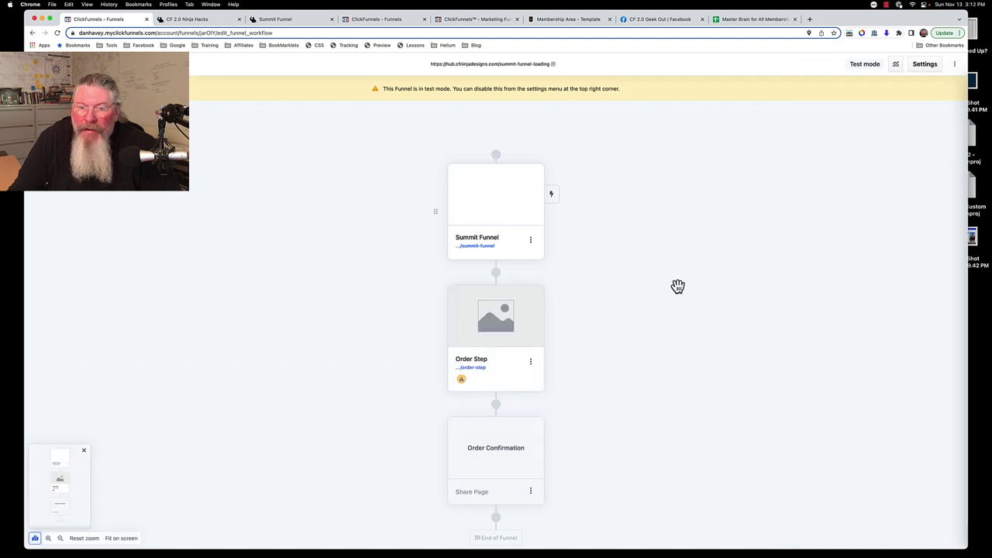
# - Open the Summit Funnel step's page link, view its live page, and close the extra browser tabs
pyautogui.moveTo(532, 208)
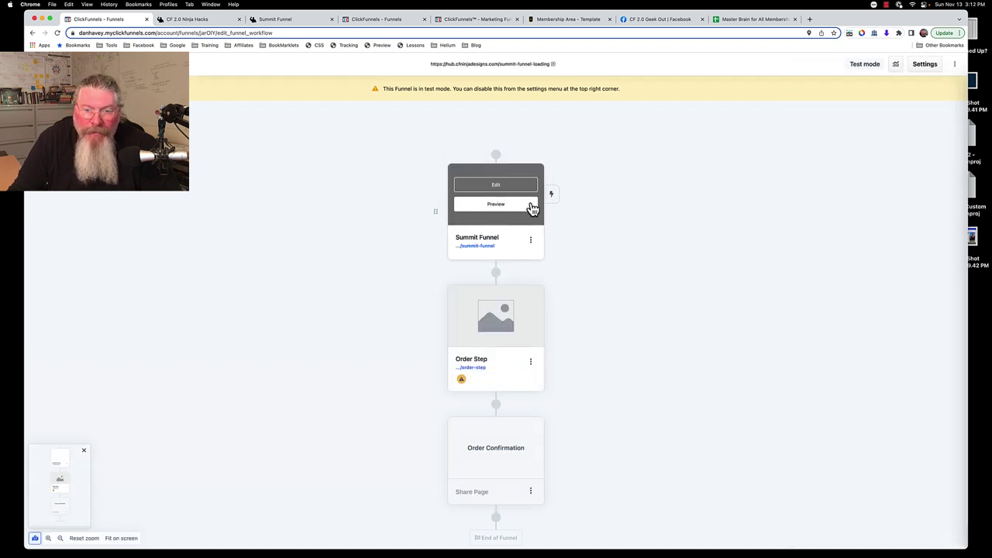
pyautogui.click(478, 247)
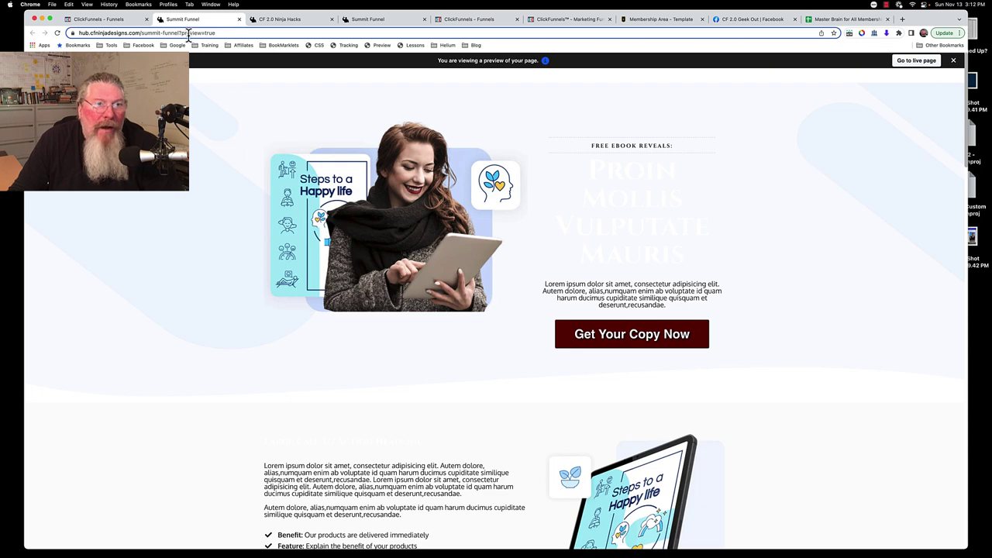
pyautogui.click(916, 60)
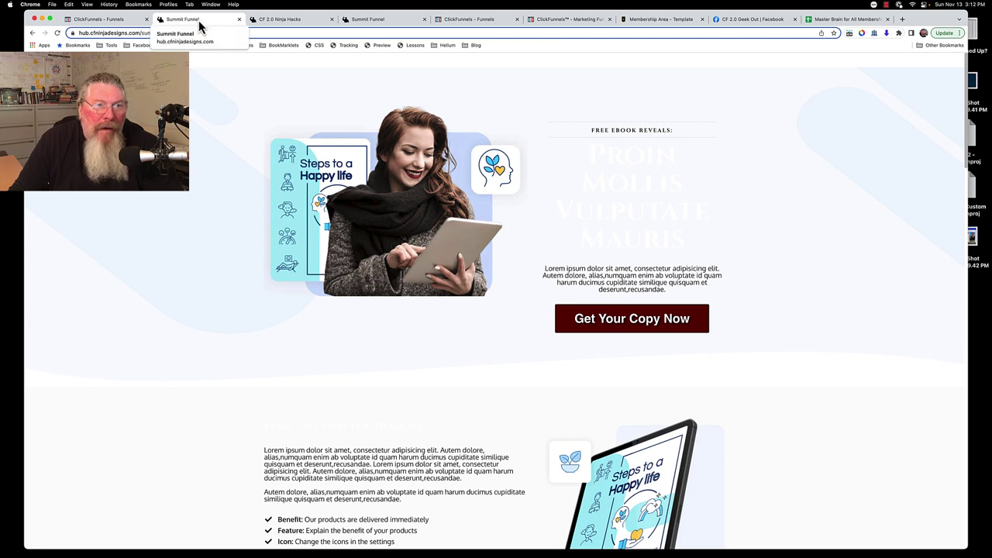
pyautogui.click(239, 19)
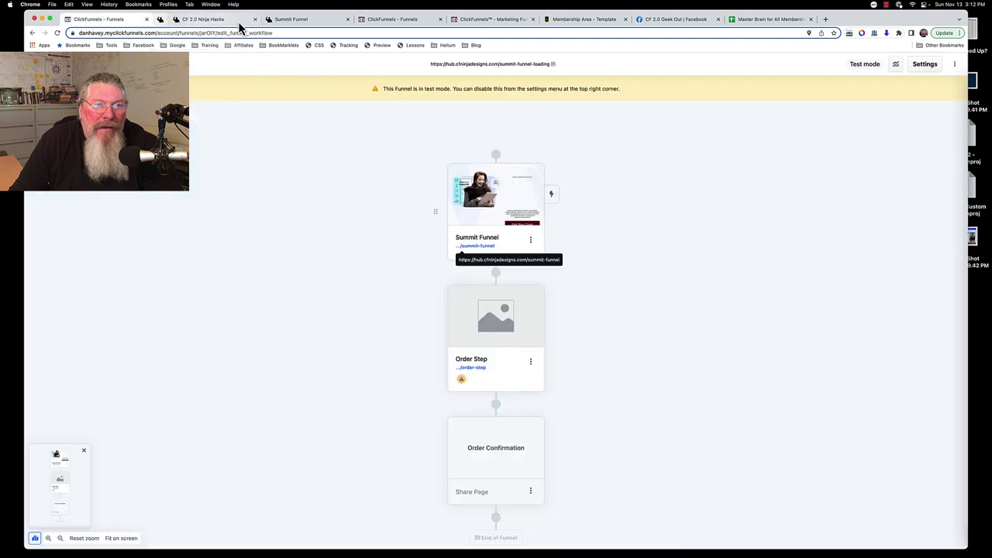
pyautogui.click(238, 20)
pyautogui.click(239, 19)
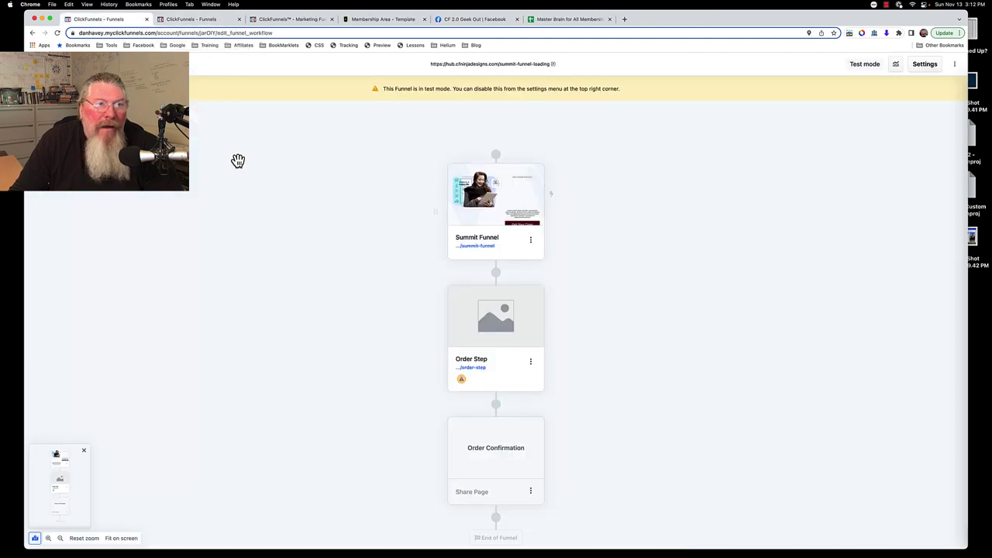
# - Move Order Confirmation above the Order Step, and move the Order Step back directly beneath Summit Funnel
pyautogui.moveTo(506, 206)
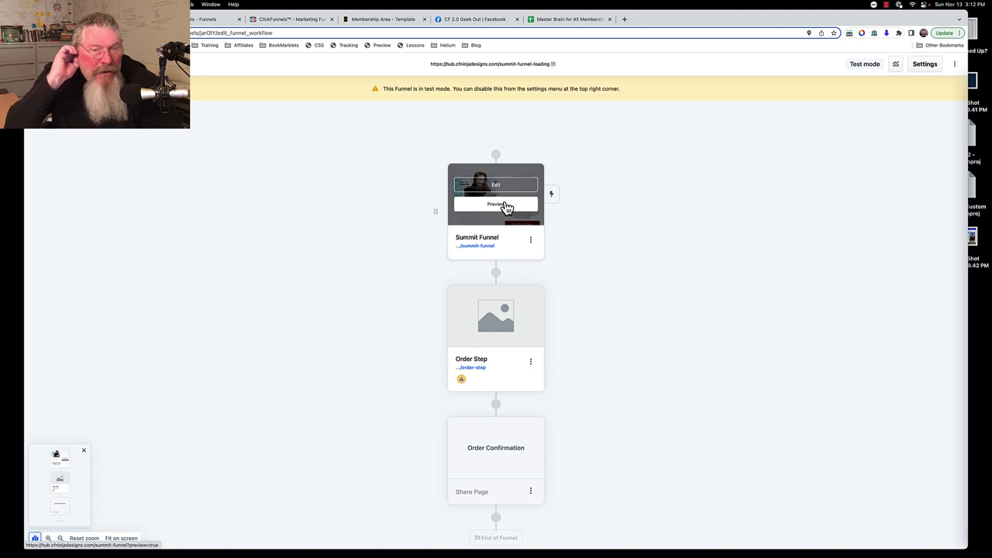
pyautogui.moveTo(434, 212); pyautogui.dragTo(456, 212)
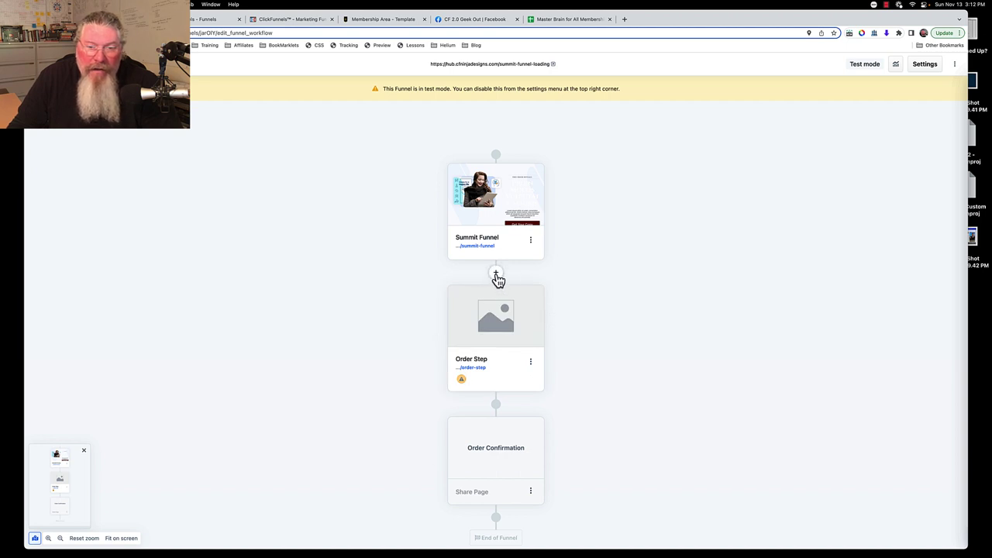
pyautogui.moveTo(436, 463); pyautogui.dragTo(499, 258)
pyautogui.moveTo(493, 259); pyautogui.dragTo(491, 265)
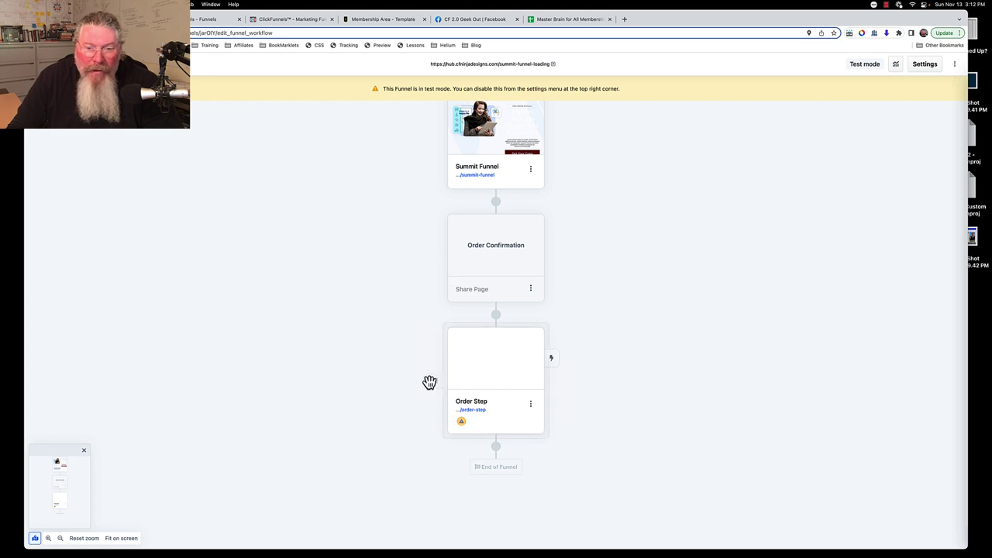
pyautogui.moveTo(436, 383); pyautogui.dragTo(495, 211)
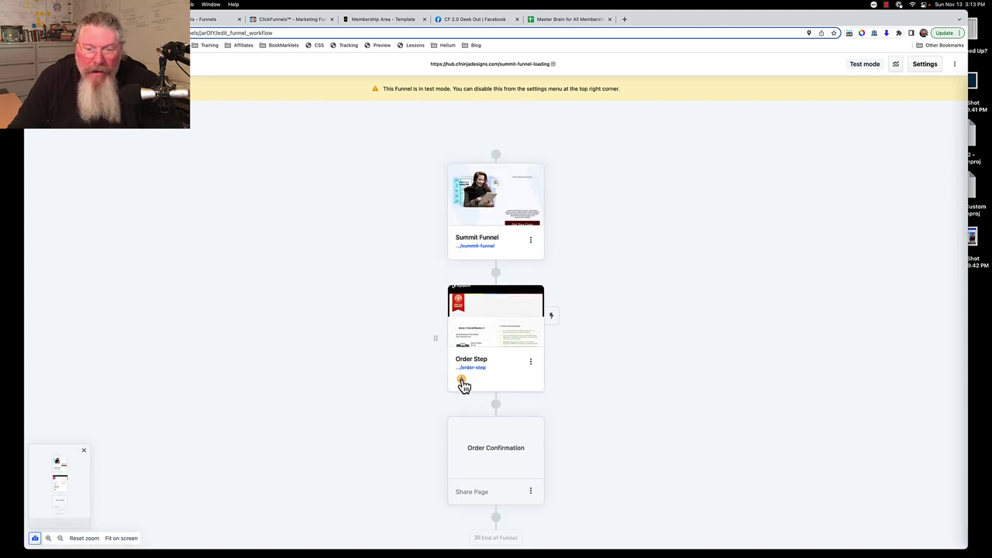
# - Attach the existing Demo Product to the Order Step
pyautogui.moveTo(464, 386)
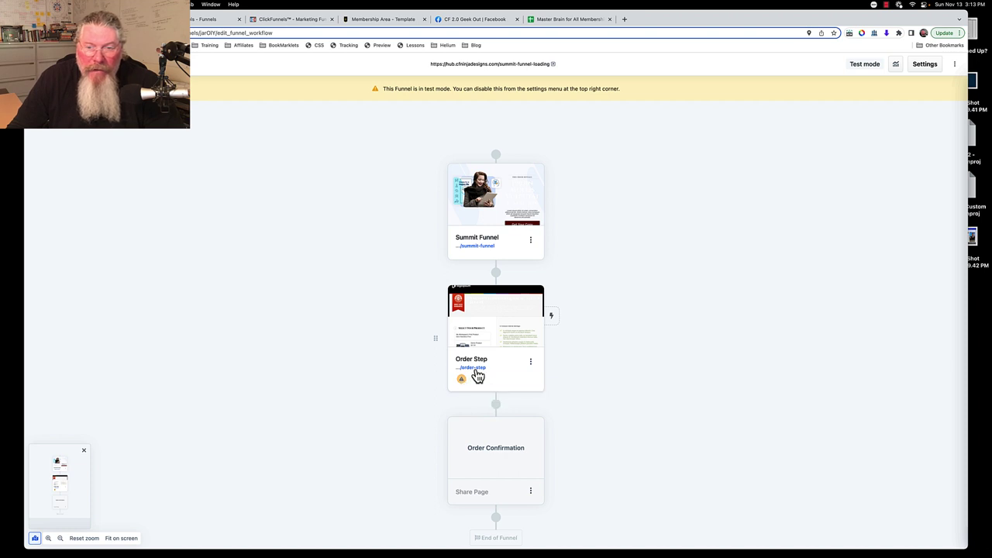
pyautogui.click(532, 364)
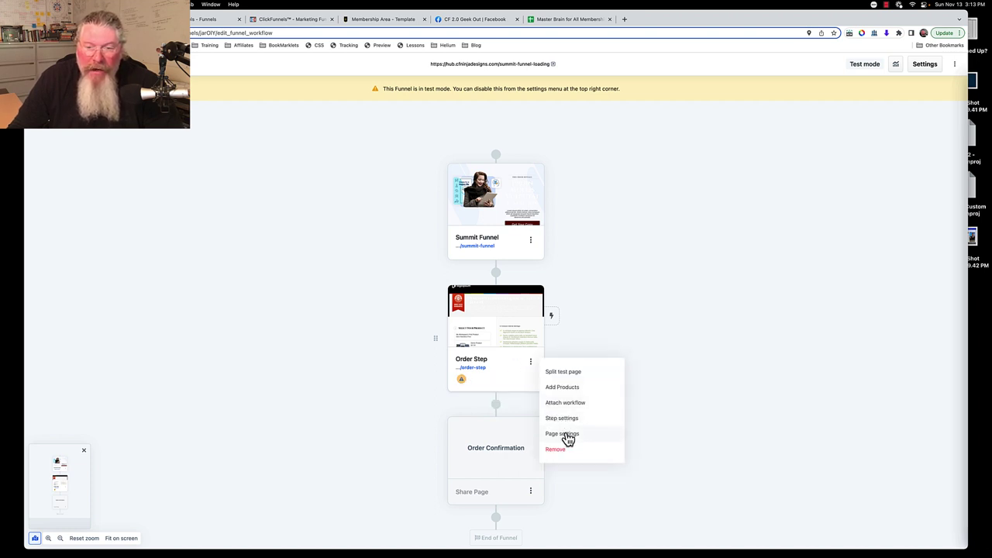
pyautogui.click(565, 388)
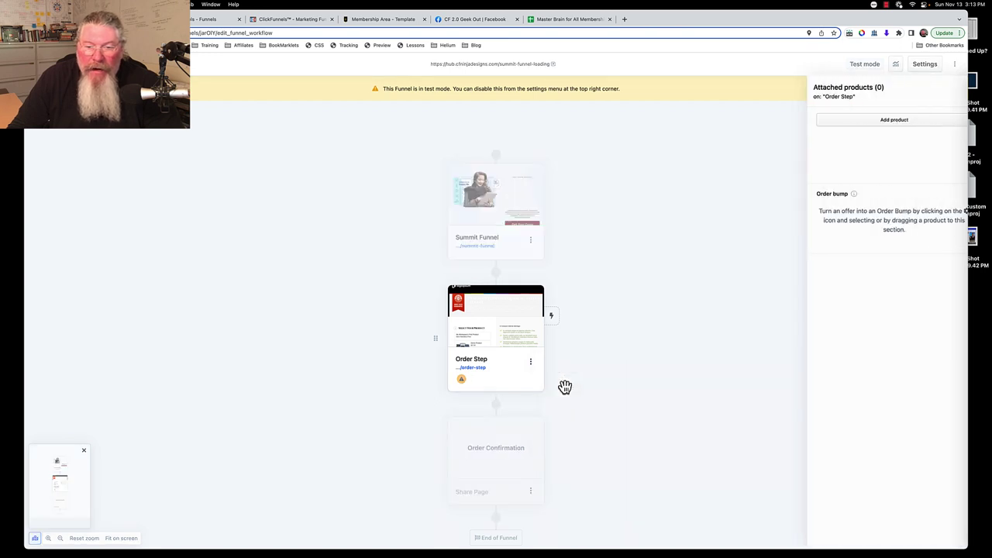
pyautogui.click(880, 121)
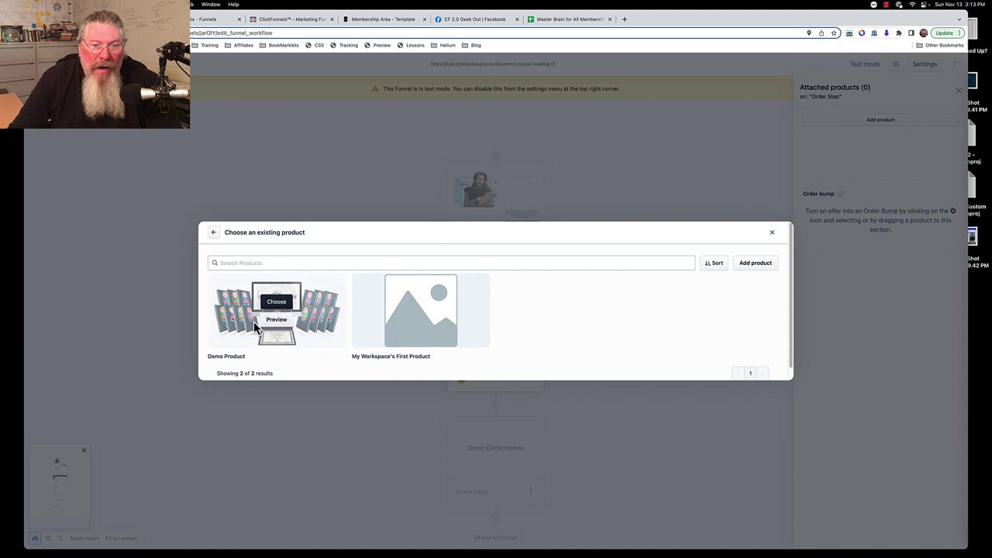
pyautogui.click(280, 303)
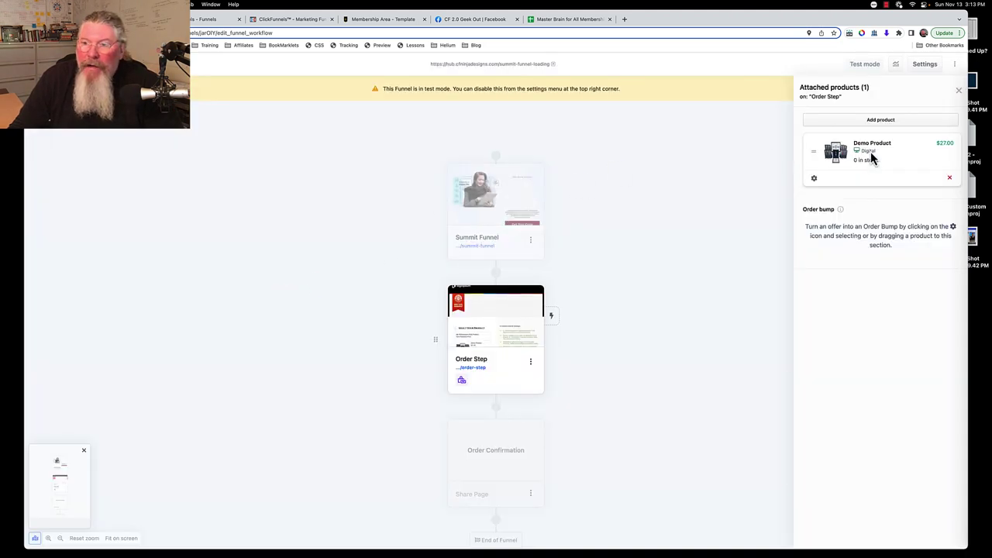
# - Review the Demo Product's overrides, order bump option and prices, update the included product, and close the attached products
pyautogui.click(815, 183)
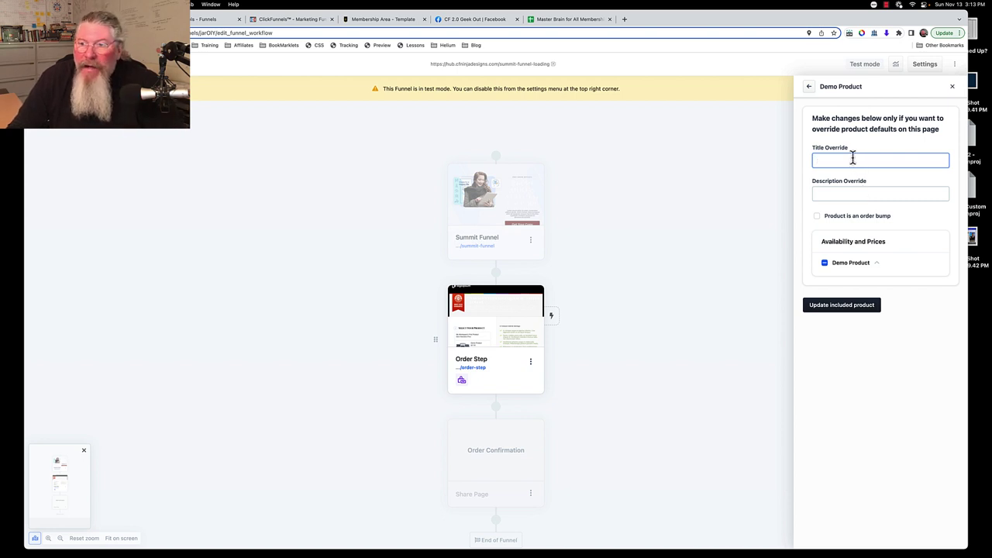
pyautogui.click(878, 267)
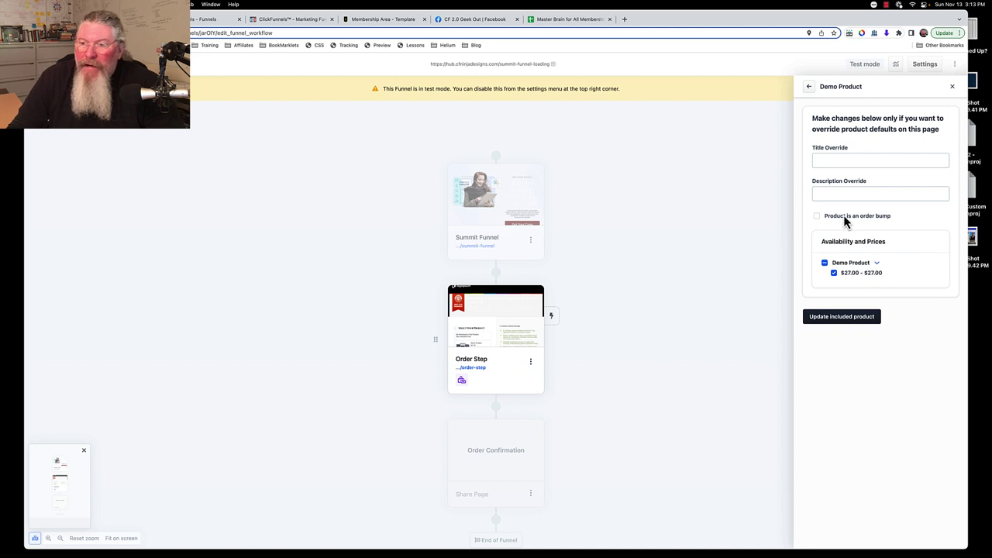
pyautogui.click(829, 317)
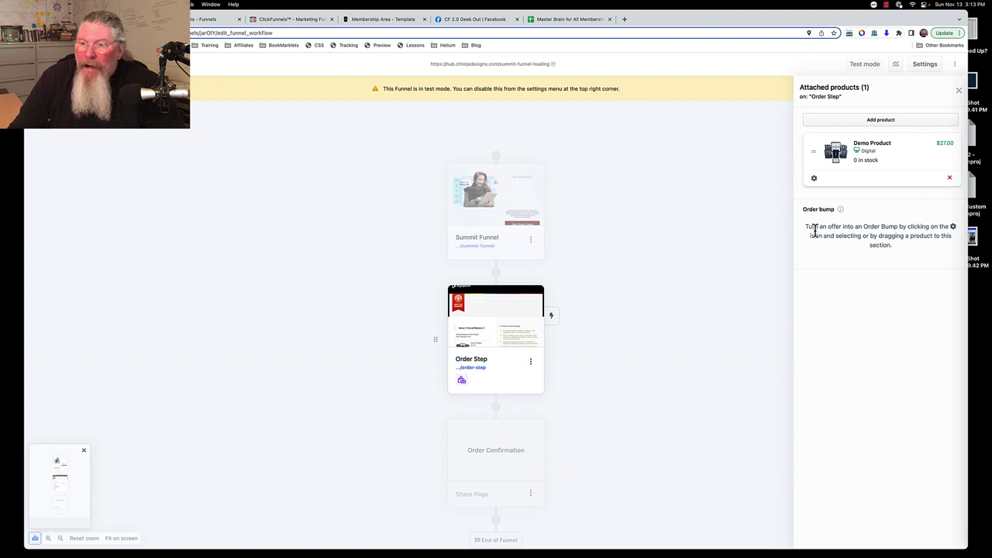
pyautogui.moveTo(807, 227); pyautogui.dragTo(874, 236)
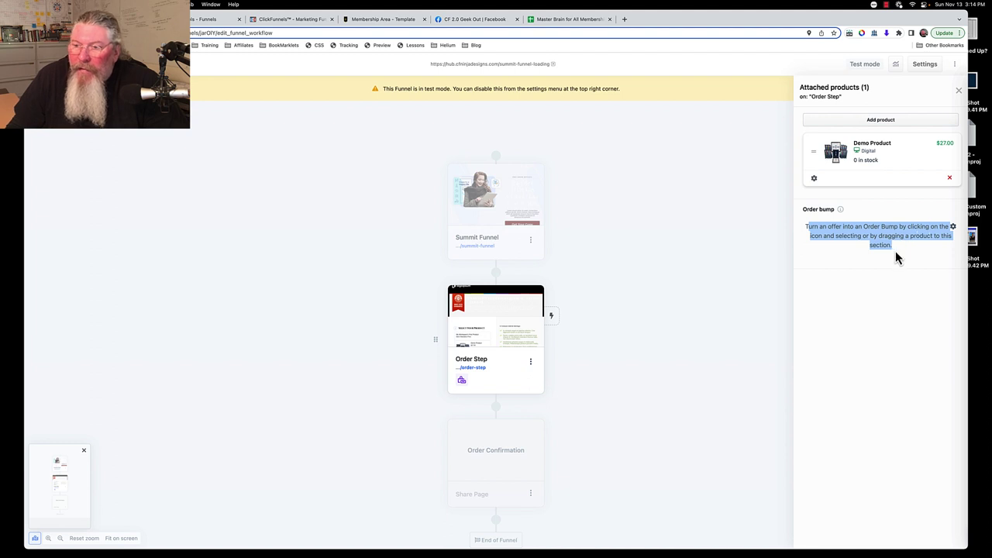
pyautogui.click(897, 254)
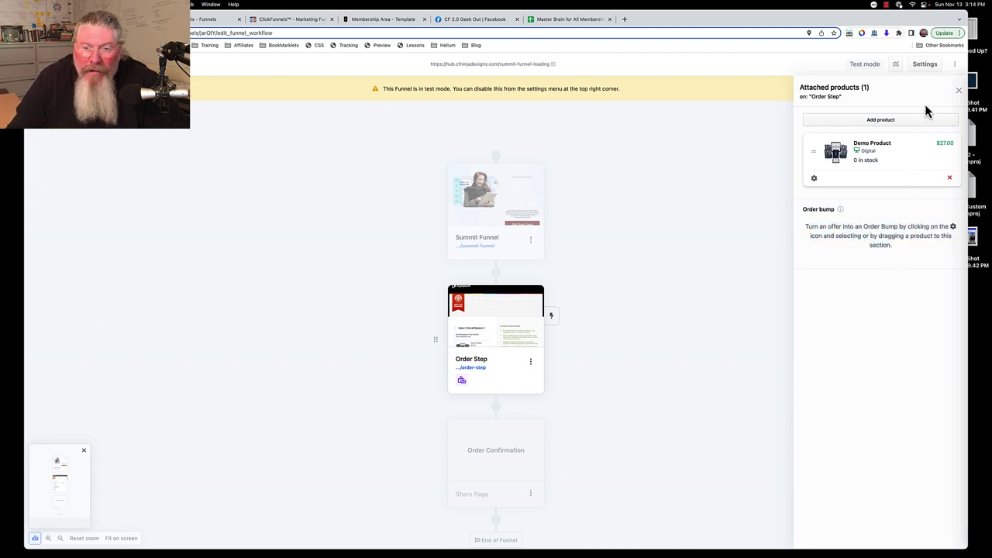
pyautogui.click(959, 90)
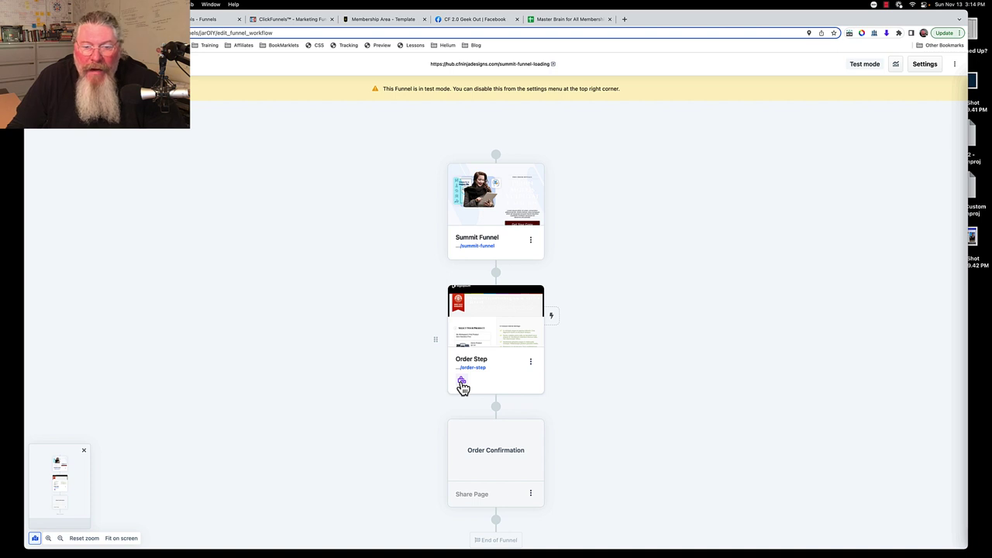
# - Browse the existing workflows that can be attached to the Order Step and close the selection
pyautogui.click(531, 364)
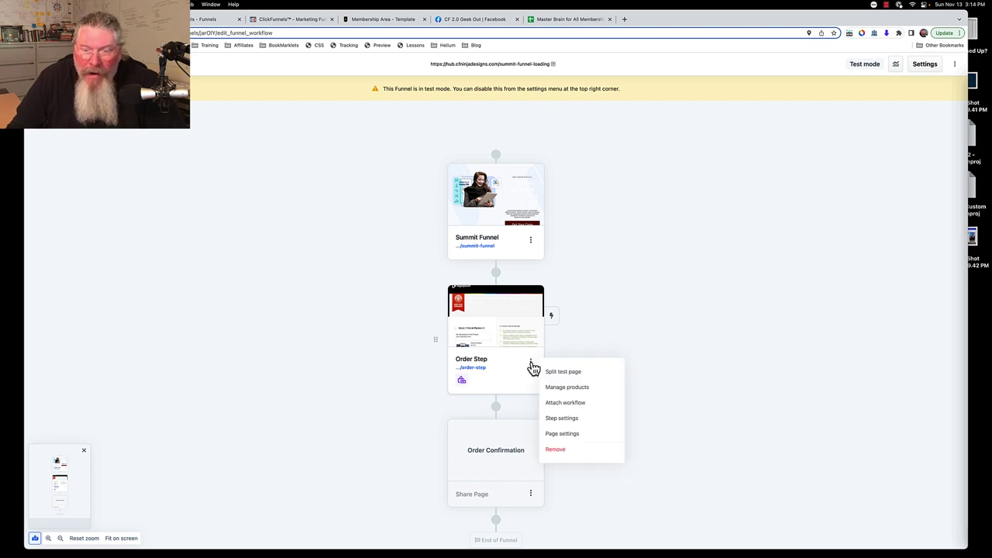
pyautogui.click(567, 403)
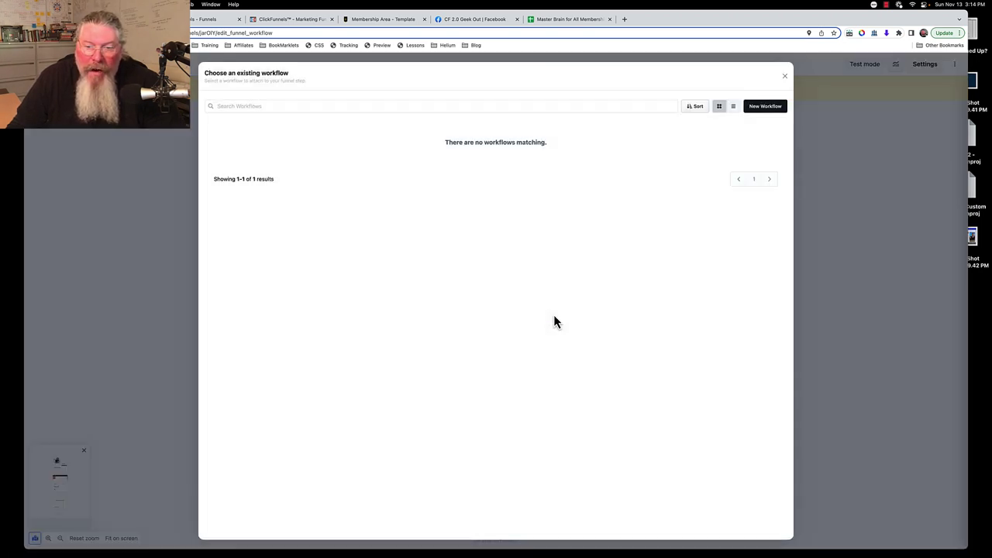
pyautogui.moveTo(261, 151)
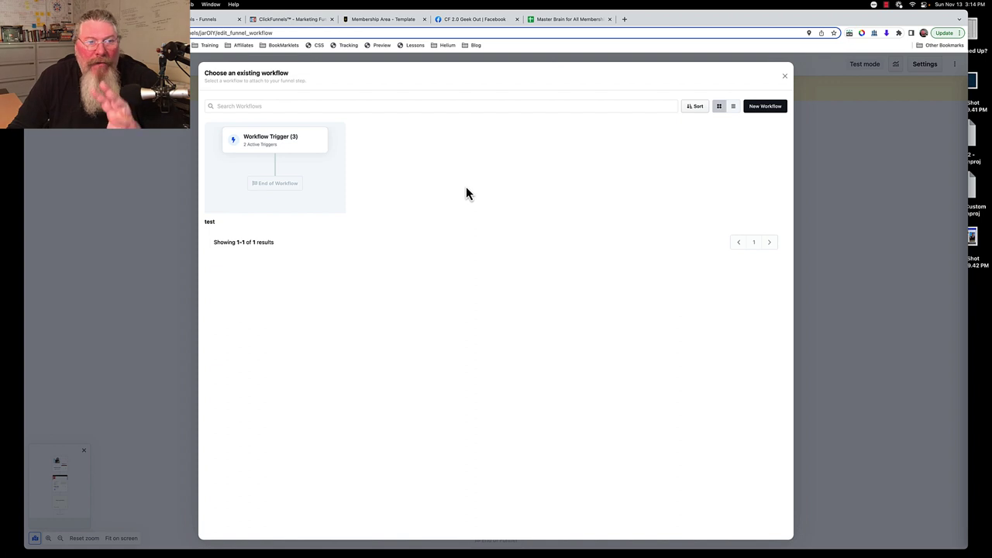
pyautogui.click(783, 77)
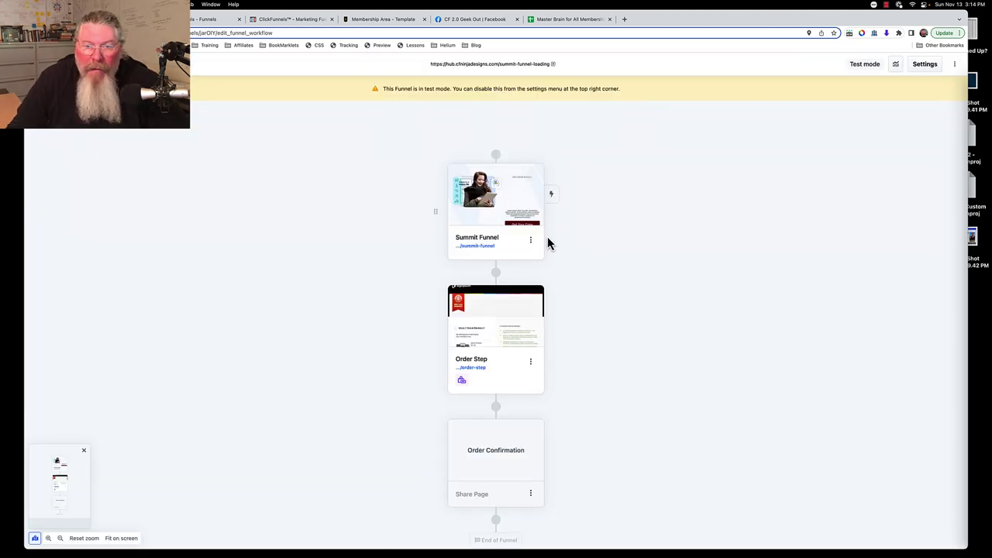
# - Create a split test on the Order Step page and check the original page's options
pyautogui.click(531, 364)
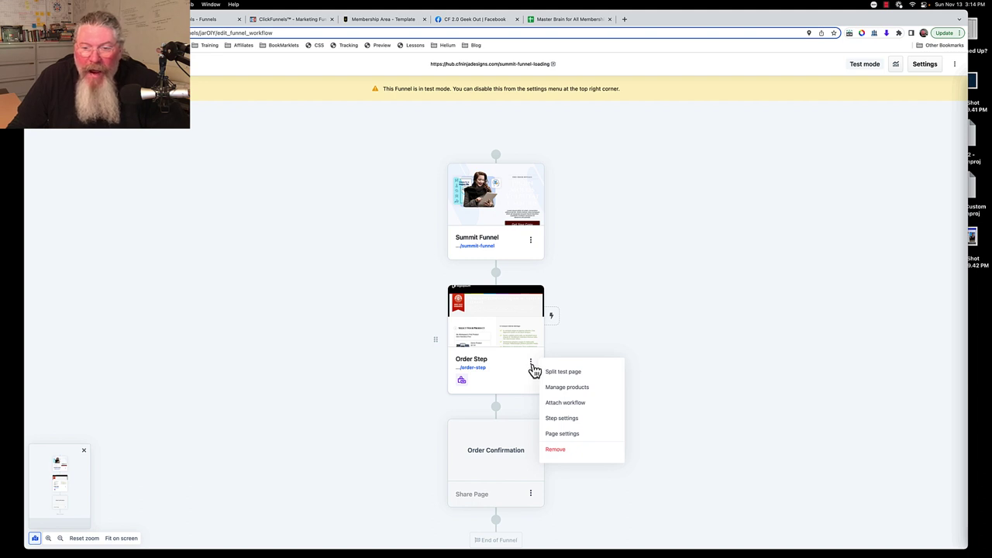
pyautogui.click(562, 373)
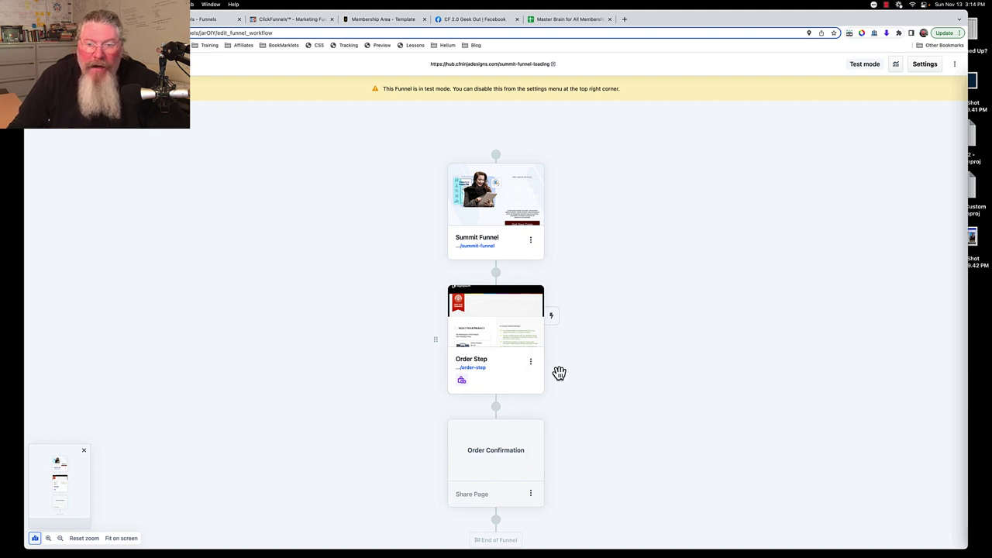
pyautogui.scroll(-3, 525, 346)
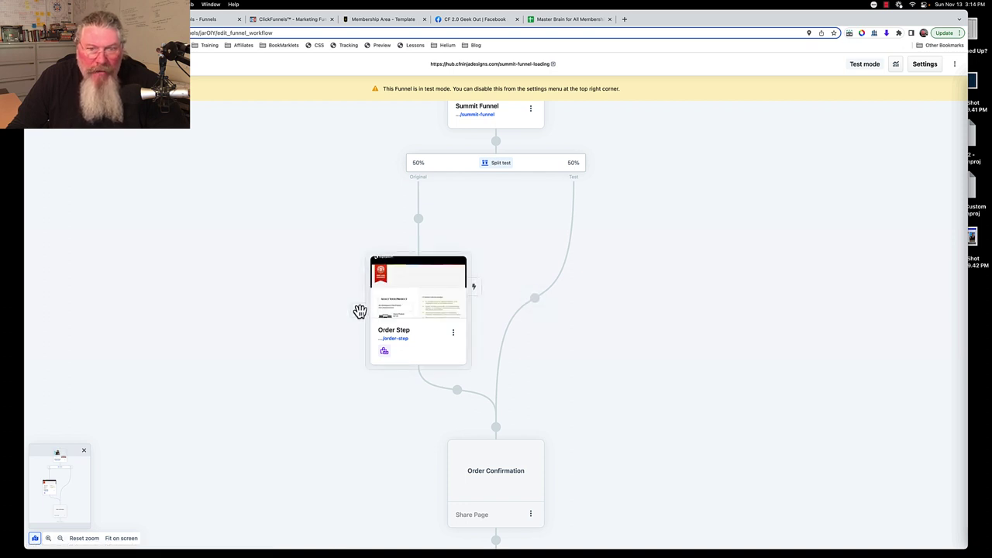
pyautogui.click(453, 334)
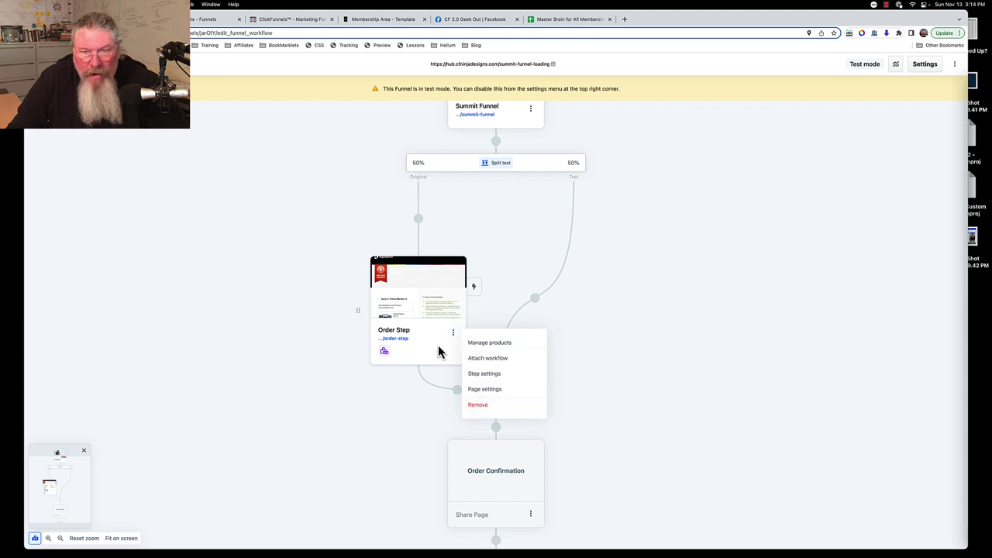
pyautogui.click(438, 353)
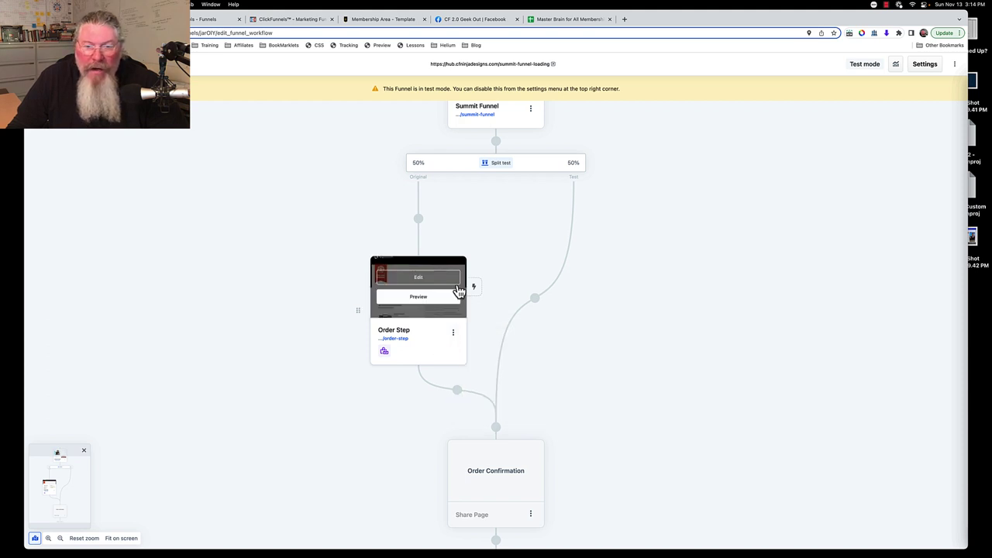
# - Add a clone of the existing Order Step funnel page to the split test's Test path and name it Order Step 2
pyautogui.click(535, 301)
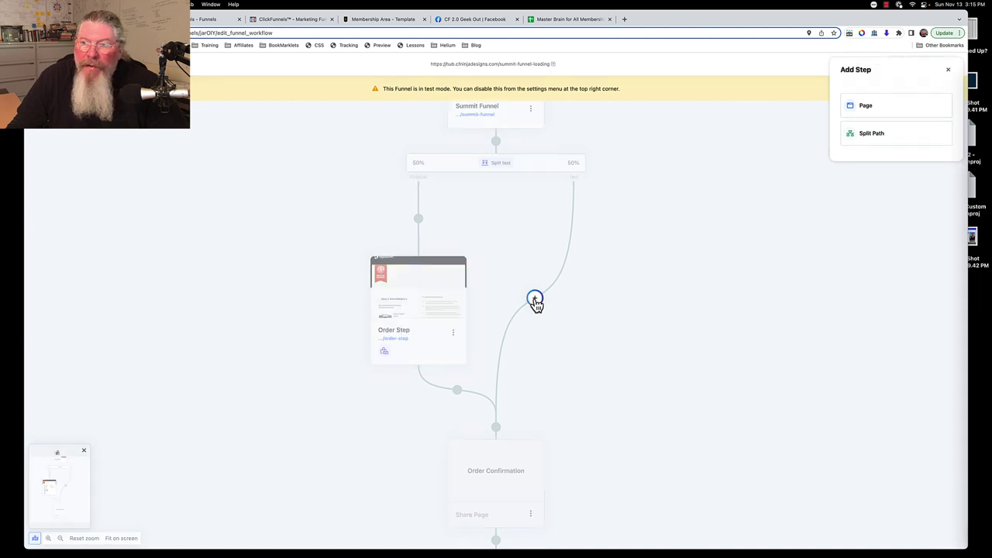
pyautogui.click(865, 108)
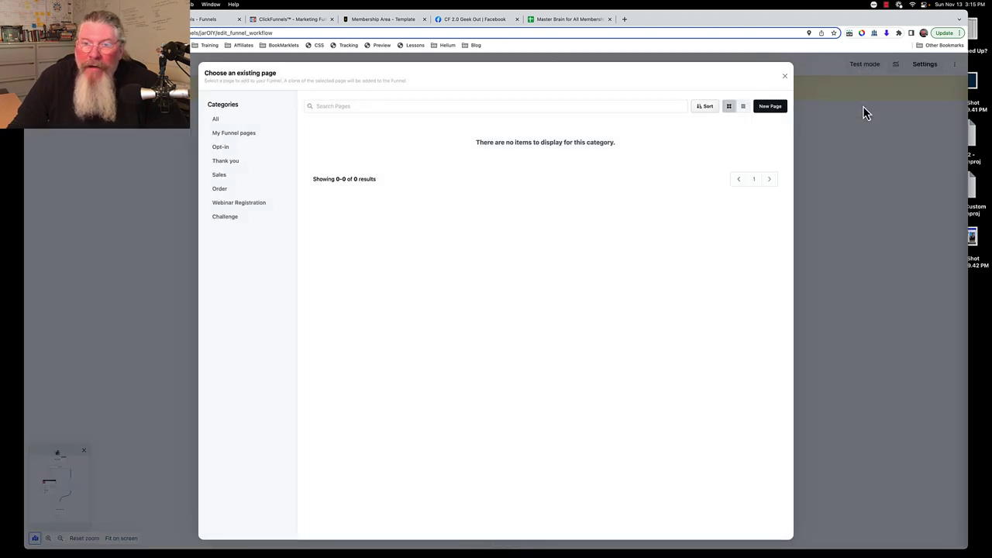
pyautogui.click(236, 135)
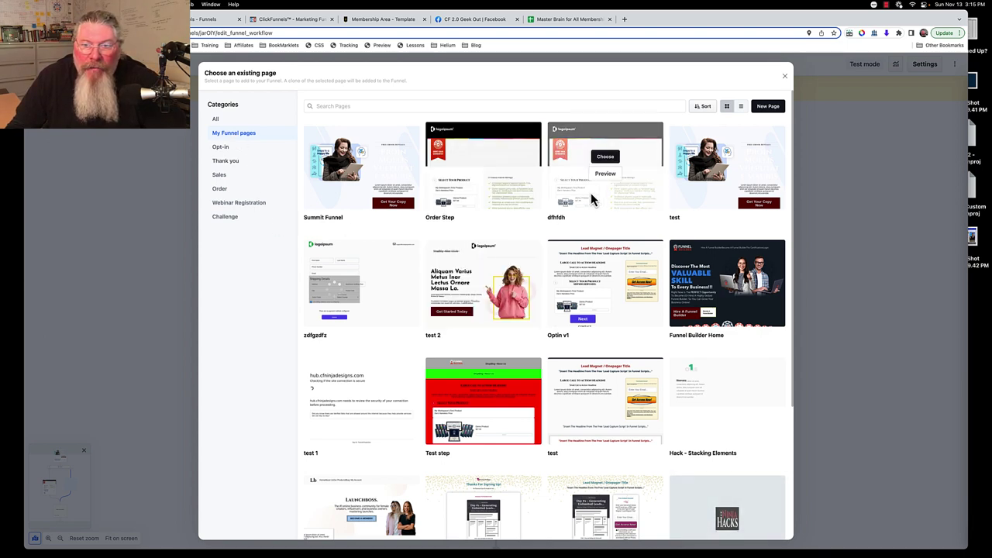
pyautogui.moveTo(506, 184)
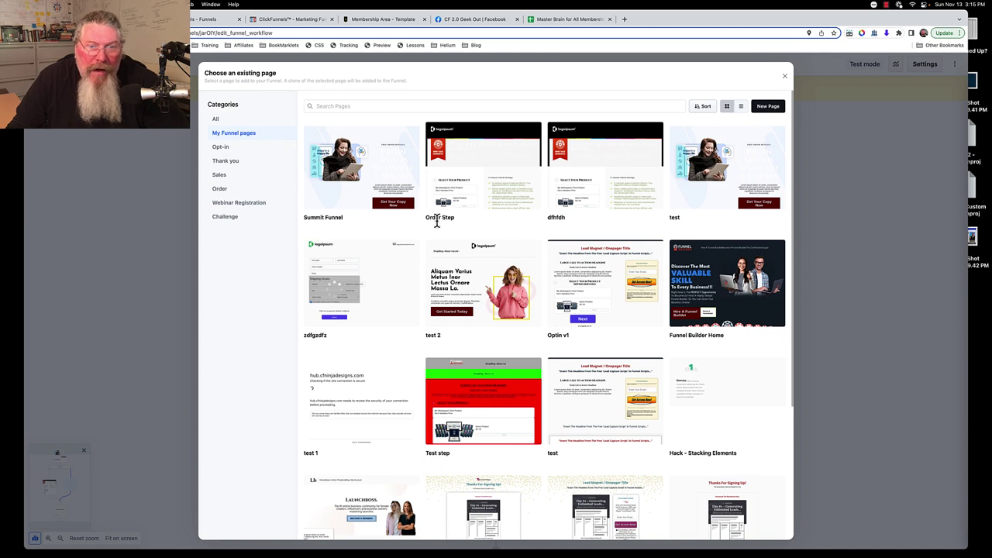
pyautogui.moveTo(481, 171)
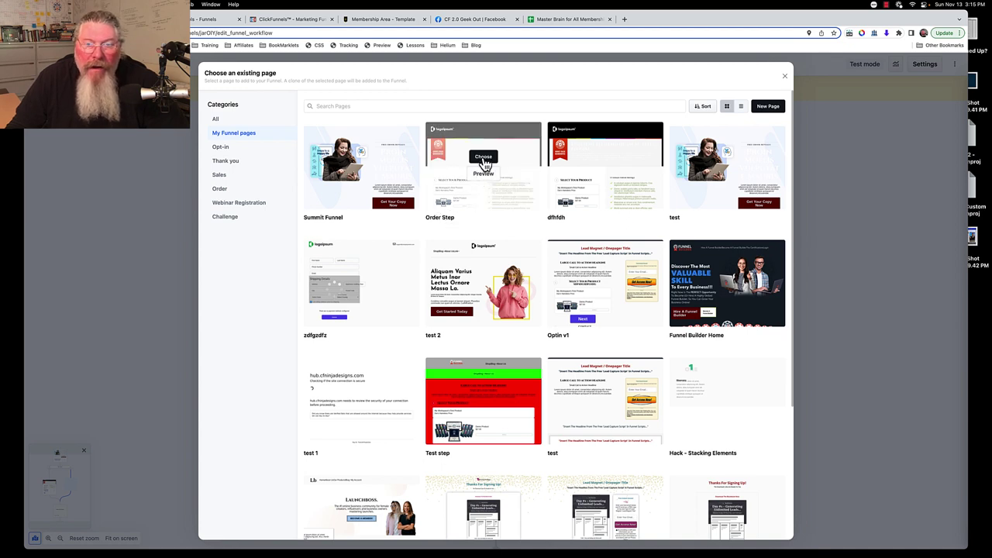
pyautogui.click(483, 157)
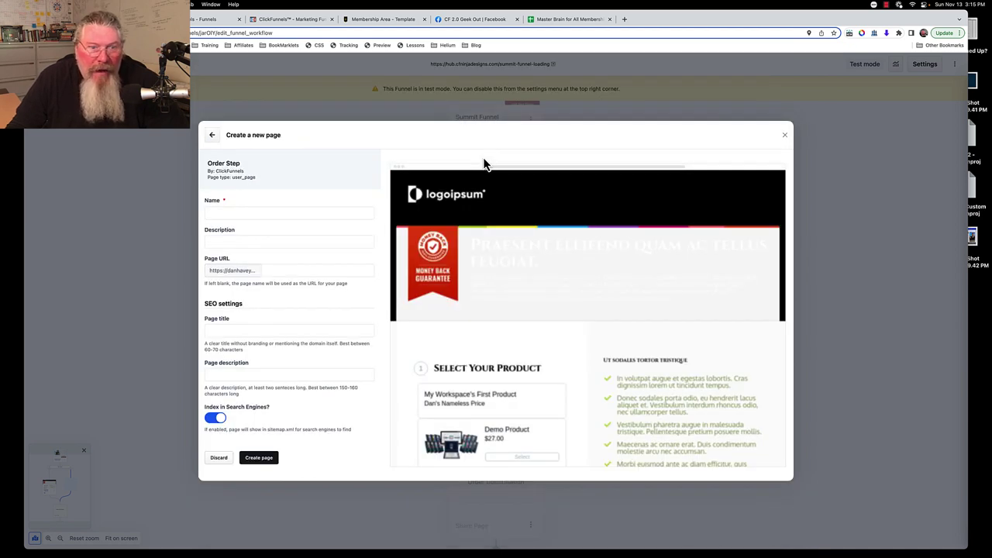
pyautogui.click(274, 211)
pyautogui.write('Order Step 2')
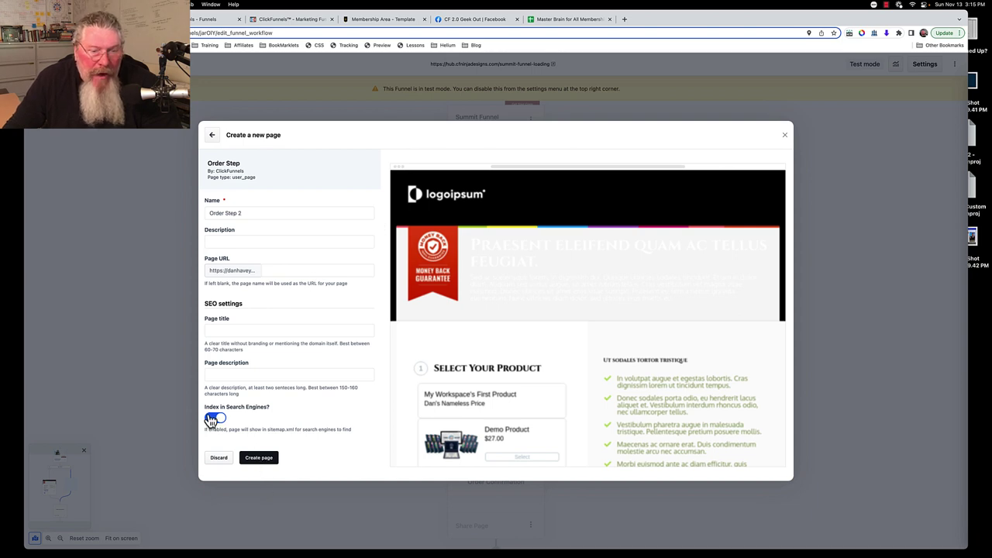
pyautogui.click(253, 462)
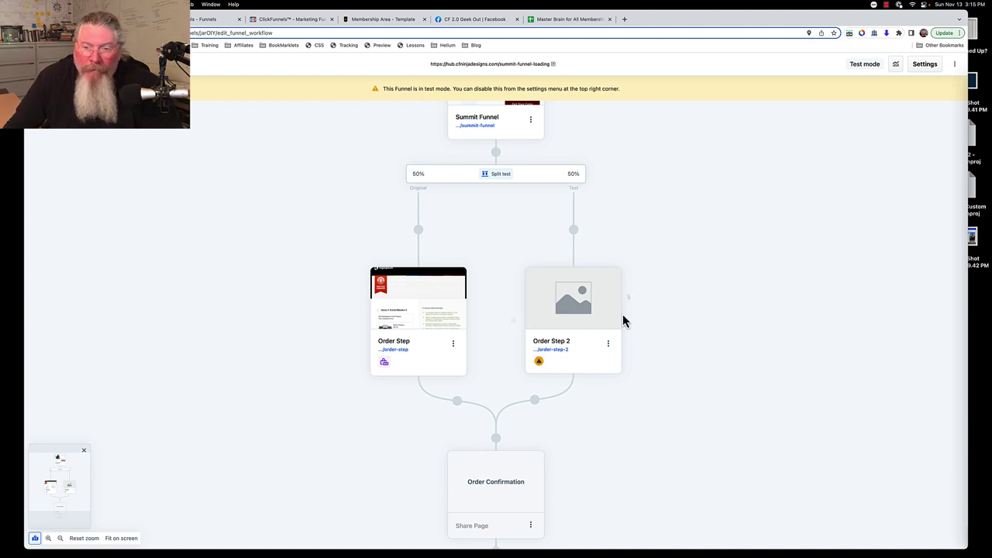
# - Attach the existing product My Workspace's First Product to Order Step 2 and close the attached products
pyautogui.click(609, 346)
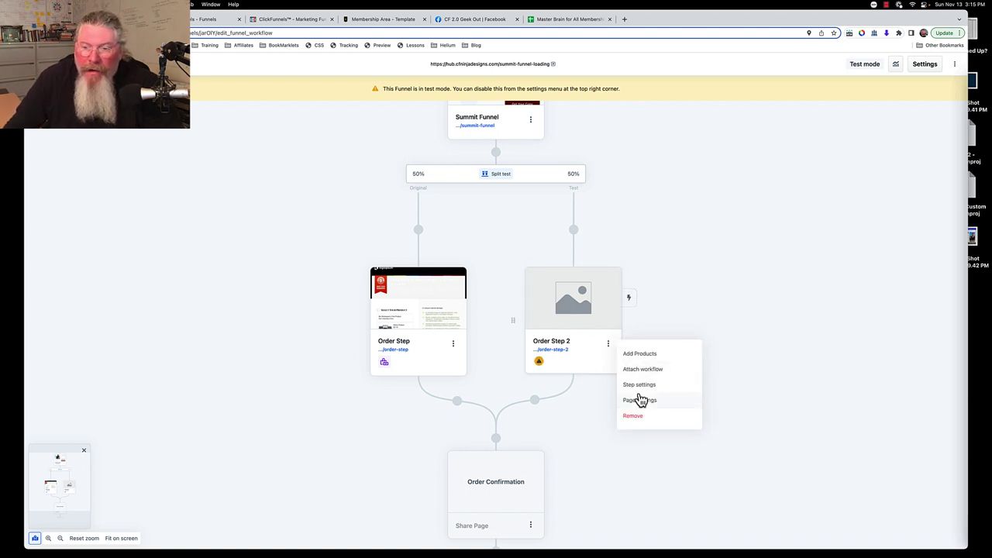
pyautogui.click(643, 355)
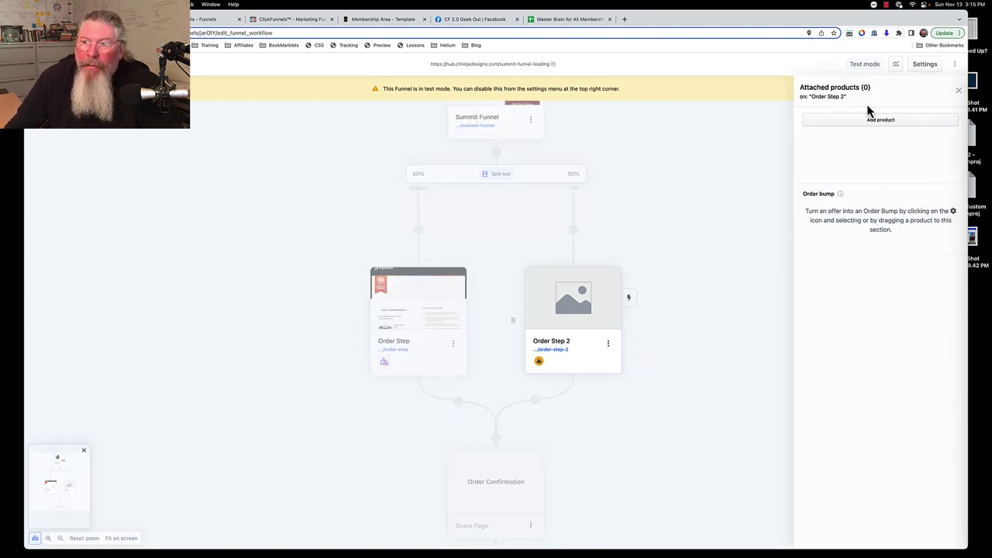
pyautogui.click(871, 122)
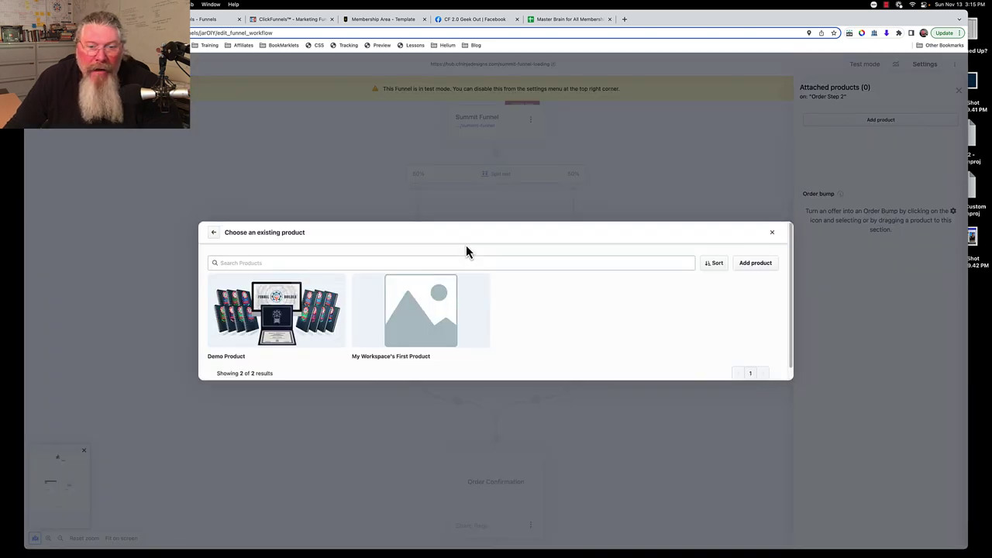
pyautogui.moveTo(421, 326)
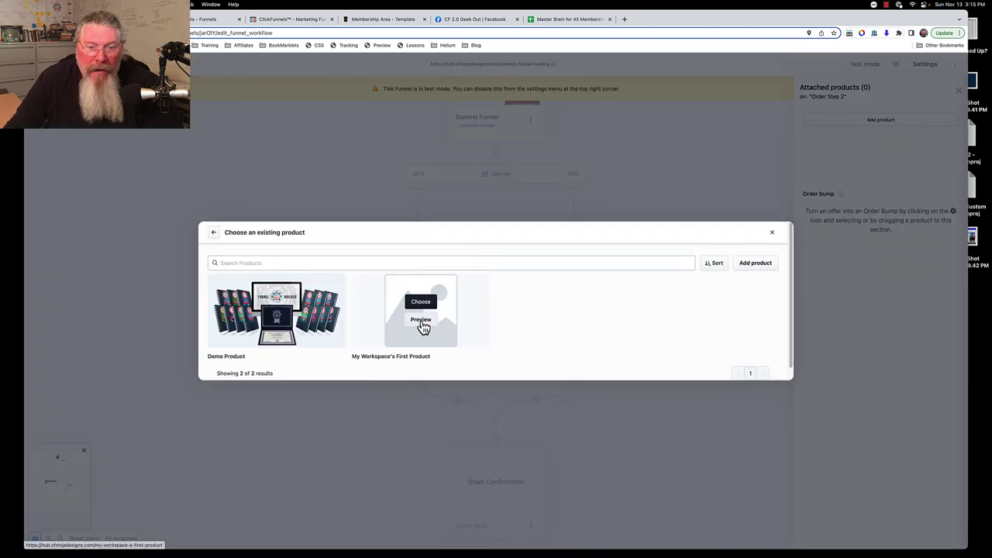
pyautogui.click(419, 304)
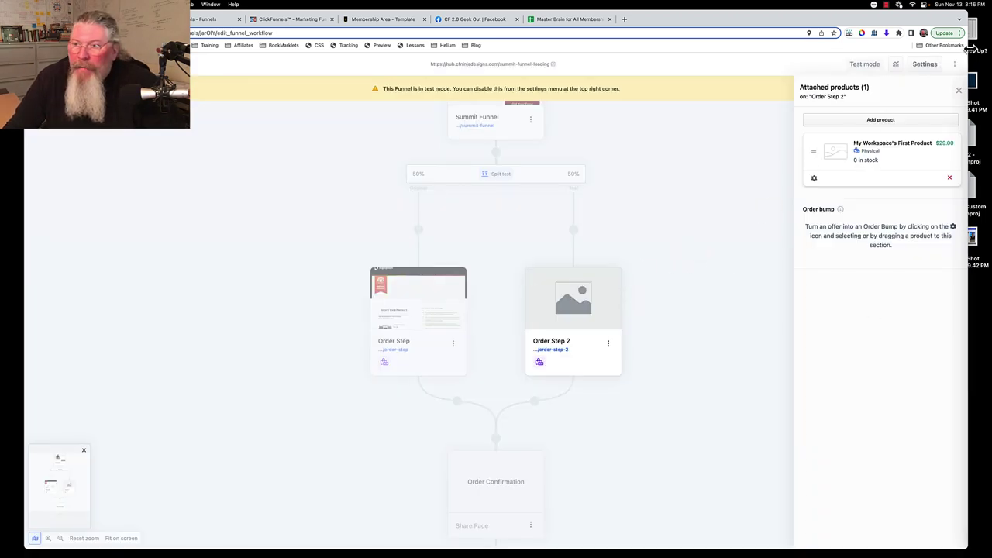
pyautogui.click(959, 91)
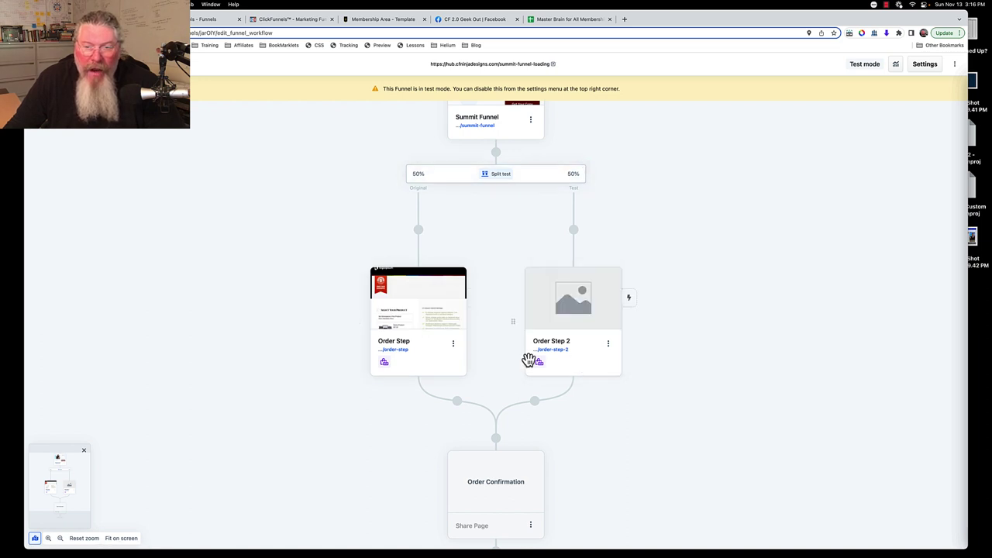
# - Check the split test's traffic percentage controls and the options available for Order Step 2
pyautogui.moveTo(575, 320)
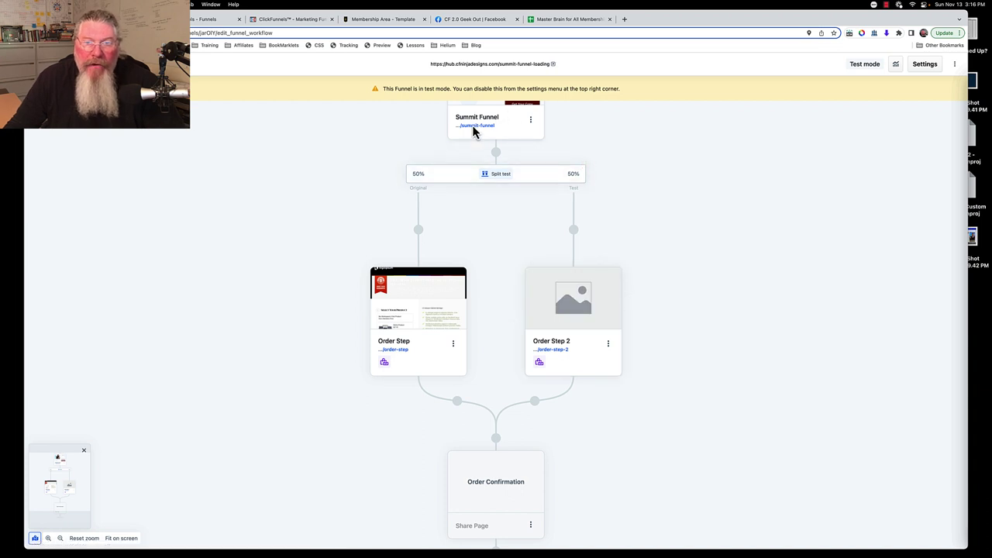
pyautogui.click(497, 177)
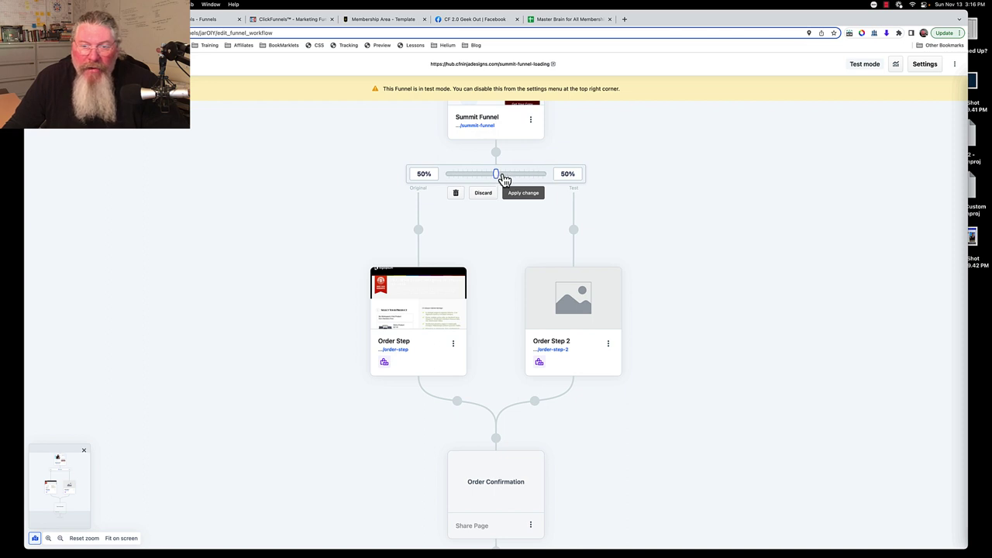
pyautogui.click(631, 211)
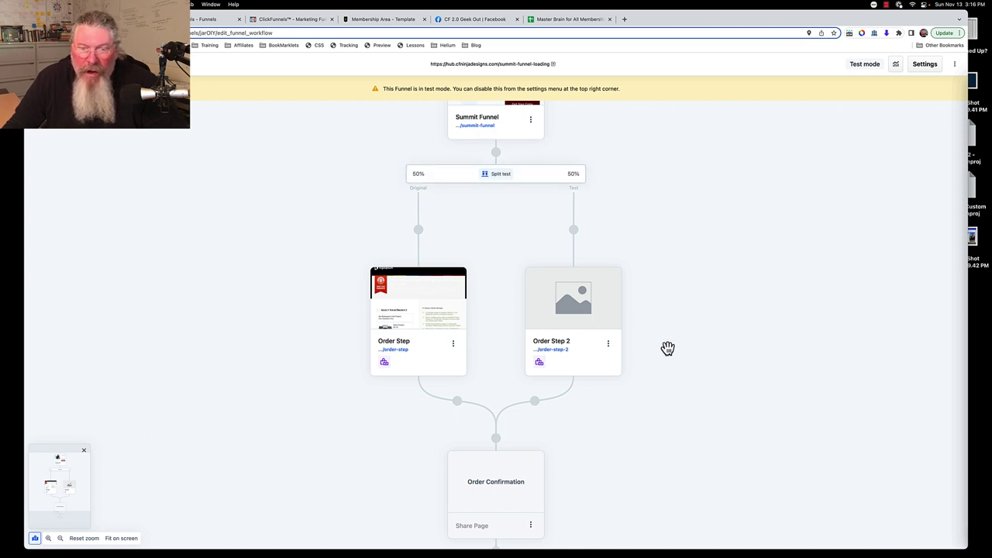
pyautogui.click(609, 346)
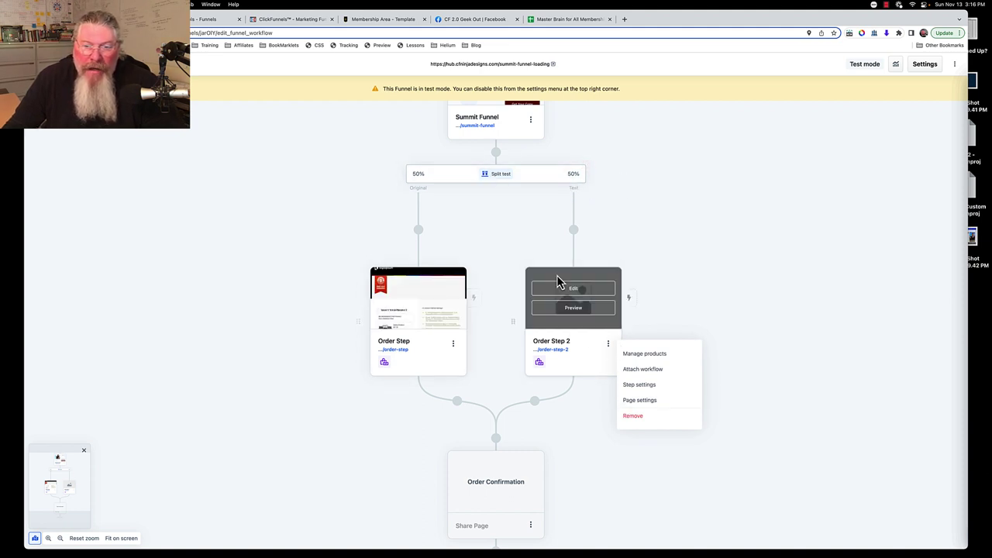
# - Remove the split test together with its Right (Test) path, keeping the original Order Step
pyautogui.click(586, 168)
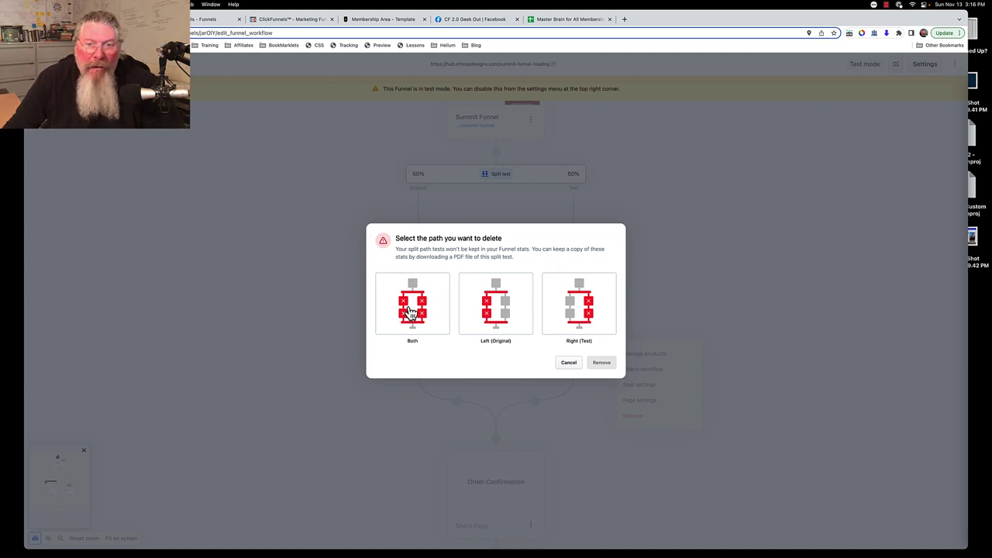
pyautogui.click(581, 310)
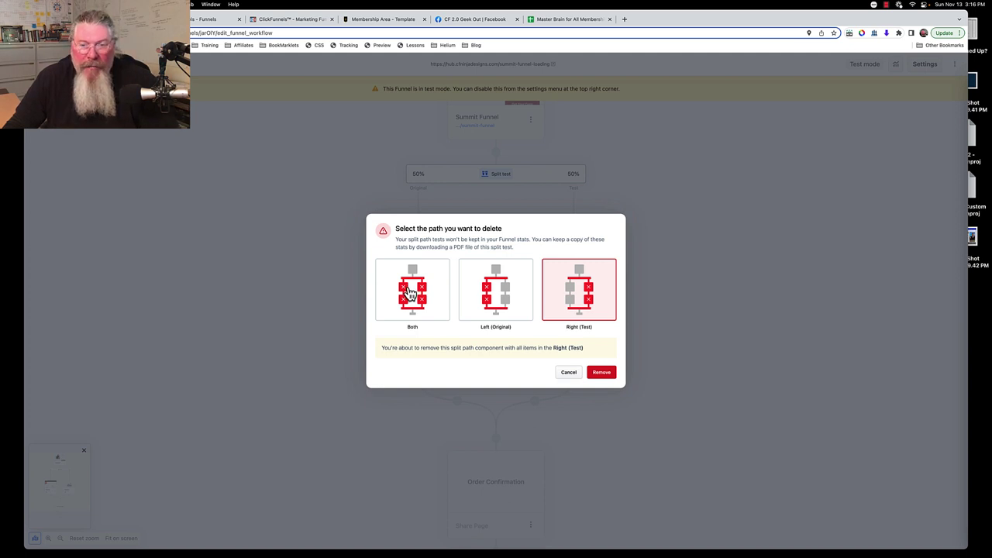
pyautogui.click(600, 373)
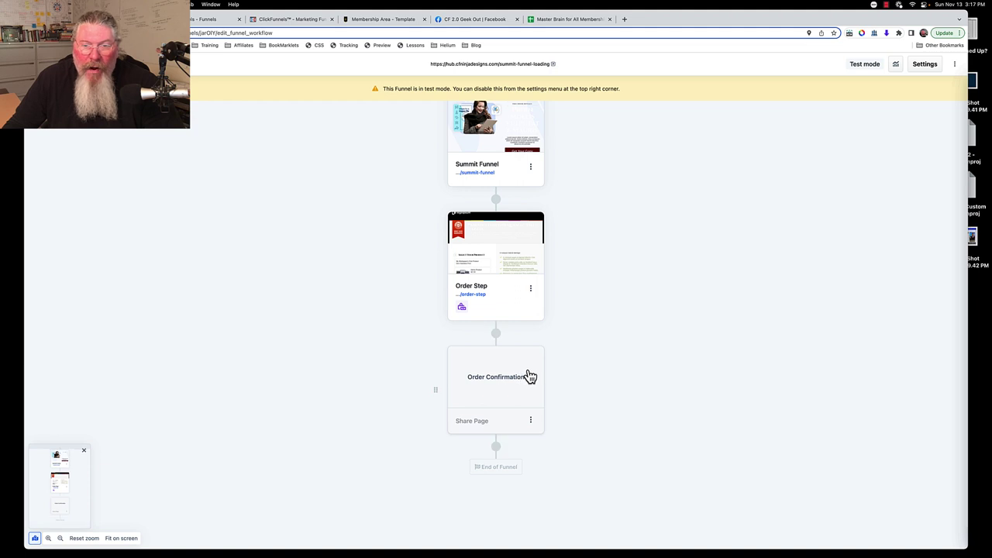
pyautogui.moveTo(489, 230)
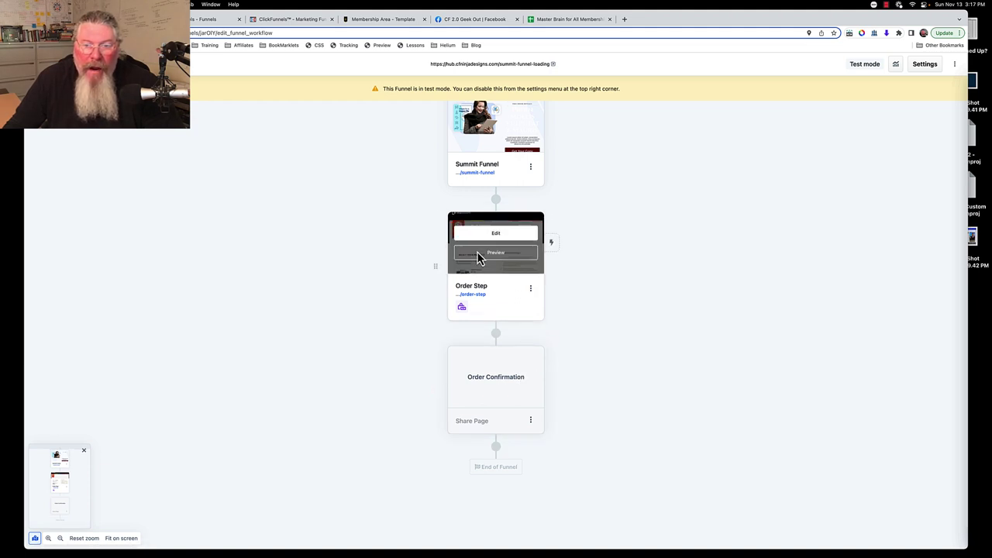
pyautogui.scroll(1, 480, 398)
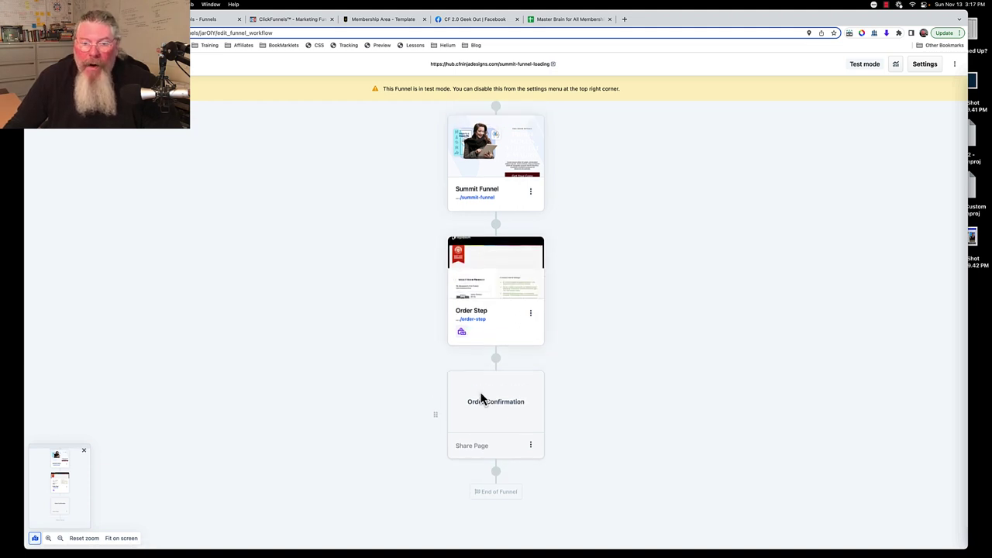
pyautogui.scroll(2, 481, 399)
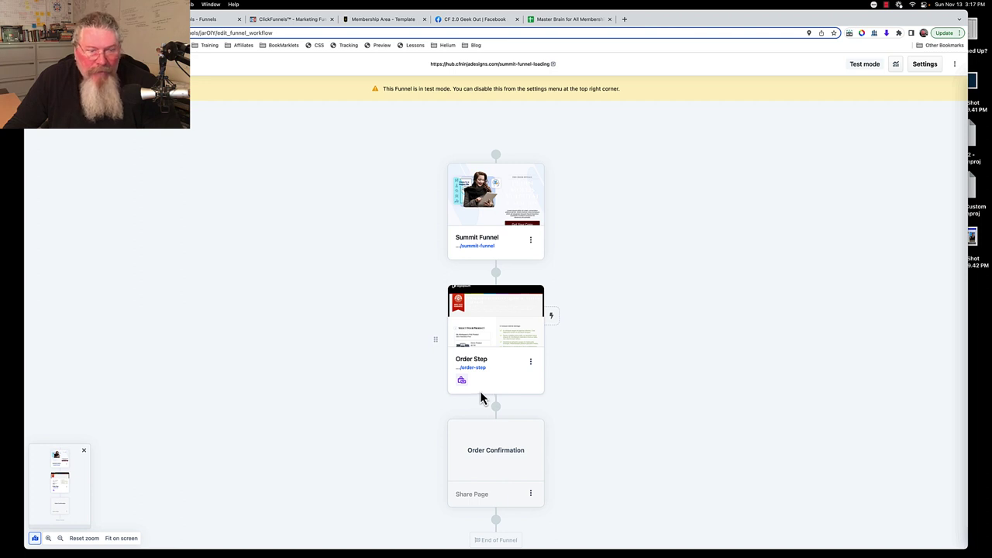
pyautogui.scroll(-4, 481, 399)
pyautogui.scroll(4, 480, 399)
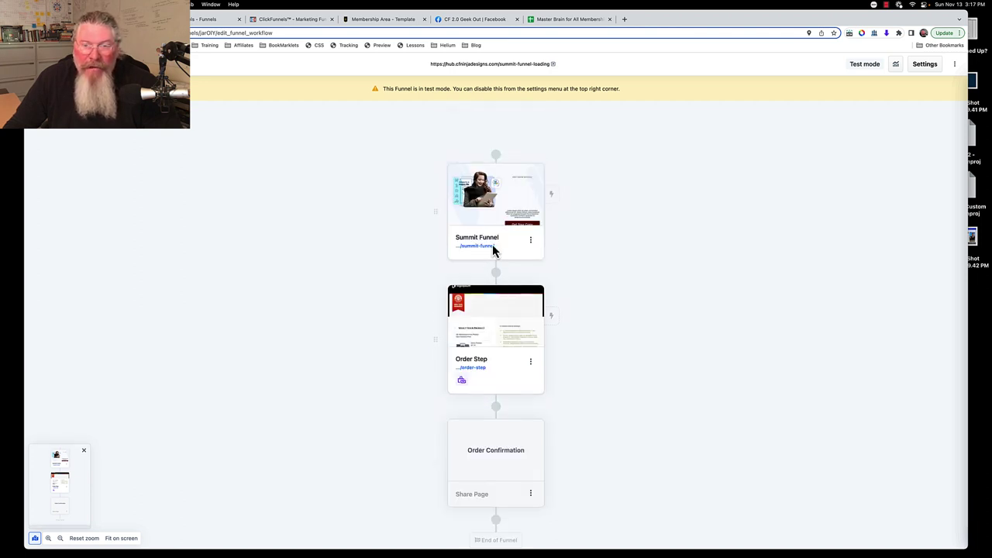
# - Preview the Order Step page, advance through product selection, check the contact and billing form's required fields, and return to the funnel
pyautogui.moveTo(489, 210)
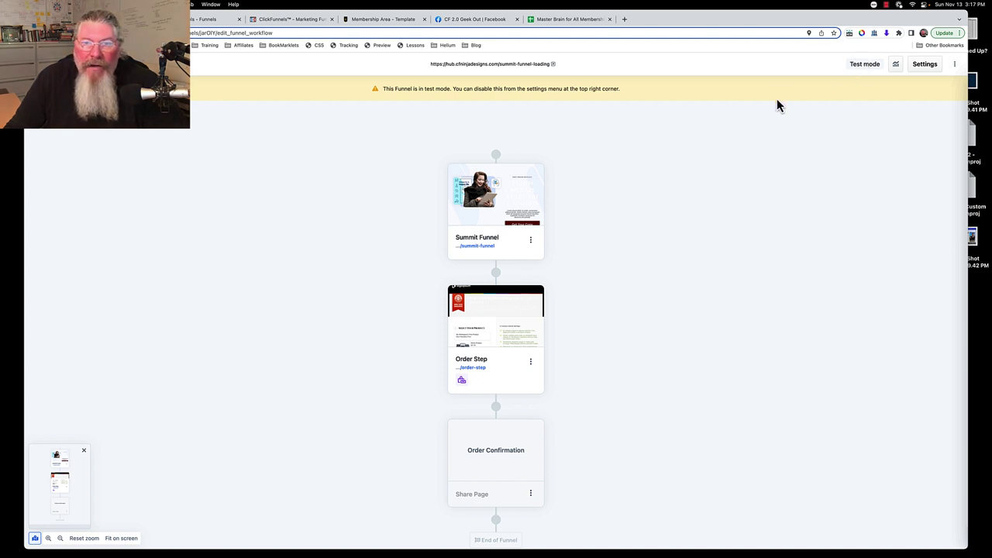
pyautogui.moveTo(507, 338)
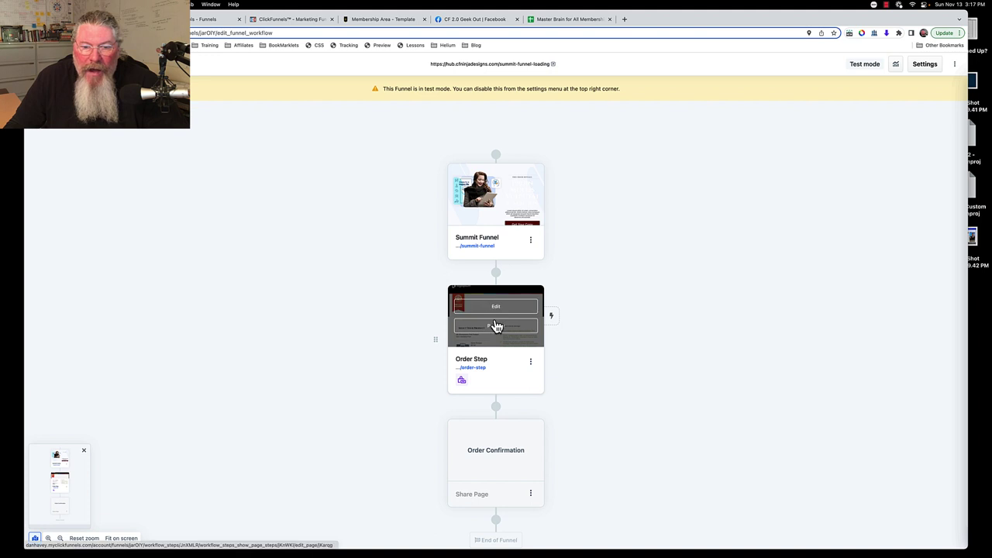
pyautogui.click(496, 327)
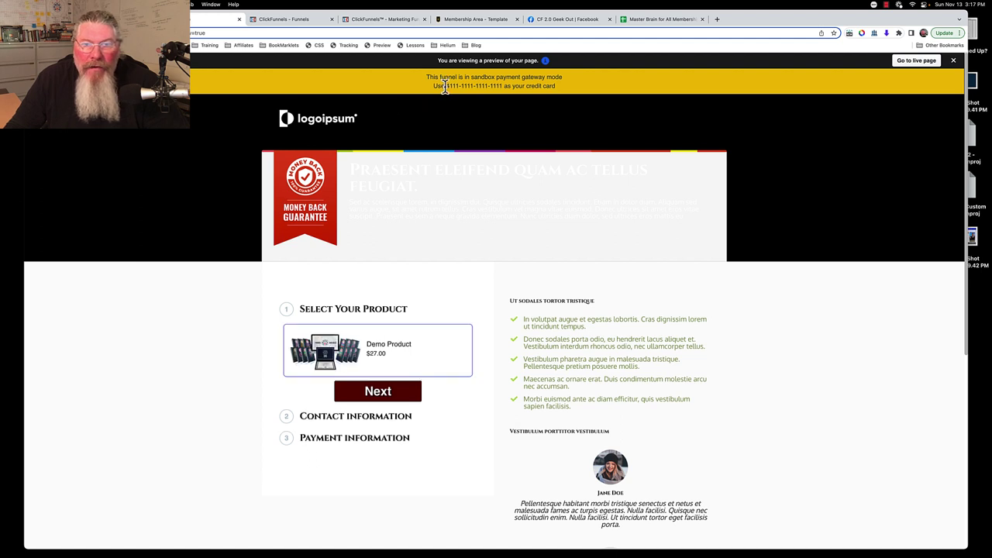
pyautogui.moveTo(445, 88); pyautogui.dragTo(503, 88)
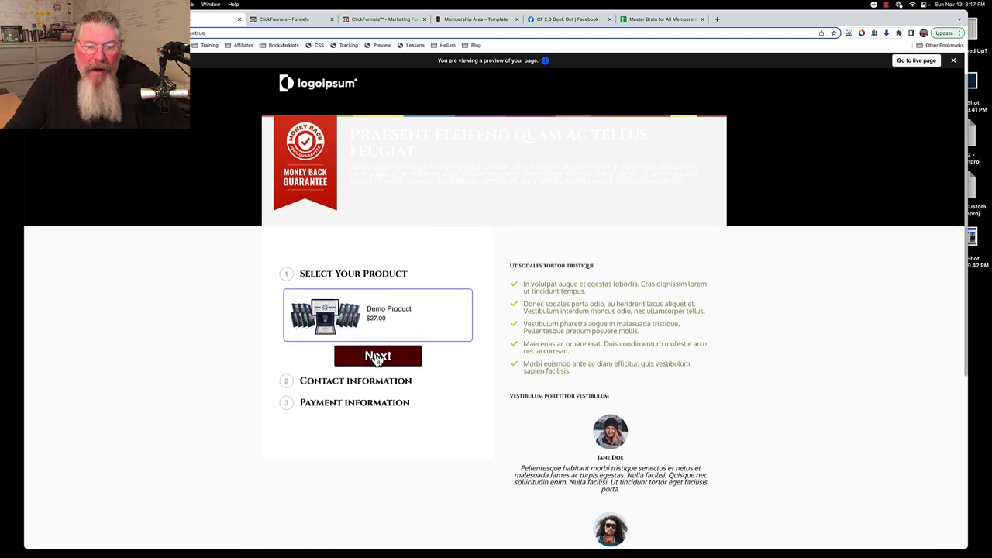
pyautogui.click(378, 357)
pyautogui.click(365, 315)
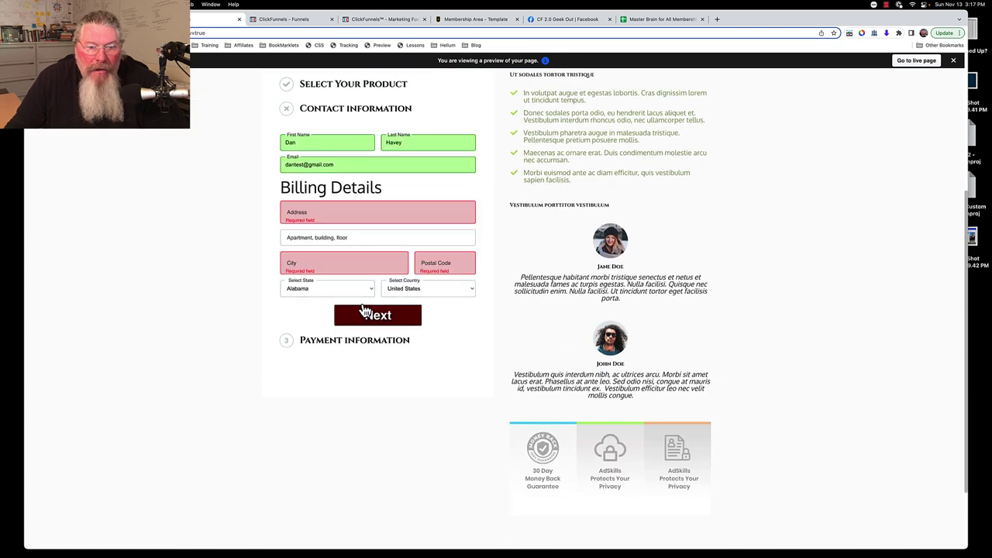
pyautogui.scroll(-2, 499, 317)
pyautogui.click(376, 226)
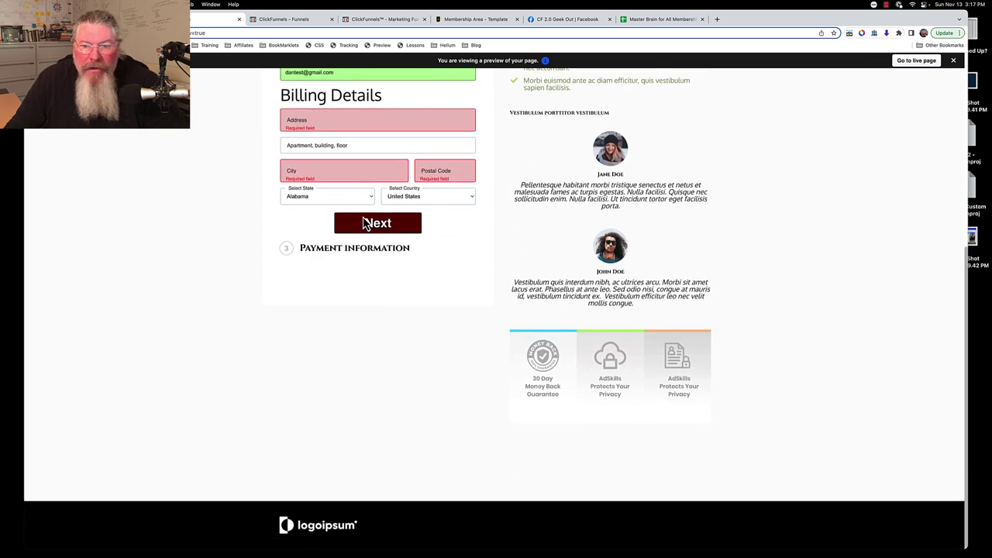
pyautogui.scroll(5, 446, 272)
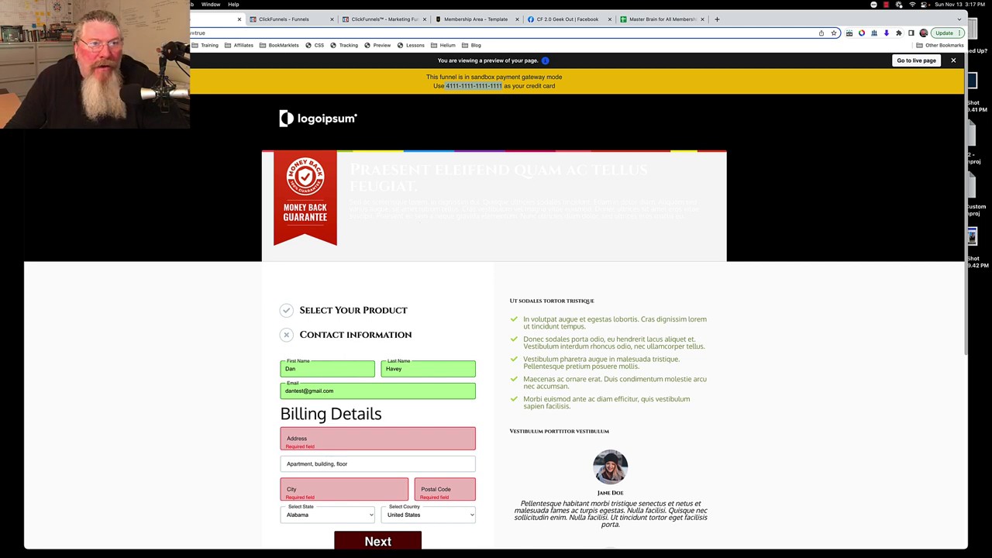
pyautogui.press('Escape')
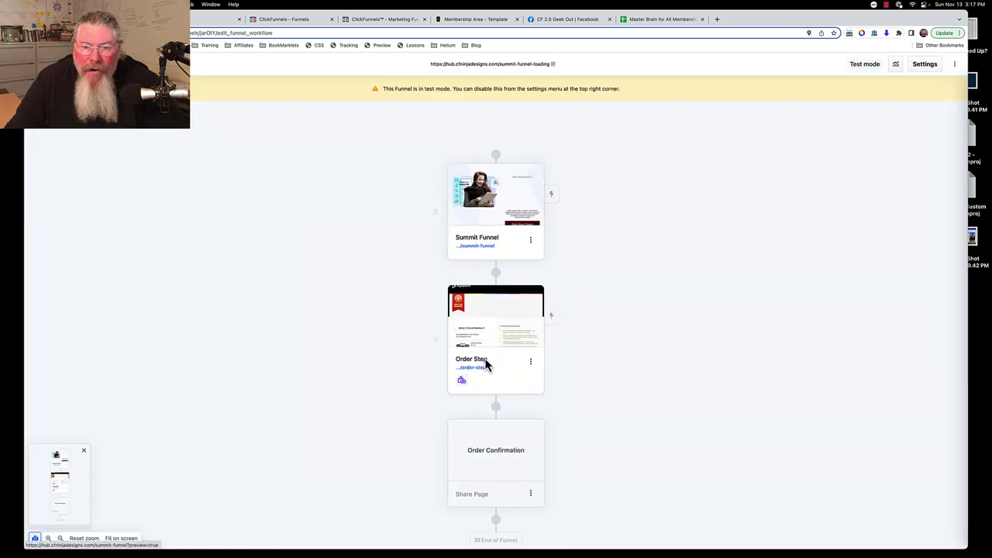
# - Show the funnel's statistics in the workflow view and hide them again
pyautogui.click(896, 69)
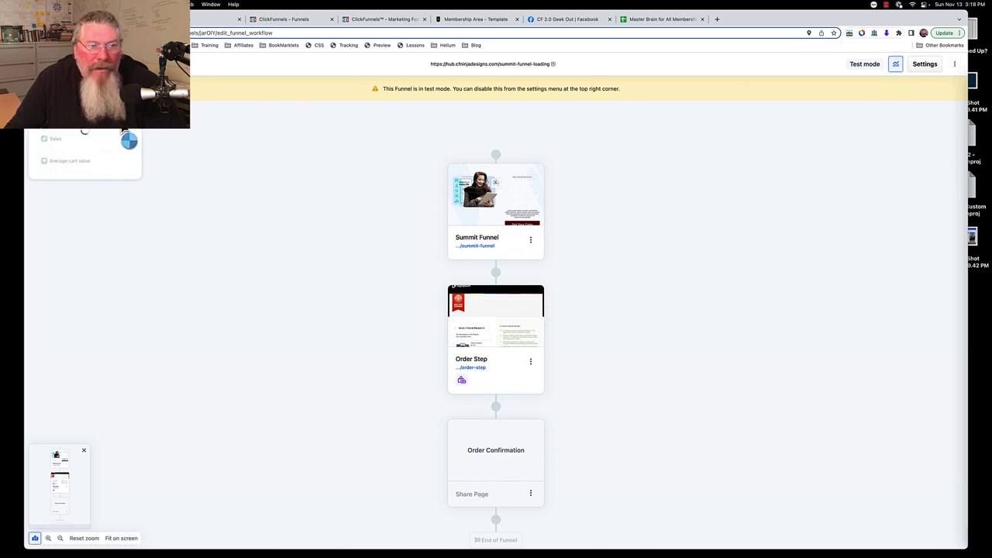
pyautogui.click(897, 71)
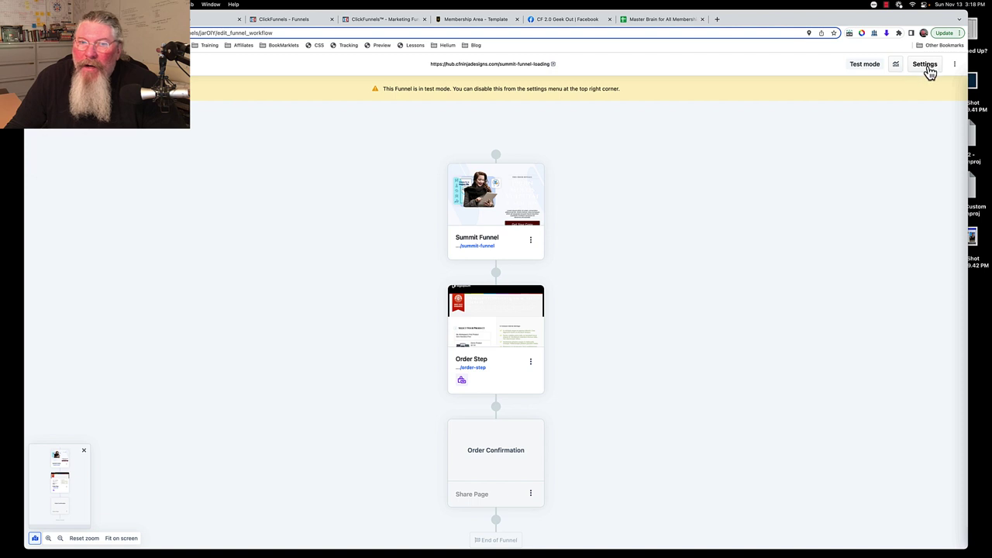
pyautogui.click(927, 66)
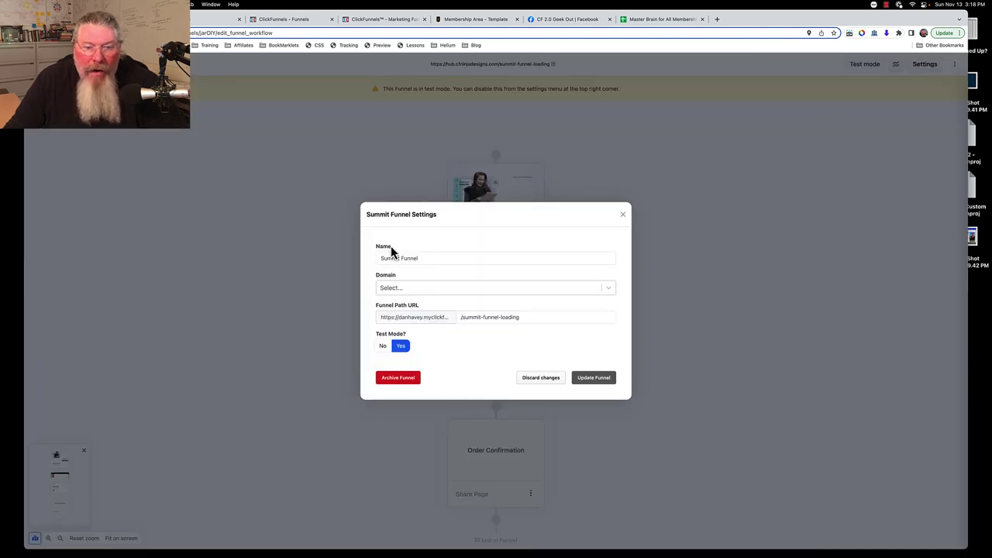
pyautogui.click(406, 287)
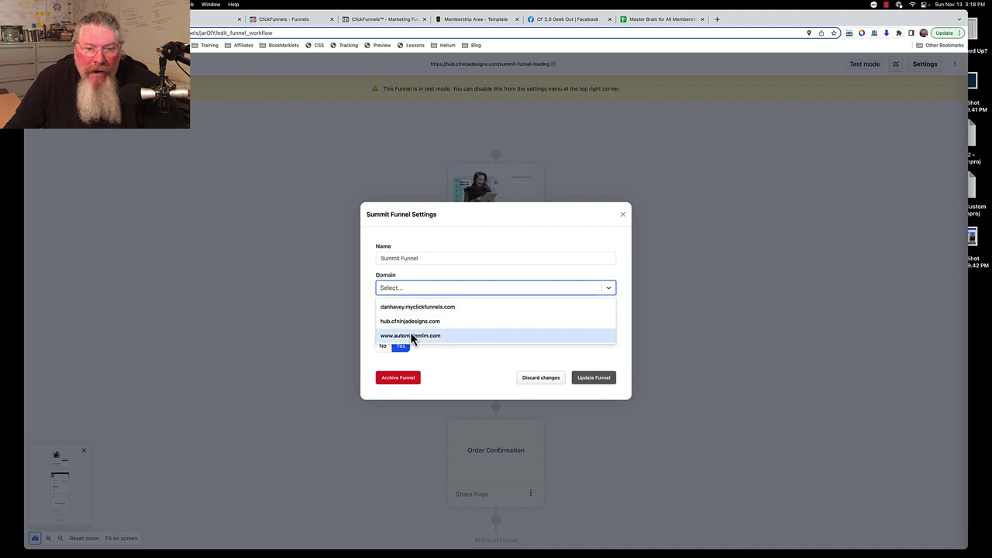
pyautogui.click(411, 338)
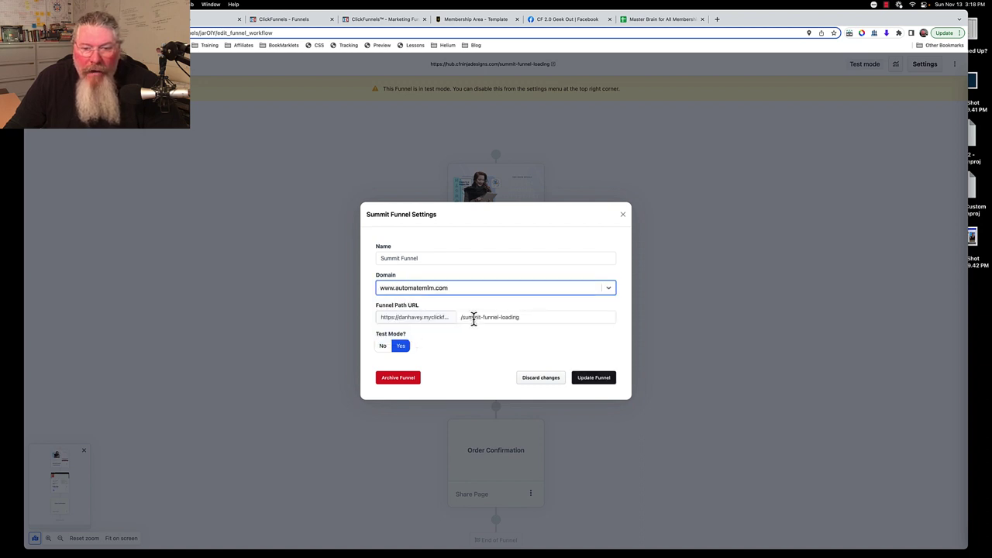
pyautogui.moveTo(460, 317); pyautogui.dragTo(555, 317)
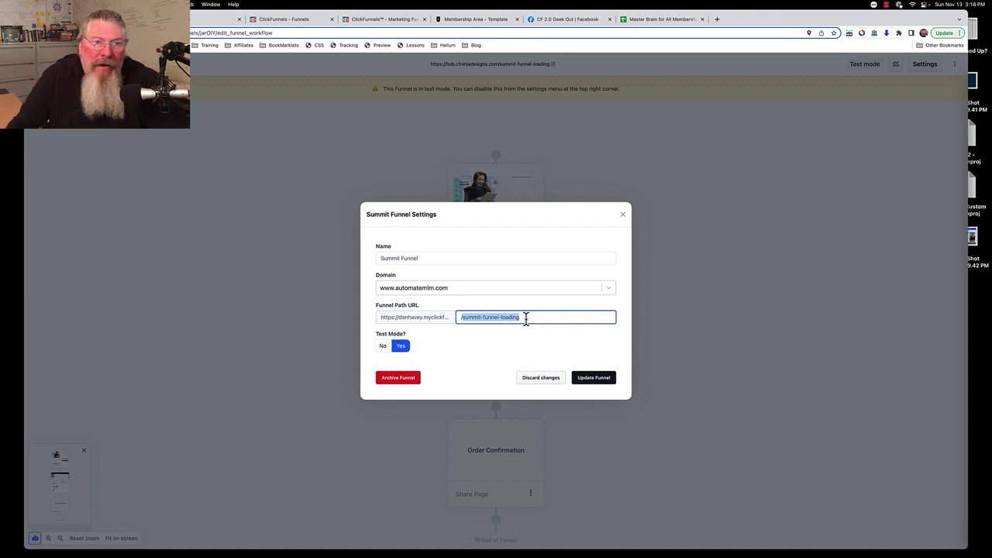
pyautogui.click(541, 378)
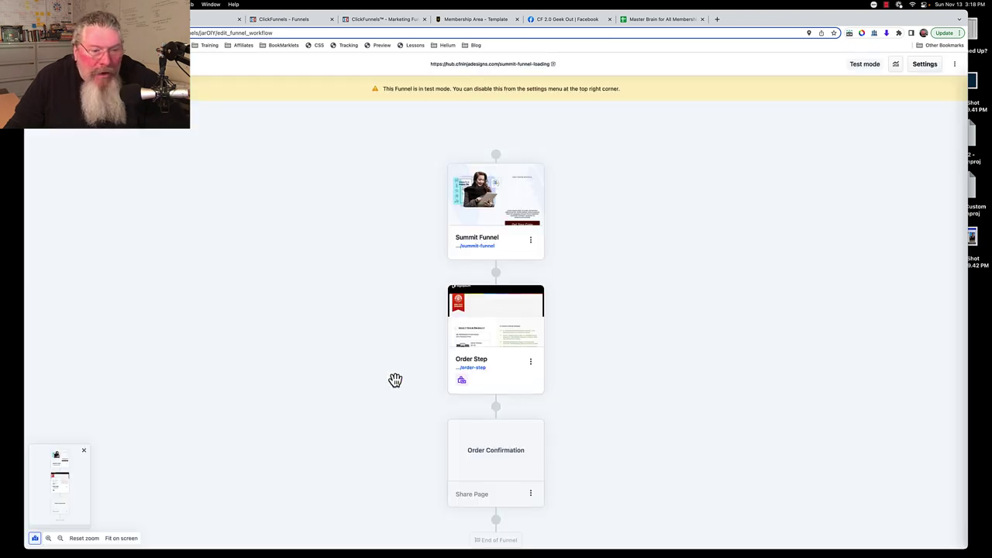